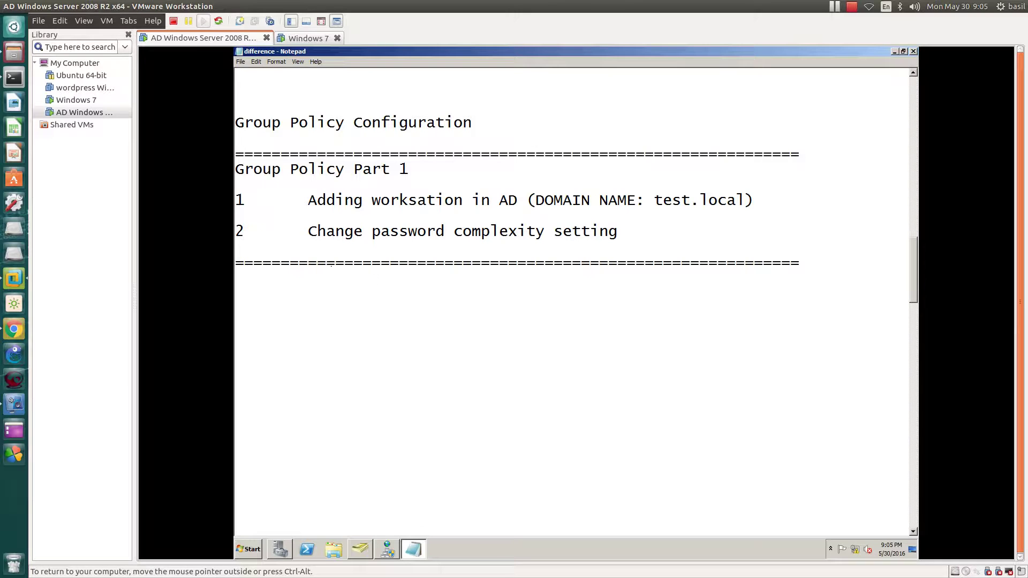
# Step: Insert 'Win7' after 'worksation' in the first task line of the Notepad notes
pyautogui.moveTo(309, 201); pyautogui.dragTo(408, 201)
pyautogui.click(463, 201)
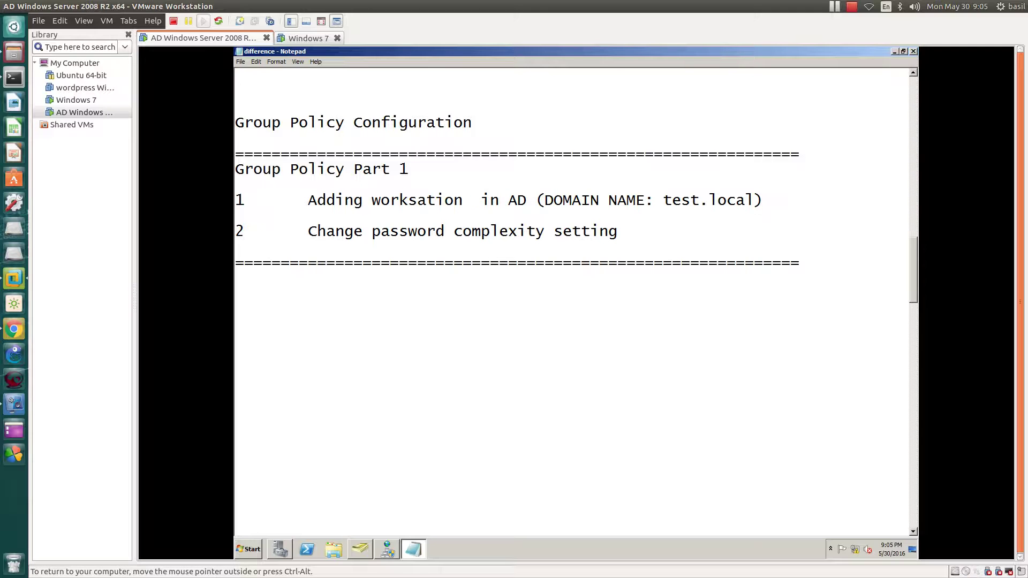
pyautogui.write('Win7')
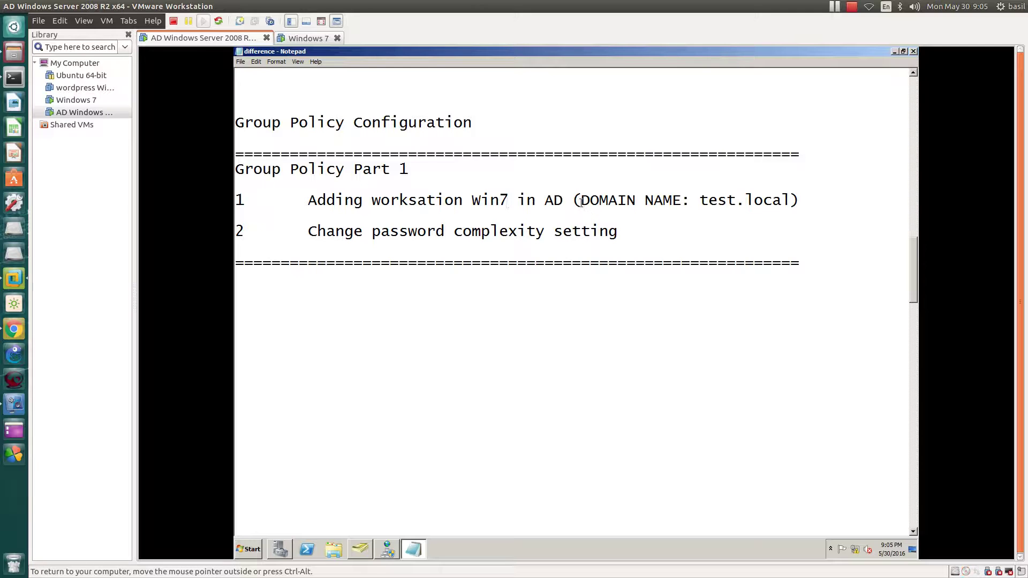
# Step: Highlight test.local and the password complexity task, then hide VMware's Library sidebar
pyautogui.moveTo(582, 201); pyautogui.dragTo(786, 200)
pyautogui.moveTo(308, 232); pyautogui.dragTo(618, 230)
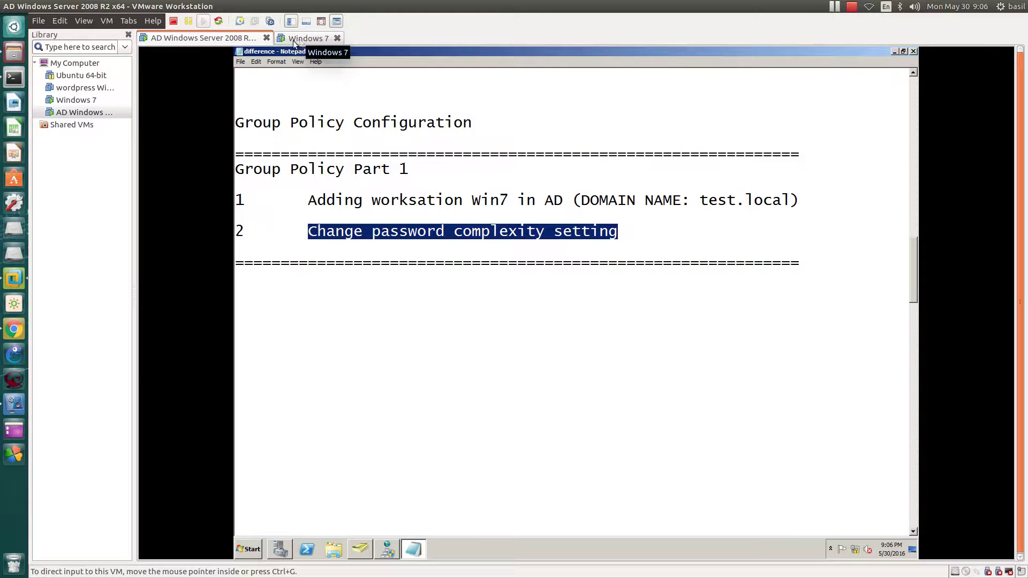
pyautogui.click(127, 34)
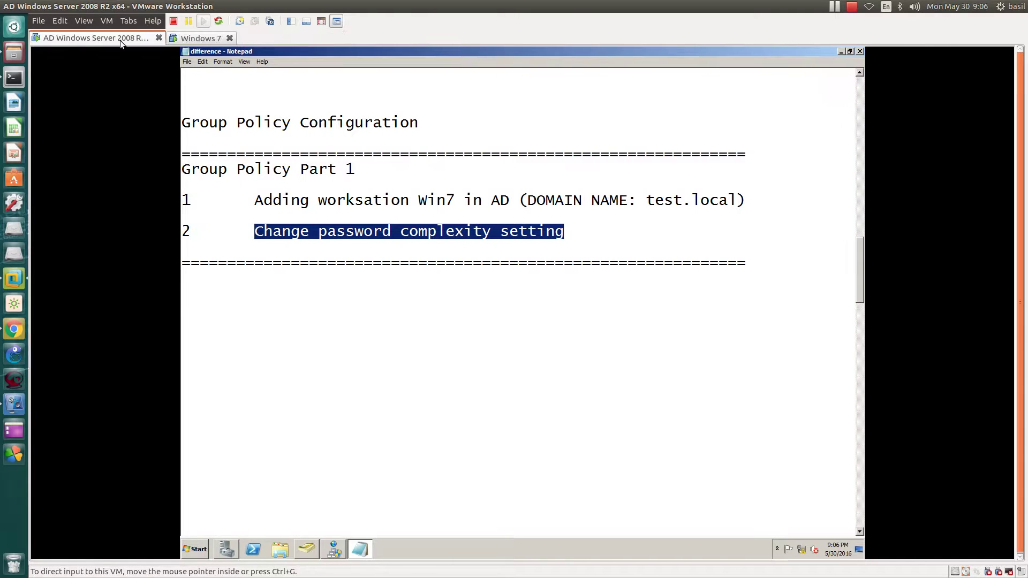
# Step: Switch to the Windows 7 VM and sign in with the account password
pyautogui.click(193, 39)
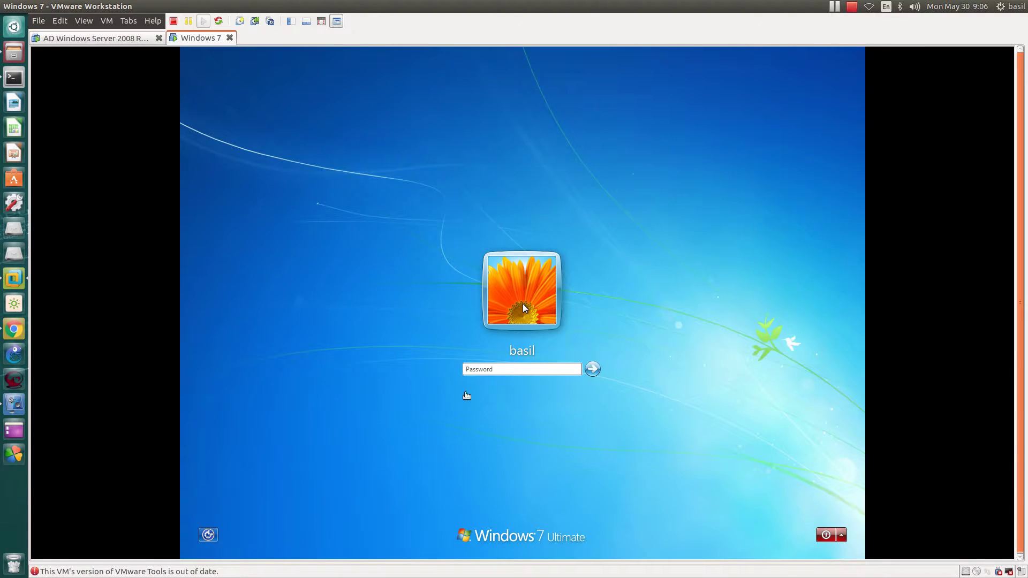
pyautogui.click(508, 368)
pyautogui.write('•••••••')
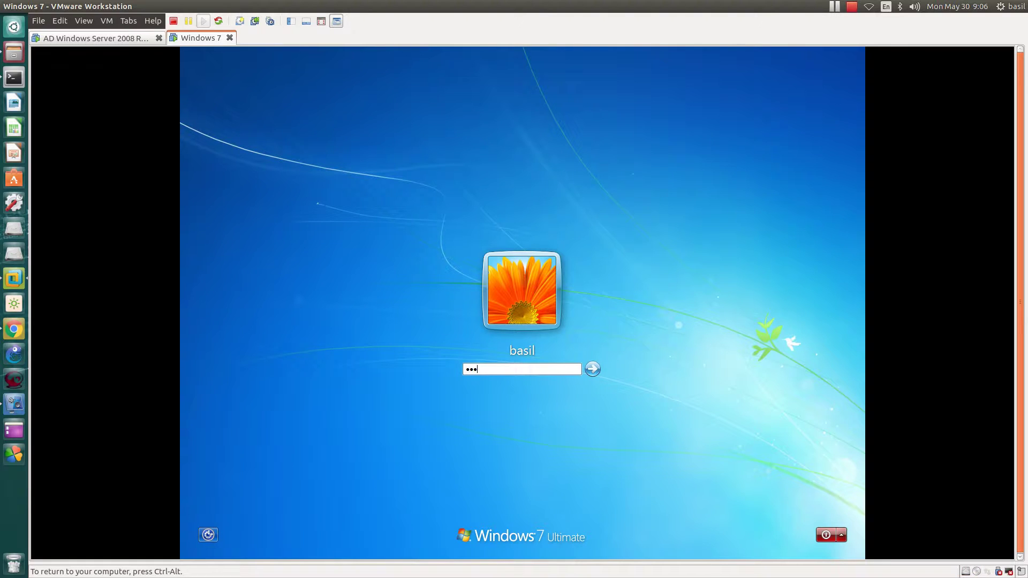
pyautogui.press('Return')
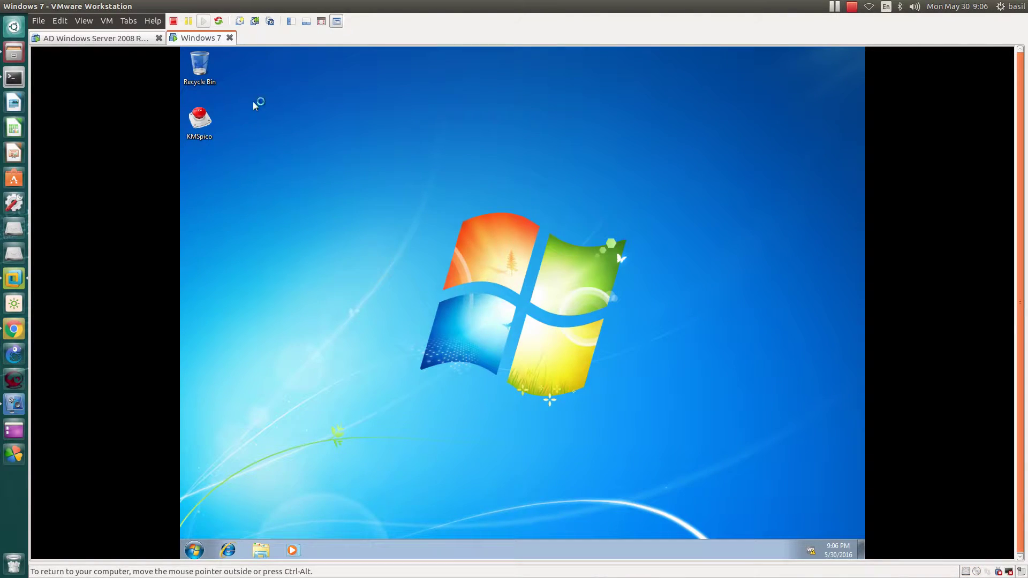
# Step: Refresh the desktop and open Computer's Properties to view name WS2 and workgroup 1234
pyautogui.rightClick(364, 179)
pyautogui.click(406, 212)
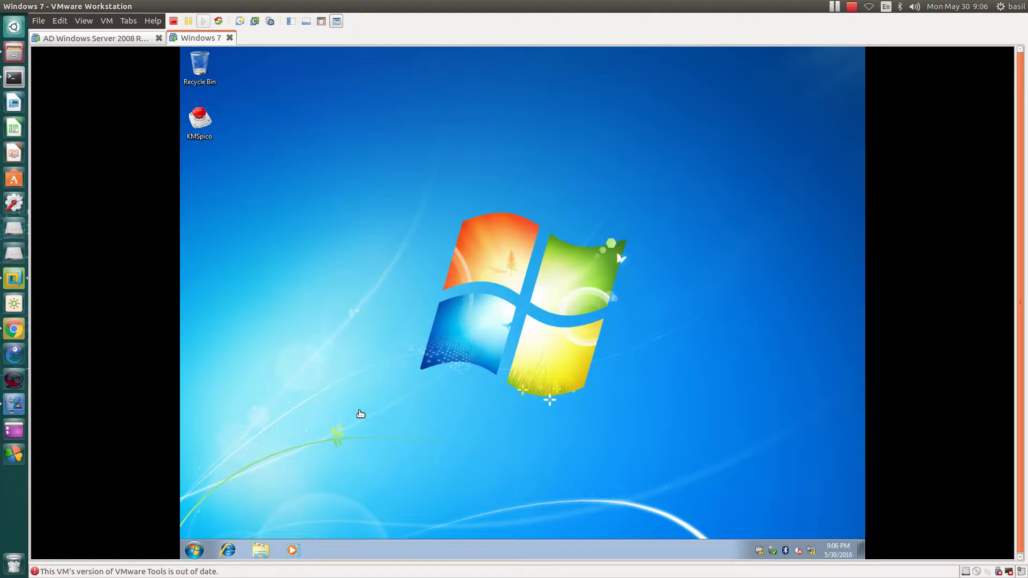
pyautogui.rightClick(419, 267)
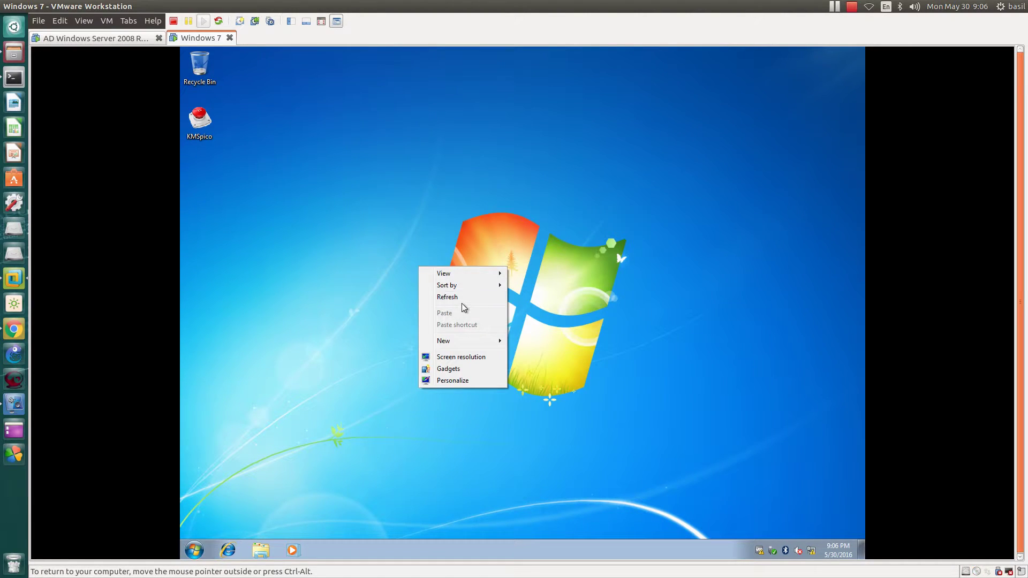
pyautogui.click(463, 297)
pyautogui.click(193, 551)
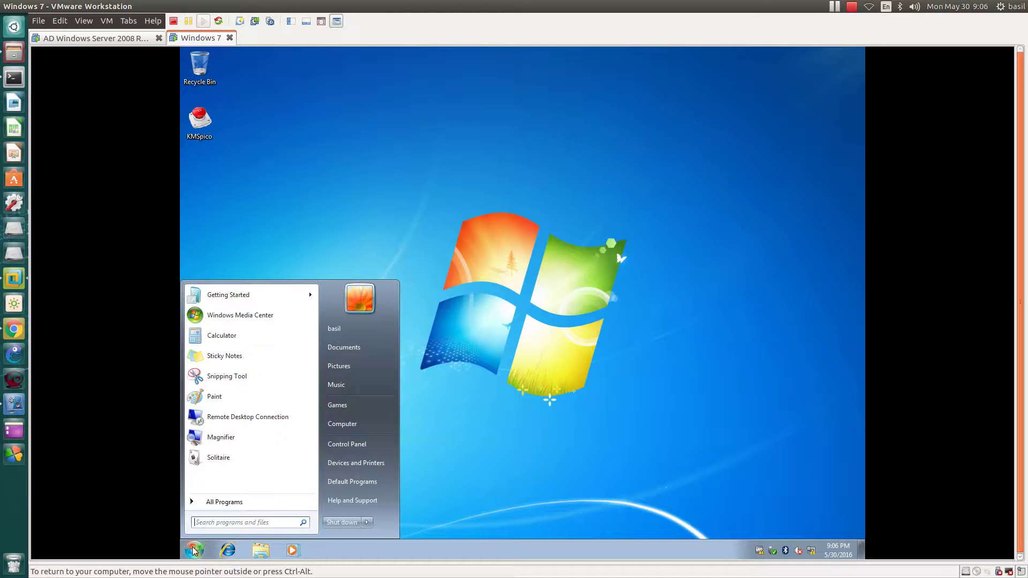
pyautogui.rightClick(347, 425)
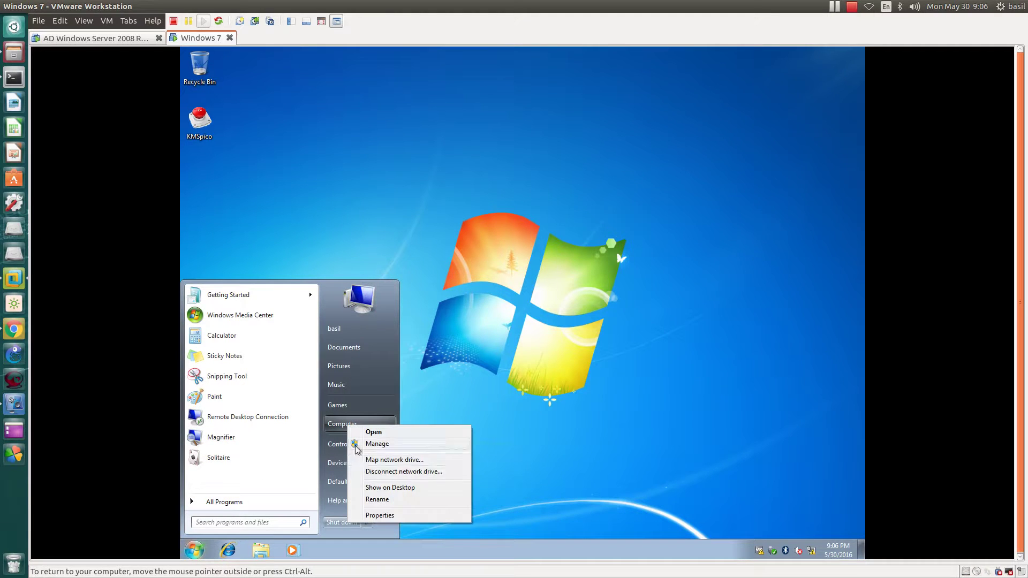
pyautogui.click(380, 515)
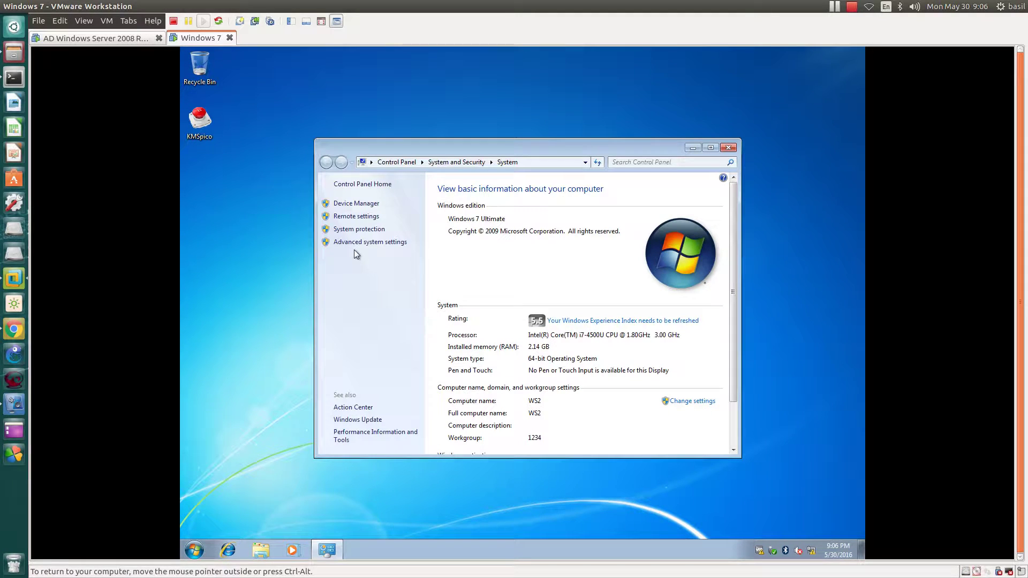
# Step: Open the Computer Name tab under Advanced system settings and highlight WS2 and workgroup 1234
pyautogui.click(359, 243)
pyautogui.click(314, 180)
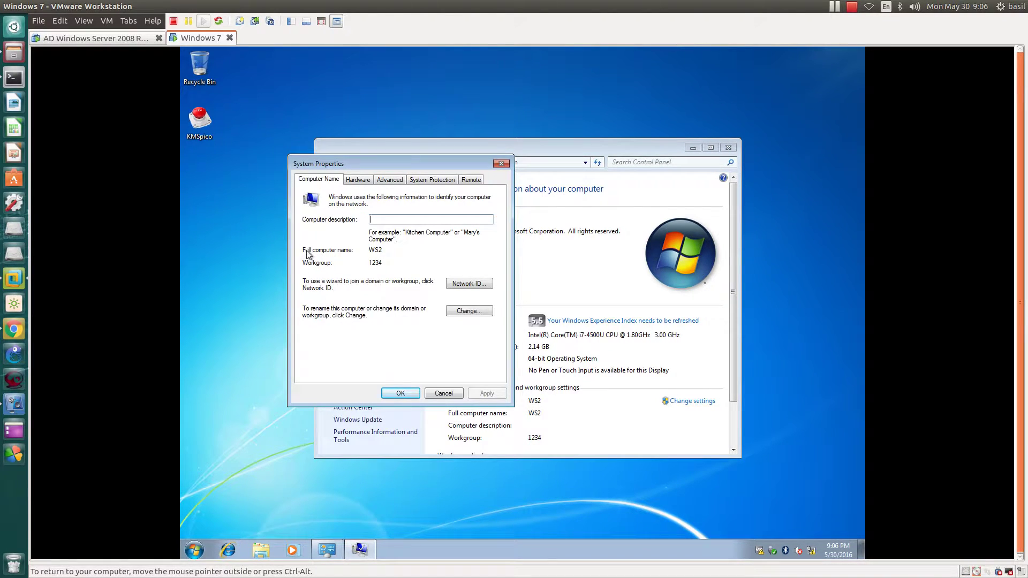
pyautogui.doubleClick(374, 250)
pyautogui.moveTo(371, 263); pyautogui.dragTo(382, 263)
# Step: Switch WS2's membership to domain test.local and confirm, triggering a domain-controller contact error
pyautogui.click(478, 314)
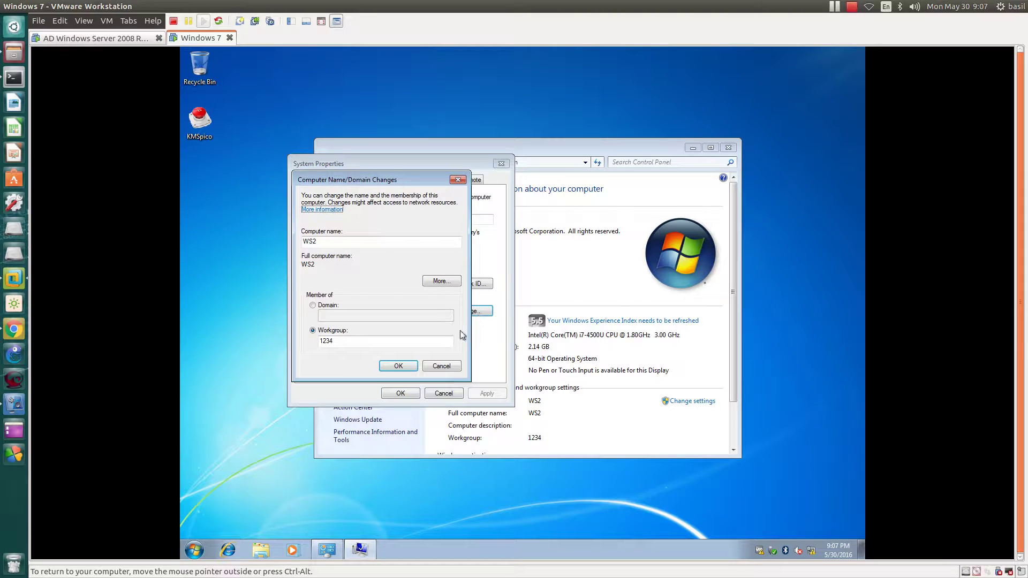
pyautogui.click(439, 366)
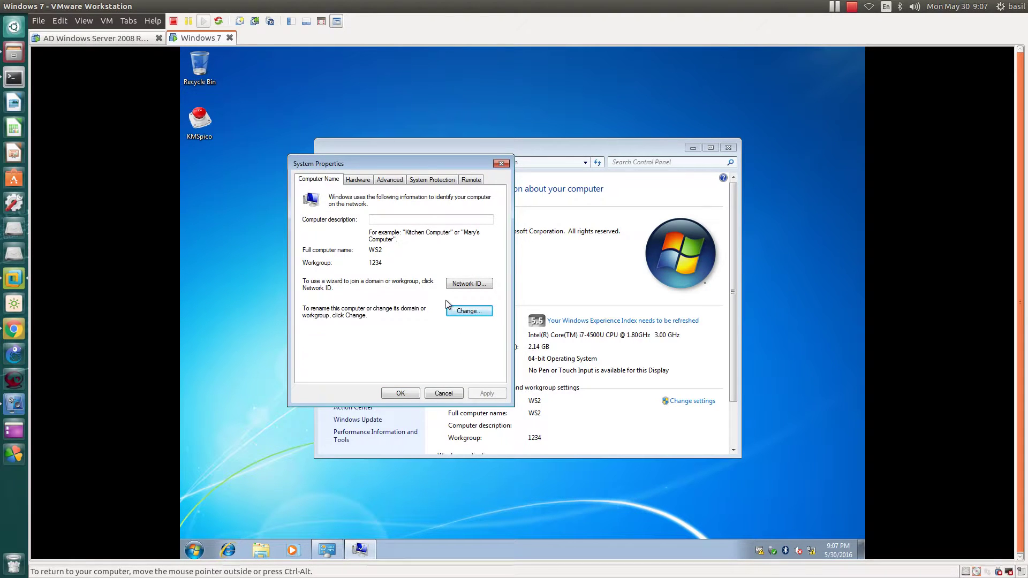
pyautogui.click(466, 313)
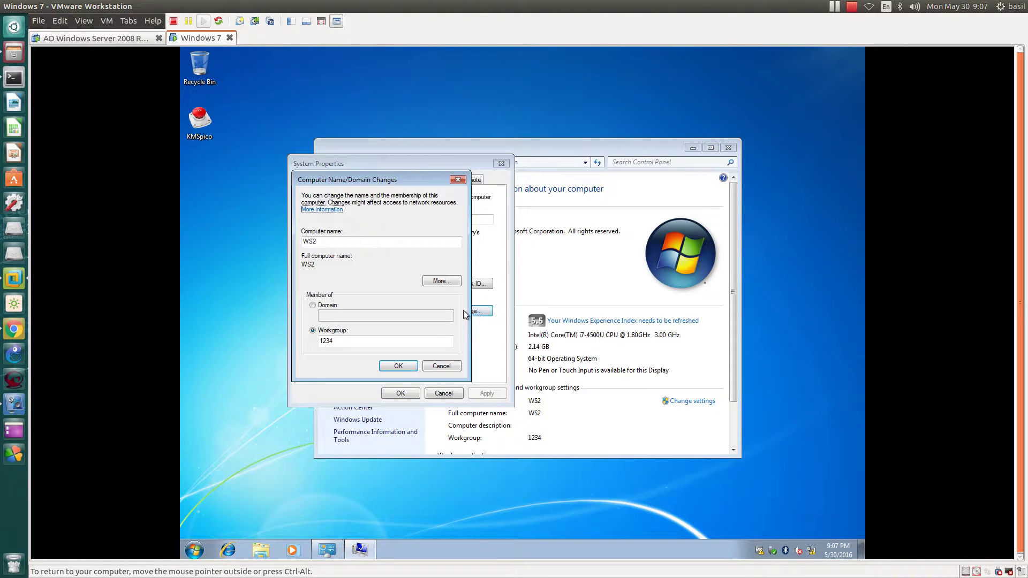
pyautogui.click(330, 306)
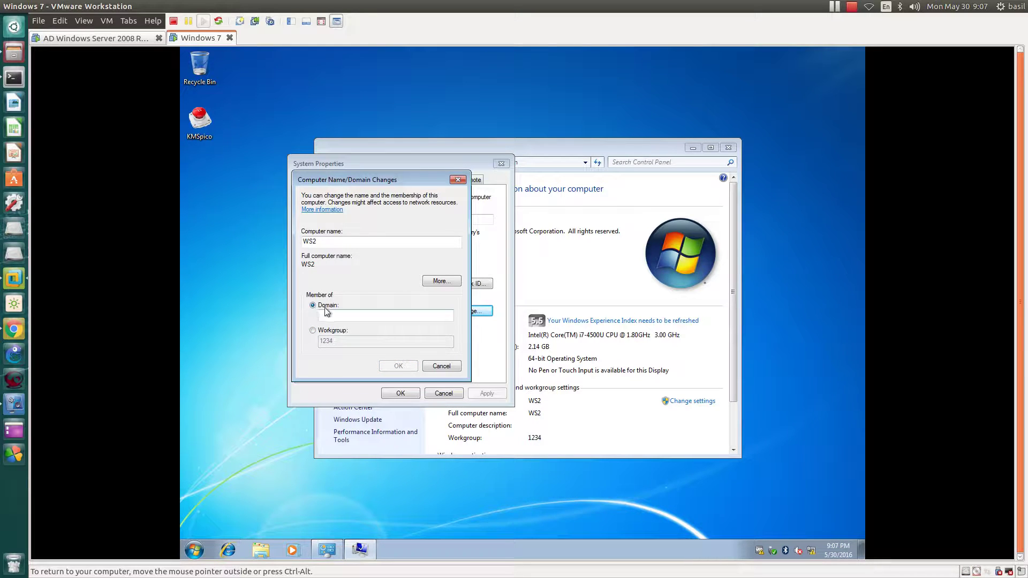
pyautogui.click(328, 312)
pyautogui.write('test')
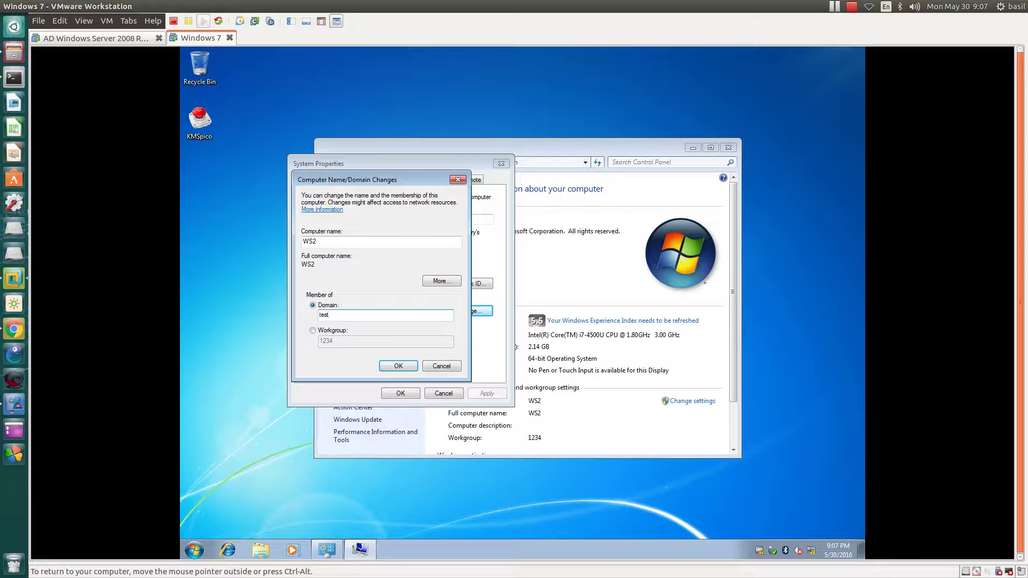
pyautogui.write('.local')
pyautogui.click(397, 366)
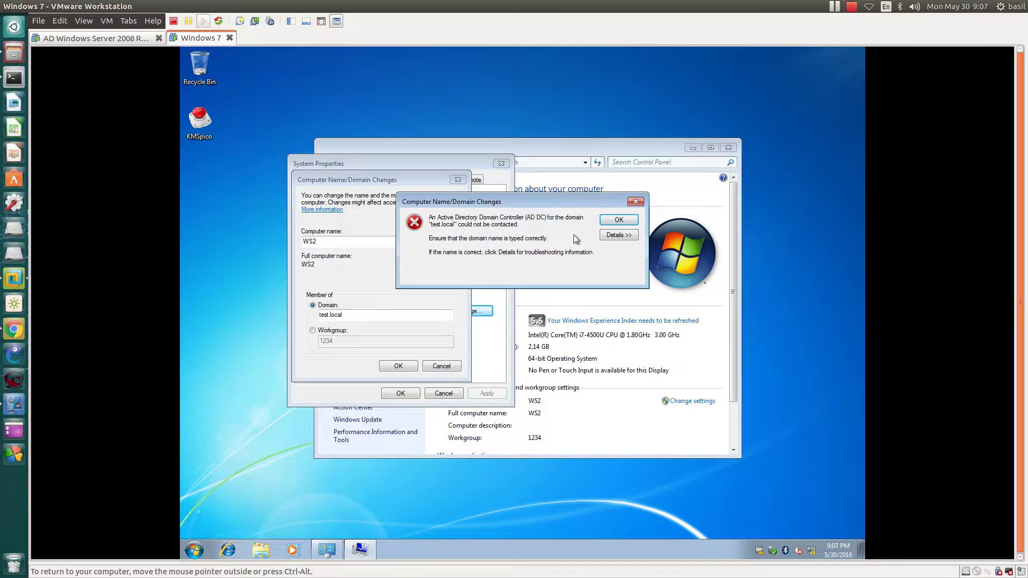
# Step: Review and dismiss the join error, then open a Windows 7 command prompt with a ping command
pyautogui.click(613, 236)
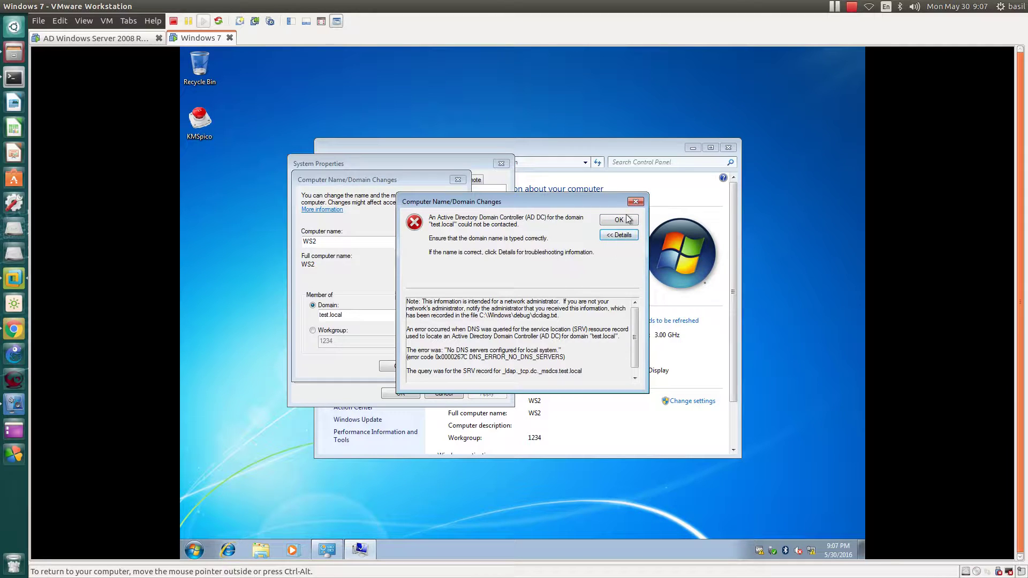
pyautogui.press('Tab')
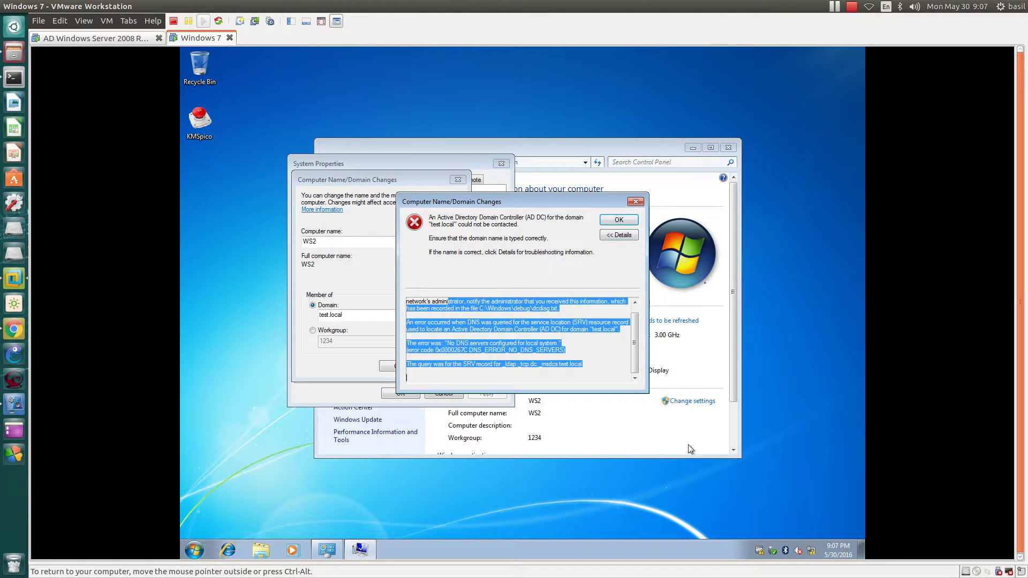
pyautogui.click(620, 222)
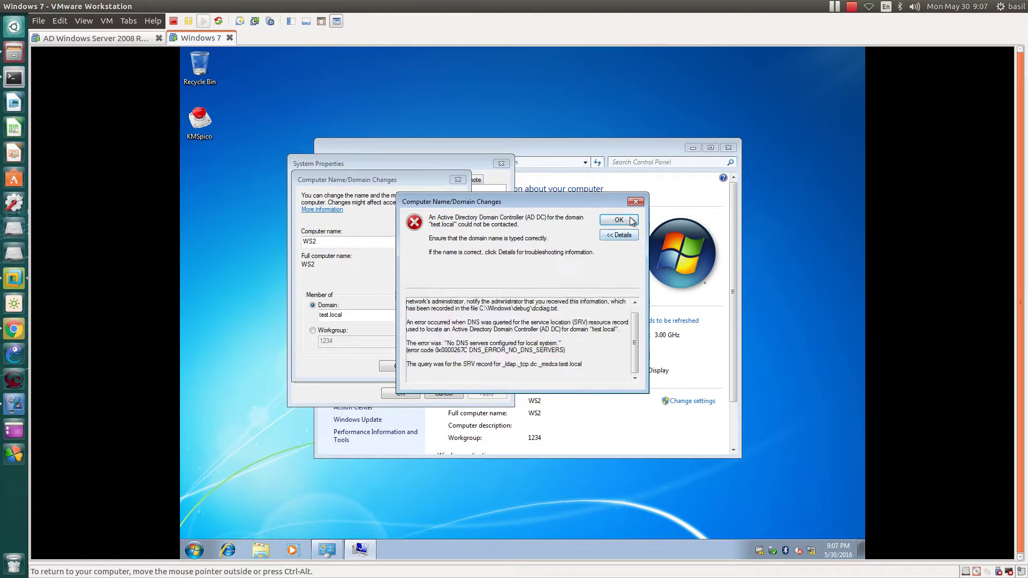
pyautogui.click(194, 550)
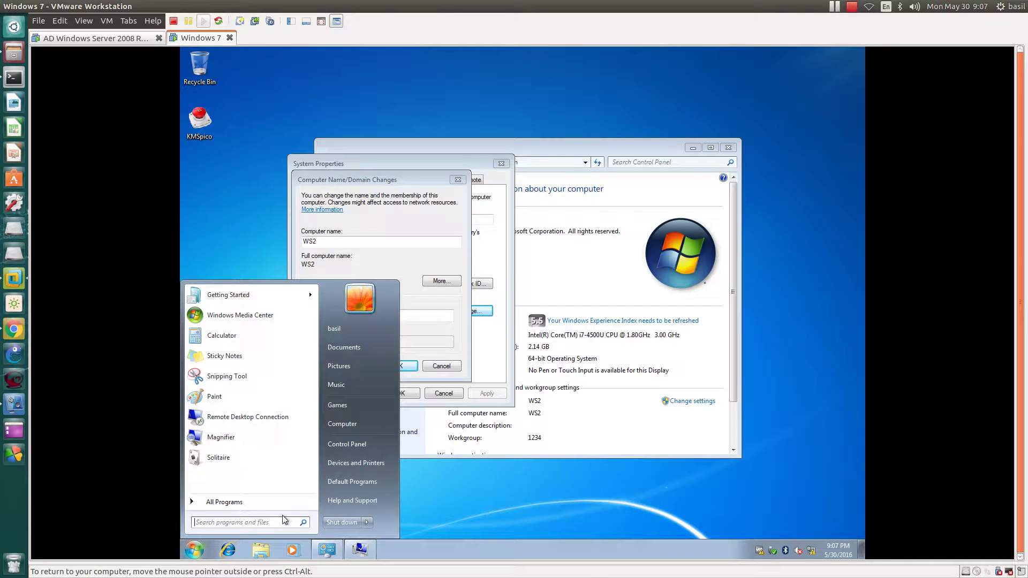
pyautogui.write('cmd')
pyautogui.press('Return')
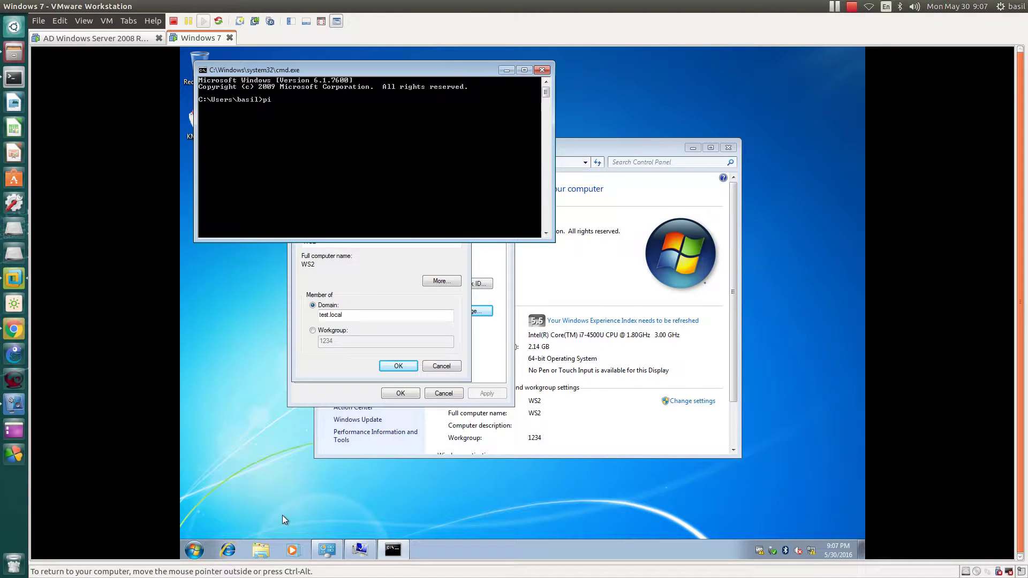
pyautogui.write('ping')
# Step: On the server VM, run ipconfig and select its IPv4 address 192.168.1.1
pyautogui.click(91, 38)
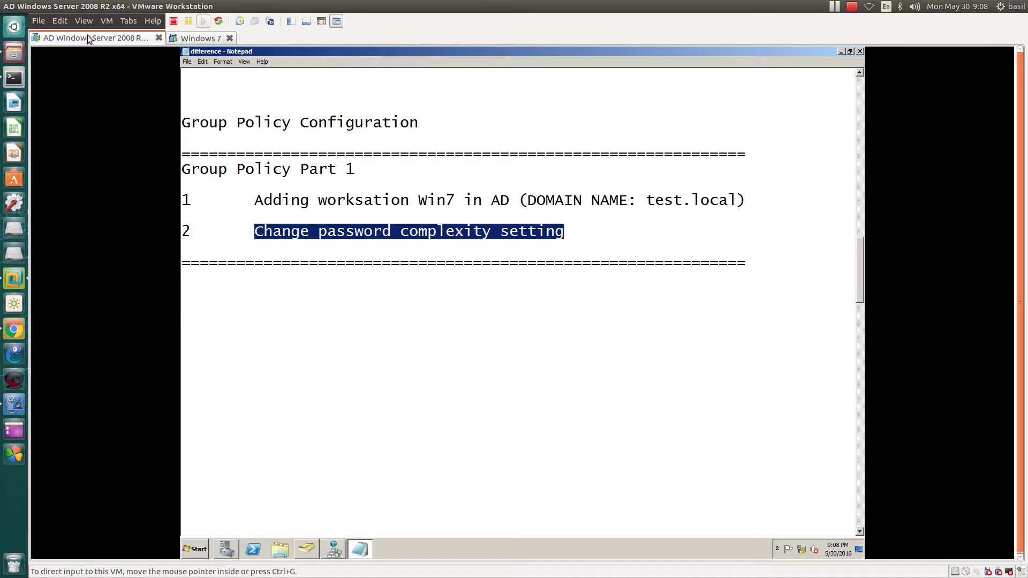
pyautogui.click(372, 360)
pyautogui.press('super+r')
pyautogui.write('cmd')
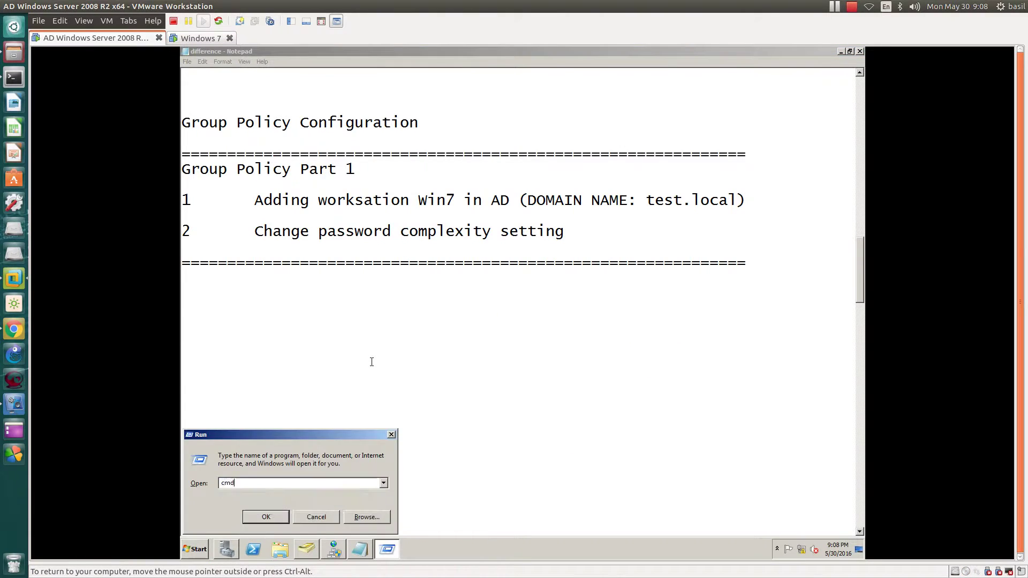
pyautogui.press('Return')
pyautogui.write('ipconfig')
pyautogui.press('Return')
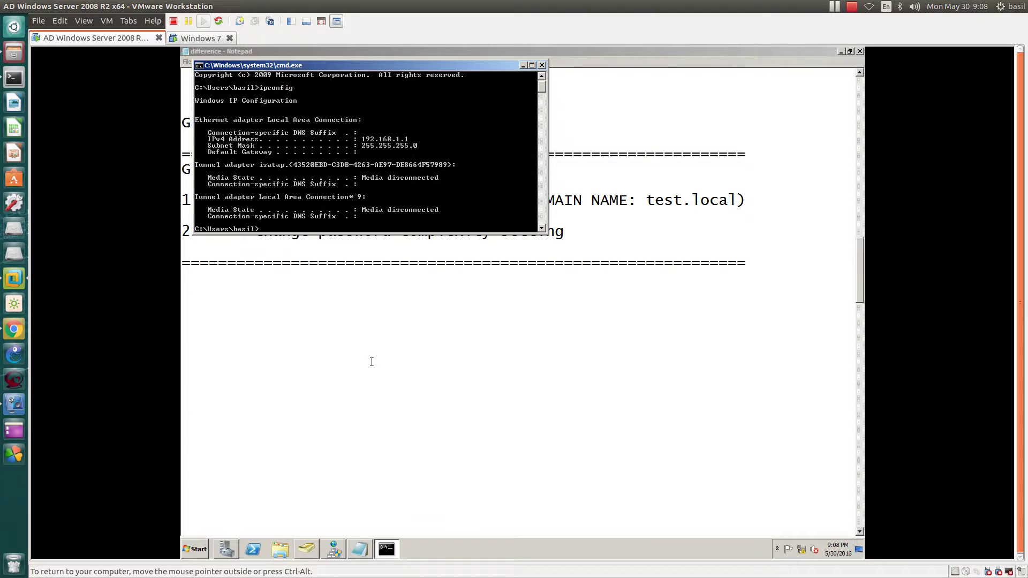
pyautogui.rightClick(375, 138)
pyautogui.click(384, 143)
pyautogui.moveTo(357, 138); pyautogui.dragTo(412, 142)
# Step: Back on Windows 7, ping 192.168.1.1 (4 sent, 4 received) and move the console aside
pyautogui.click(199, 40)
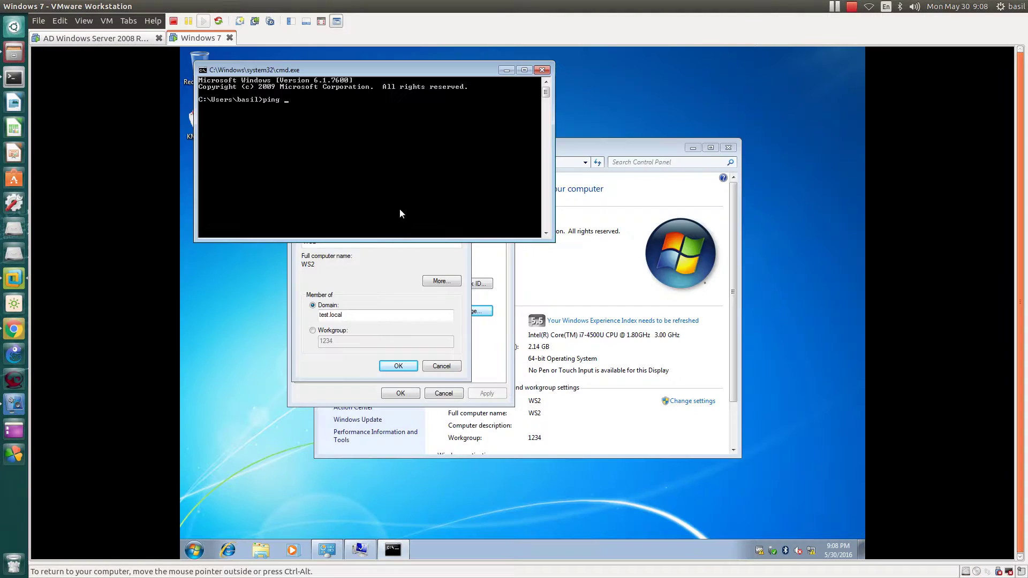
pyautogui.write('192.168.1.1')
pyautogui.press('Return')
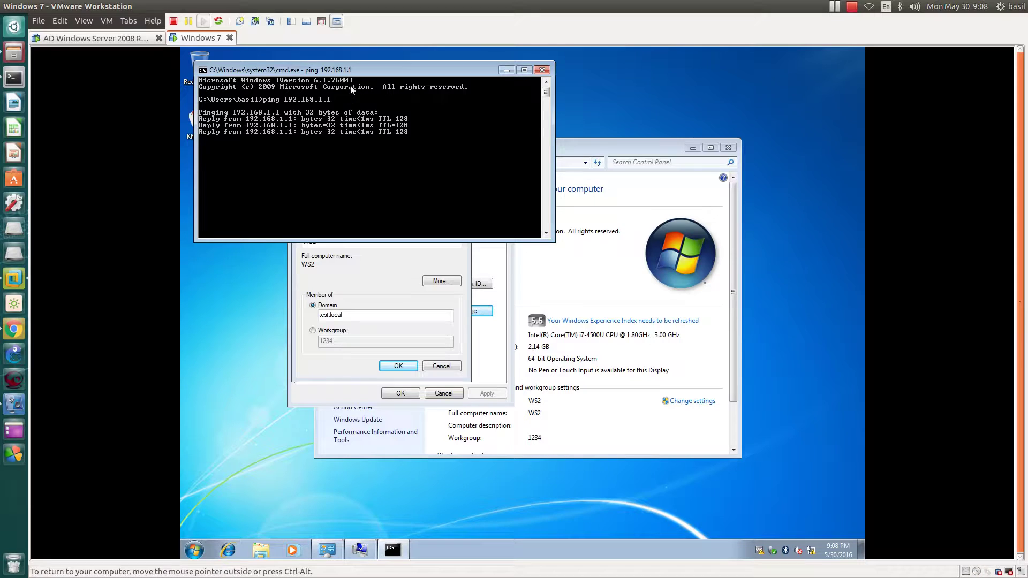
pyautogui.moveTo(352, 70); pyautogui.dragTo(646, 157)
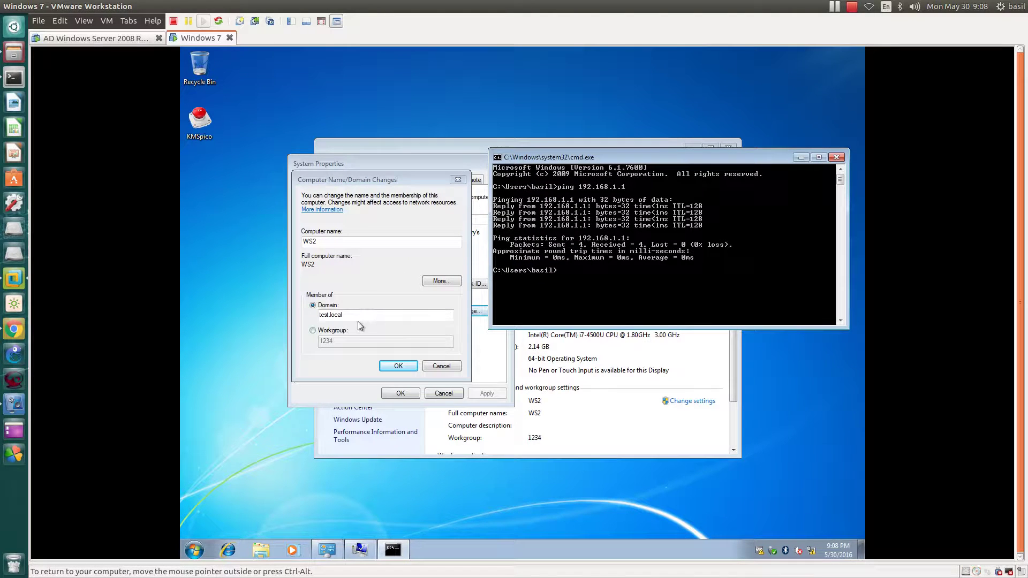
# Step: Copy the domain name test.local and ping it, which fails to find the host
pyautogui.moveTo(355, 314); pyautogui.dragTo(313, 317)
pyautogui.rightClick(320, 317)
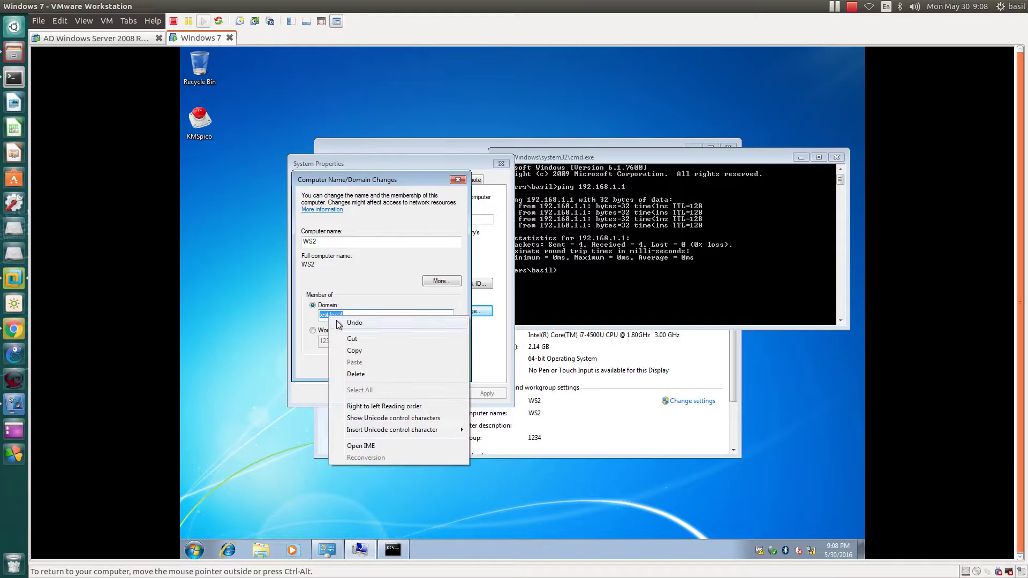
pyautogui.click(348, 350)
pyautogui.click(612, 273)
pyautogui.write('pin')
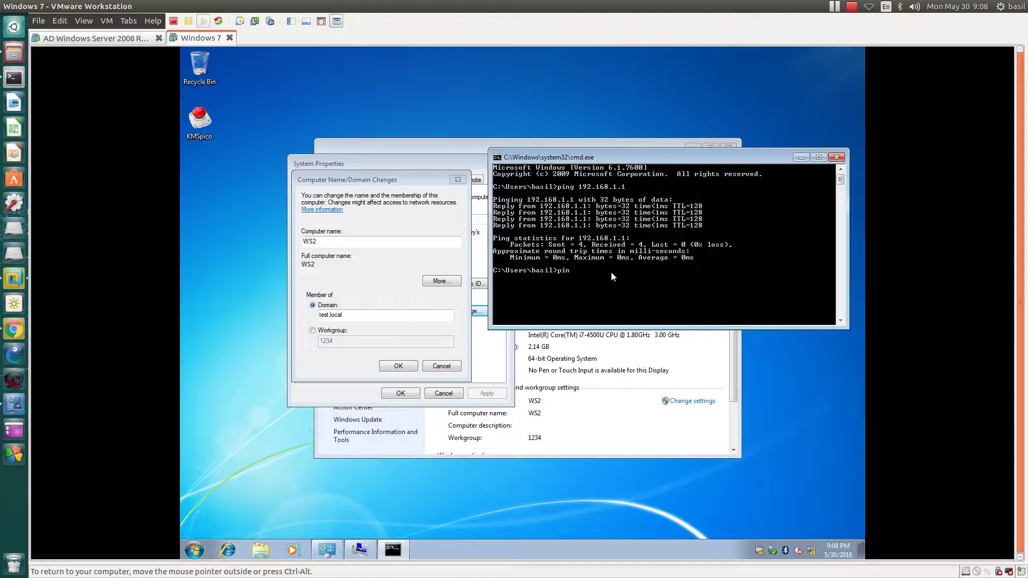
pyautogui.write('g')
pyautogui.hotkey('alt', 'space')
pyautogui.press('e')
pyautogui.press('p')
pyautogui.press('Return')
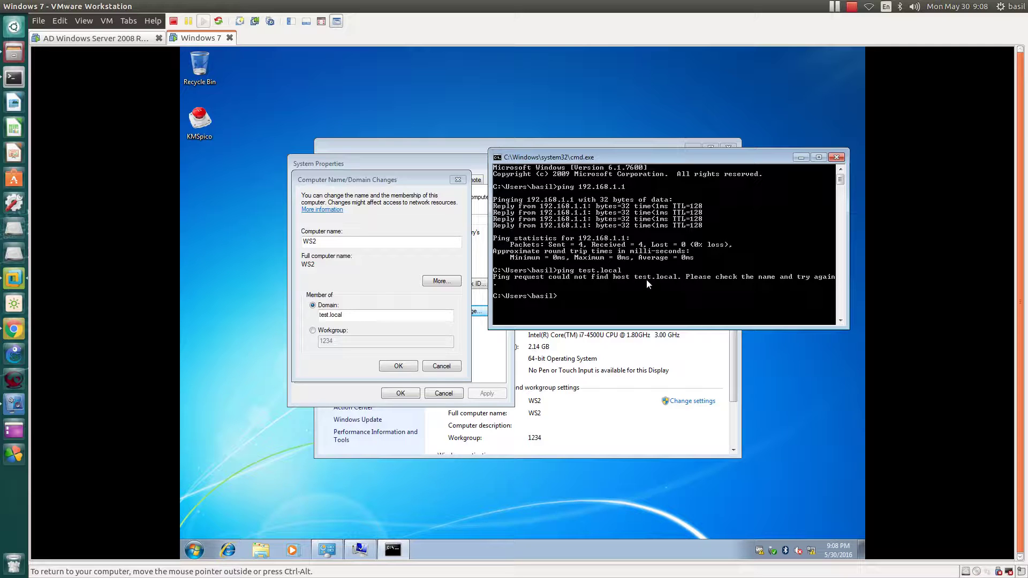
# Step: Move the command window, refresh the desktop, and close the System control panel window
pyautogui.moveTo(617, 158); pyautogui.dragTo(640, 114)
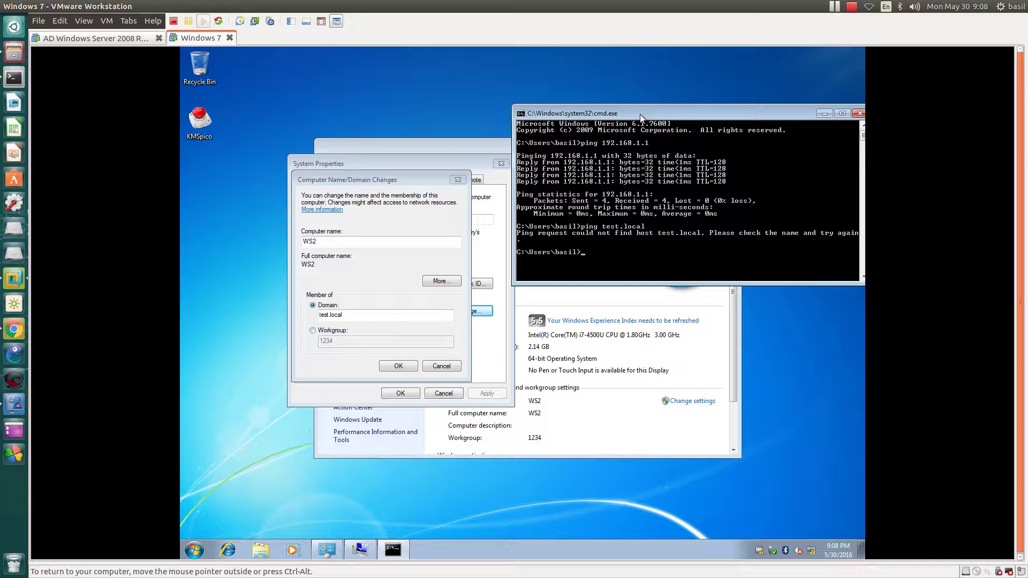
pyautogui.rightClick(237, 89)
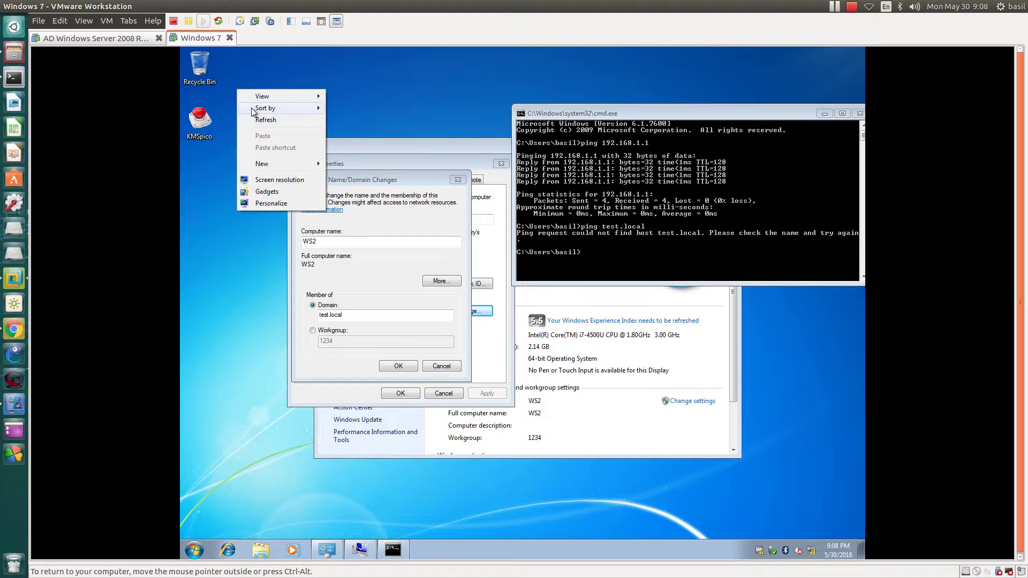
pyautogui.click(256, 120)
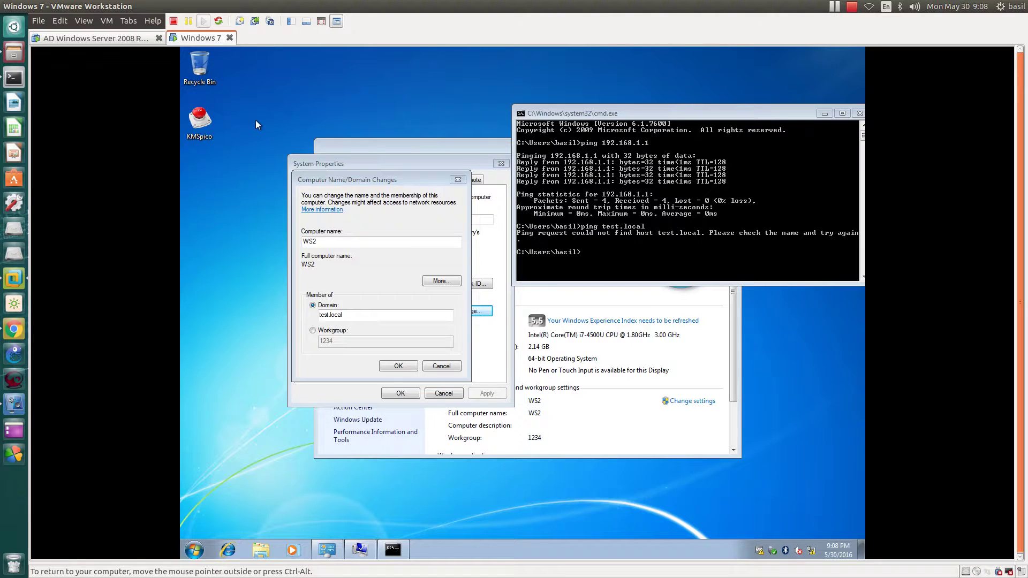
pyautogui.click(689, 419)
pyautogui.click(728, 147)
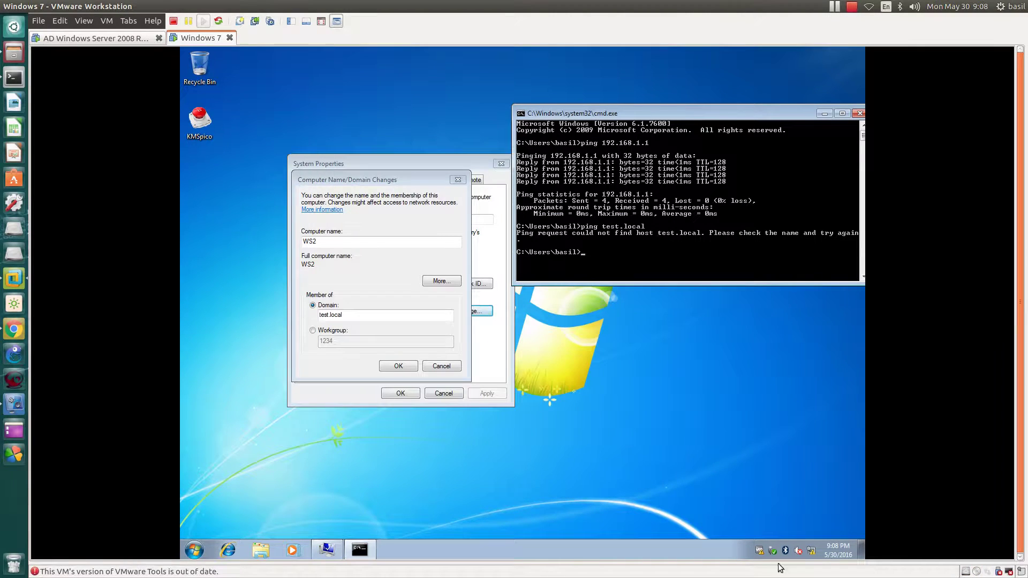
# Step: In the Local Area Connection's IPv4 properties, enter preferred DNS server 192.168.1.1
pyautogui.rightClick(797, 551)
pyautogui.click(786, 542)
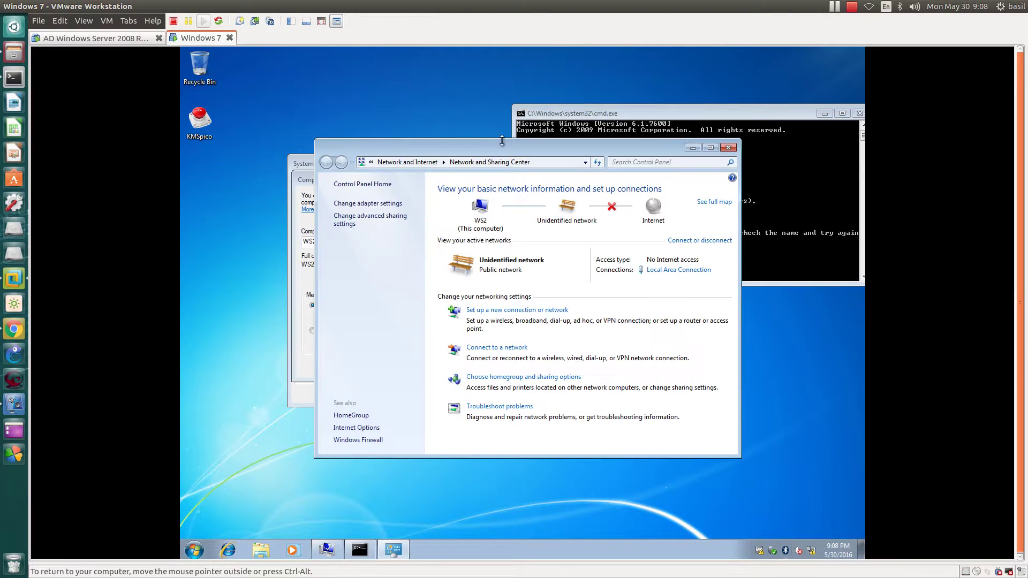
pyautogui.click(677, 273)
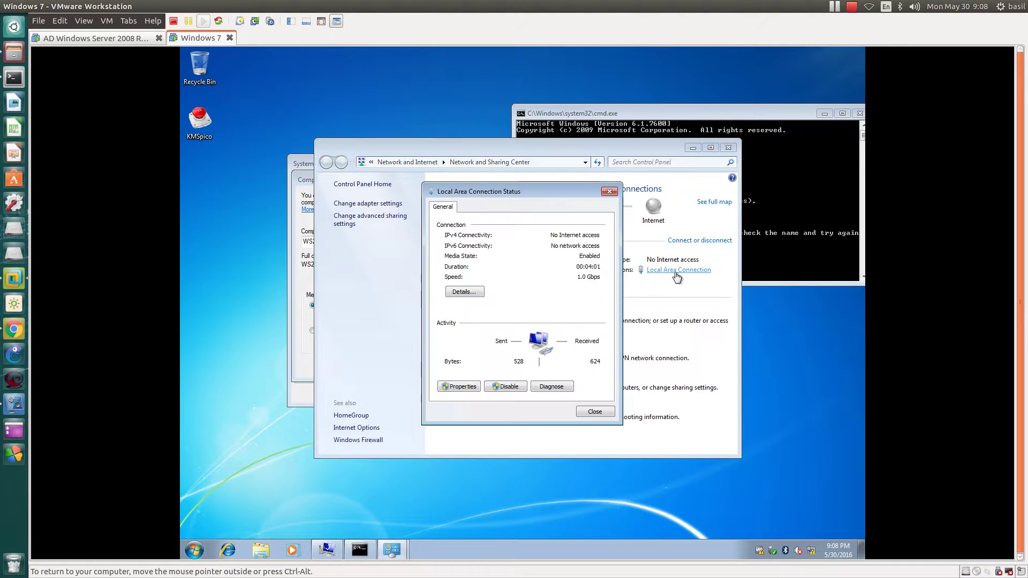
pyautogui.click(465, 389)
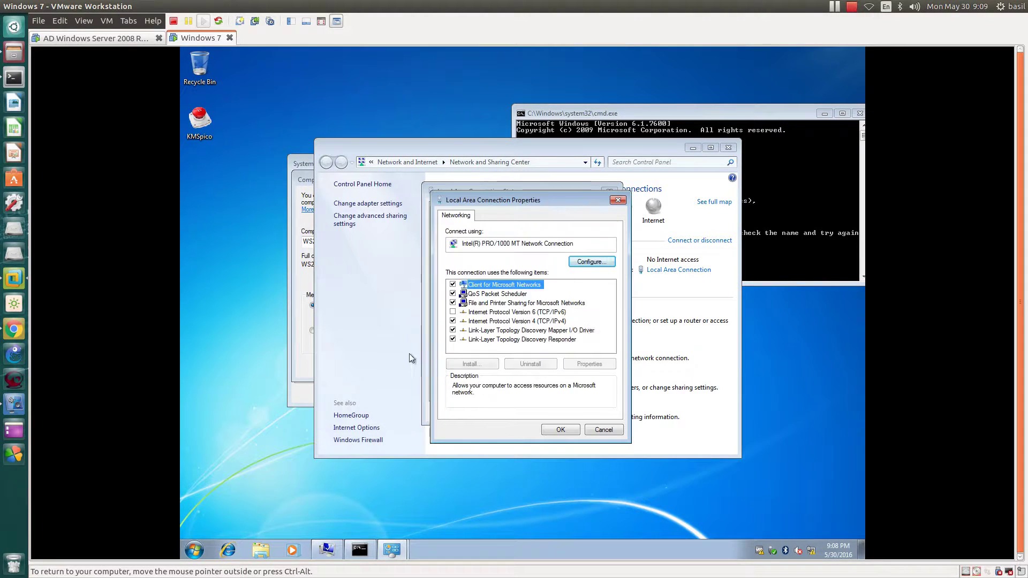
pyautogui.doubleClick(558, 322)
pyautogui.click(582, 400)
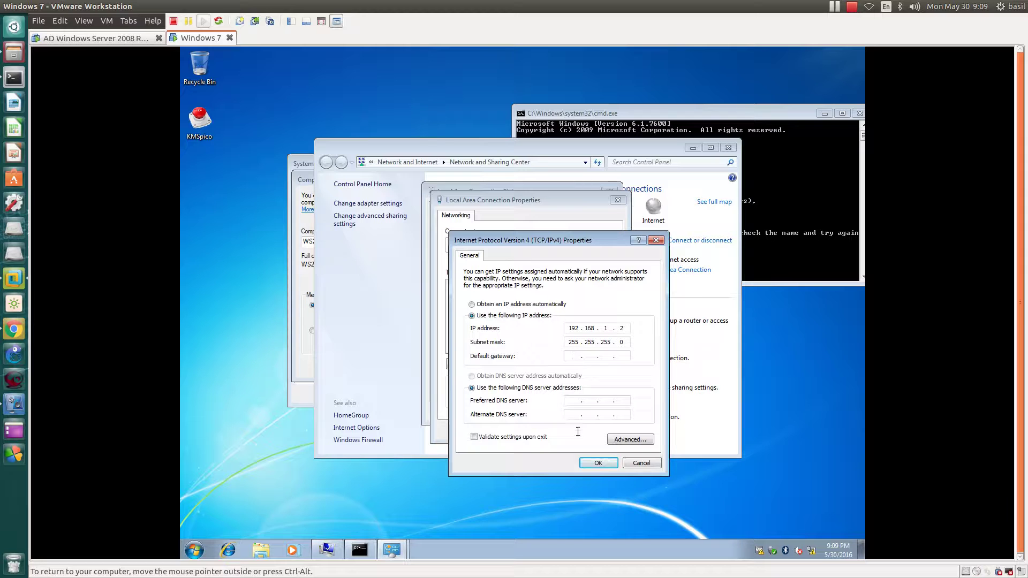
pyautogui.click(572, 400)
pyautogui.write('192 . 168 . 1 . 1')
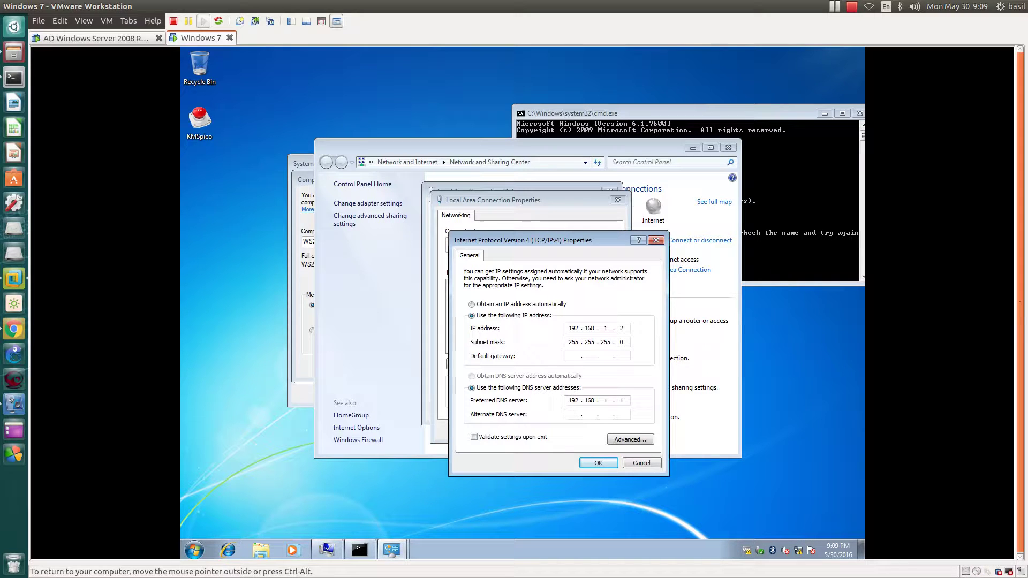
# Step: Save the DNS change and close the connection status and Network and Sharing Center windows
pyautogui.click(598, 463)
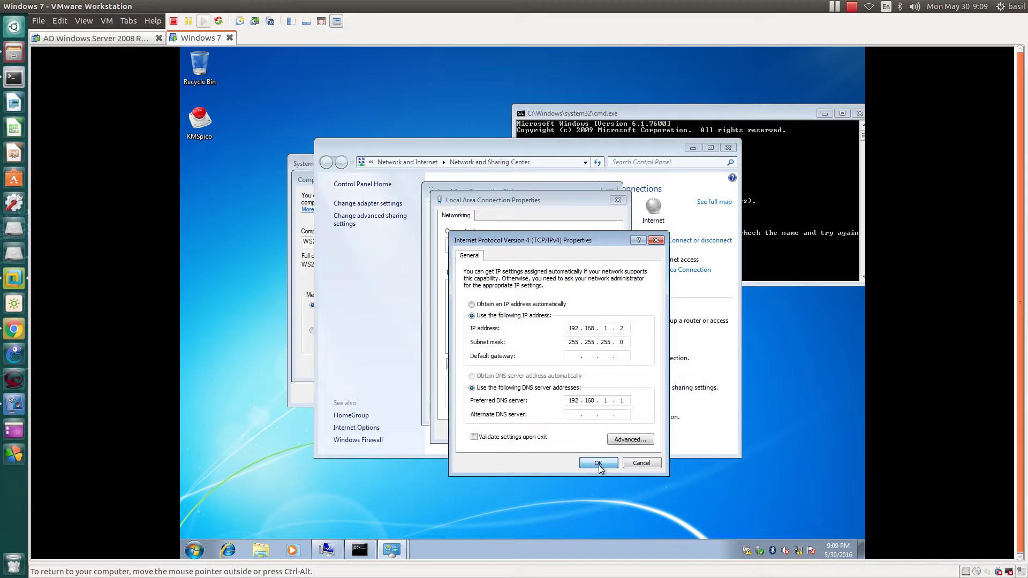
pyautogui.click(559, 431)
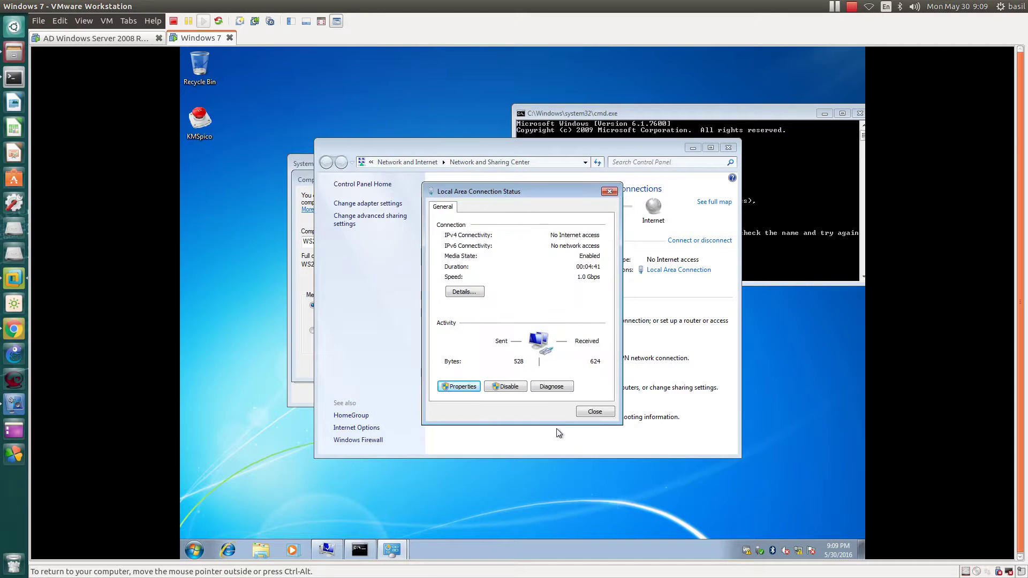
pyautogui.click(584, 412)
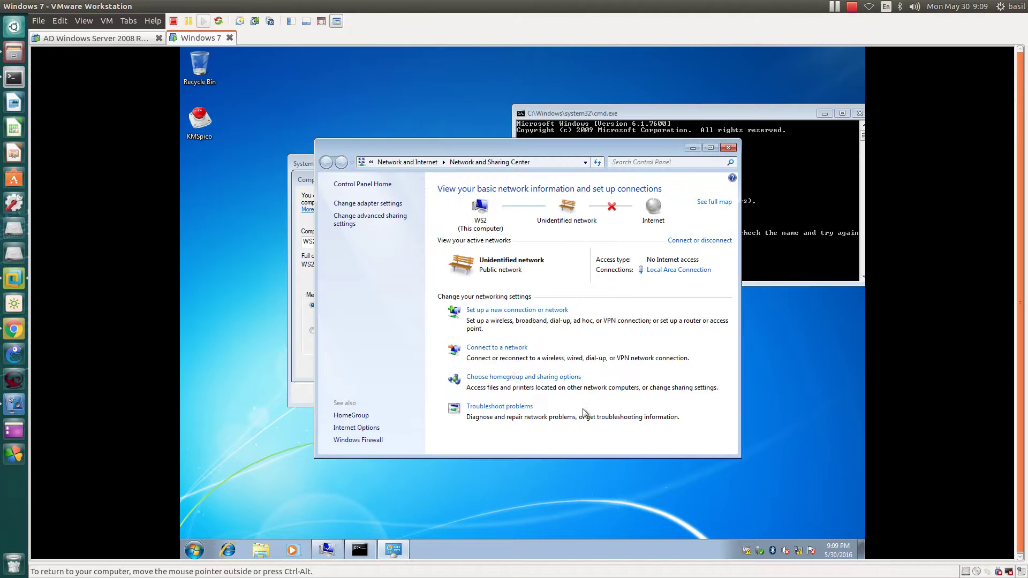
pyautogui.click(728, 147)
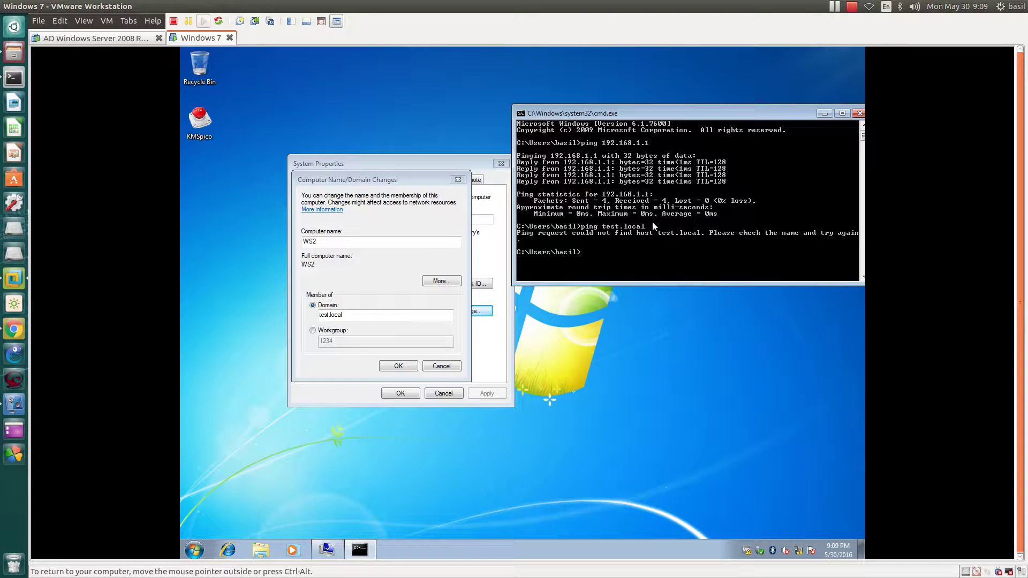
# Step: Re-ping test.local, then confirm the domain join with the domain administrator credentials
pyautogui.press('Up')
pyautogui.press('Return')
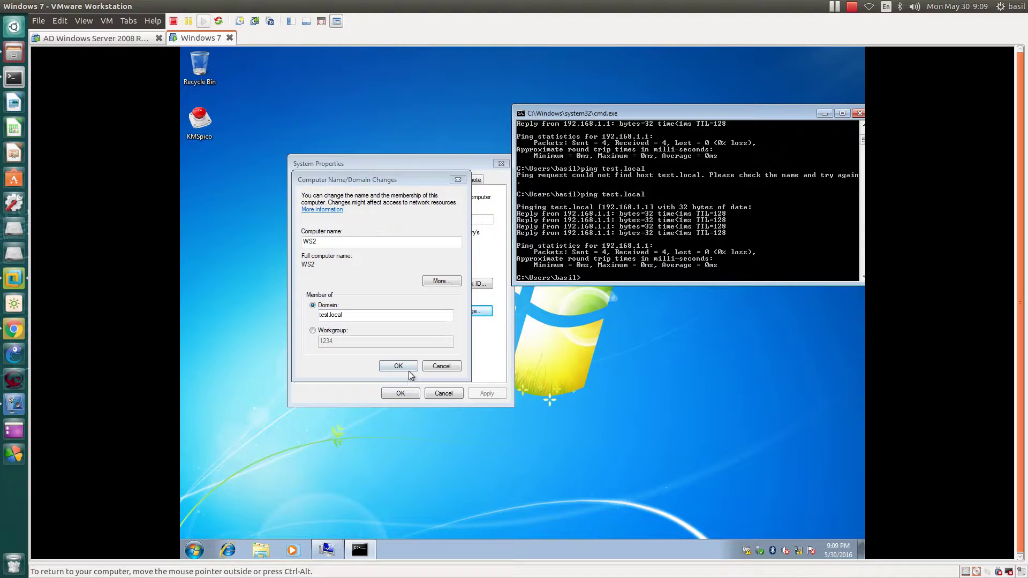
pyautogui.click(408, 369)
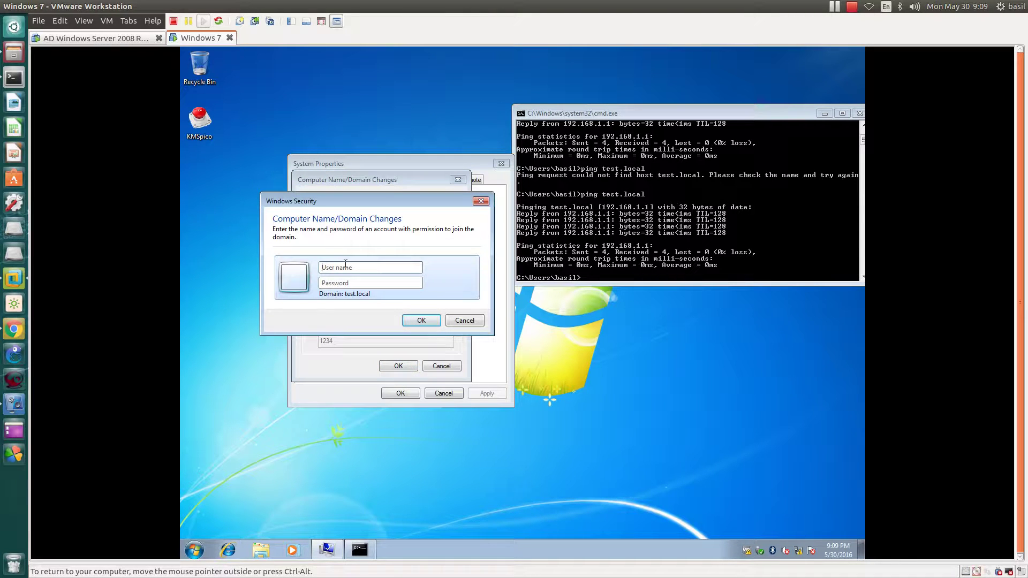
pyautogui.write('administratr')
pyautogui.hotkey('shift', 'Tab')
pyautogui.press('Right')
pyautogui.press('Tab')
pyautogui.write('••••')
pyautogui.press('Return')
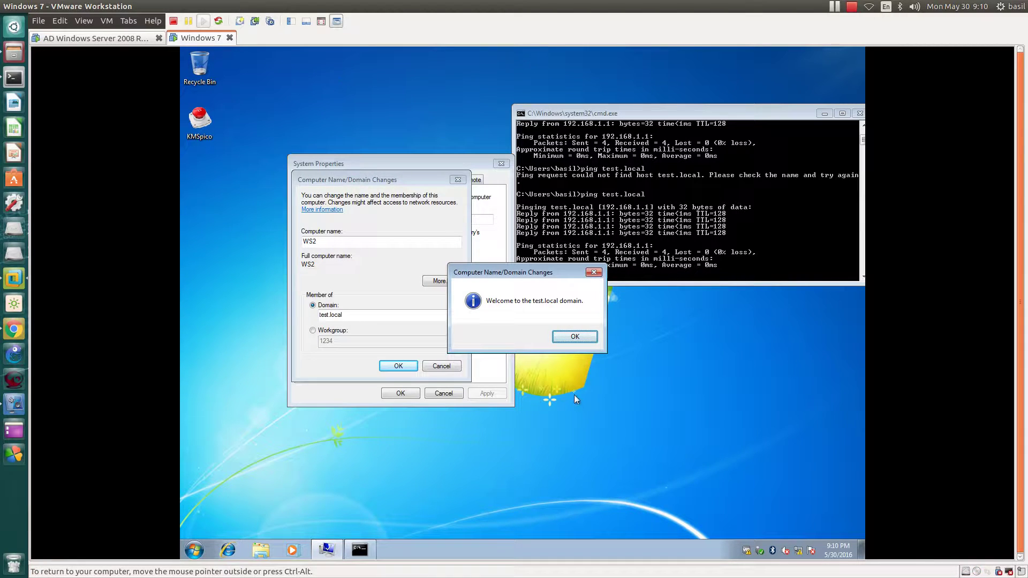
# Step: Acknowledge the domain welcome and restart notices, close System Properties, and restart now
pyautogui.click(575, 337)
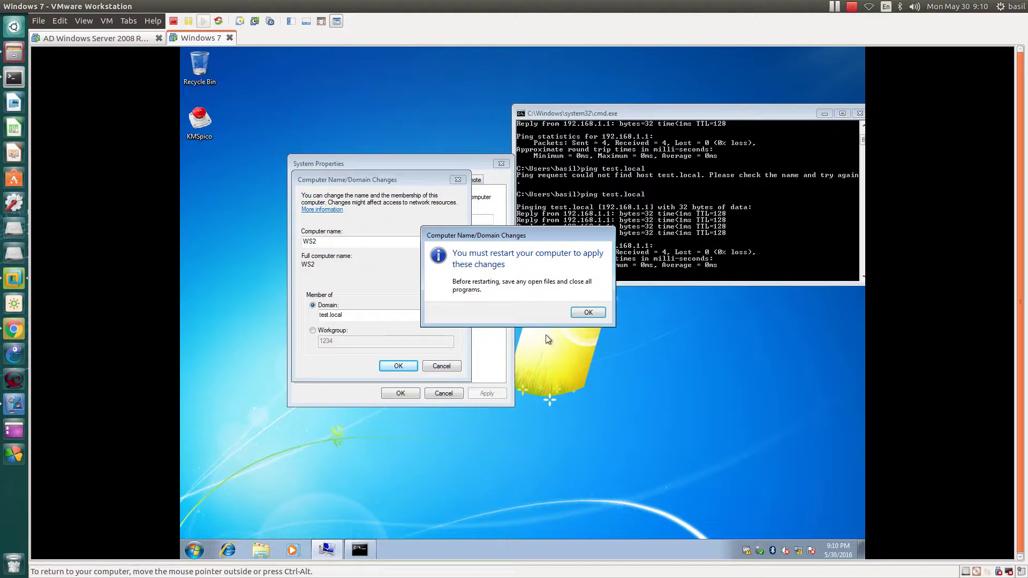
pyautogui.click(588, 313)
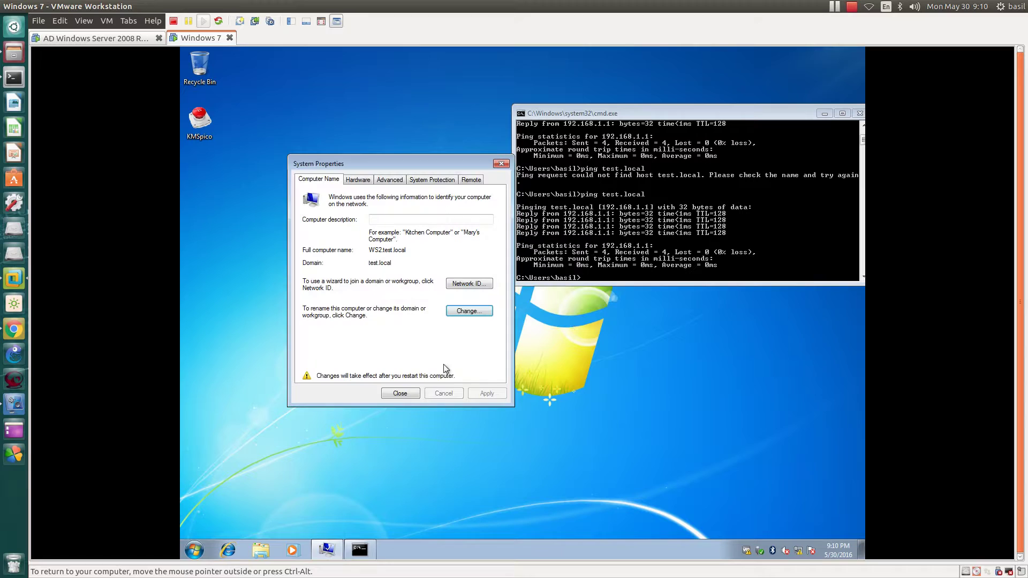
pyautogui.click(399, 392)
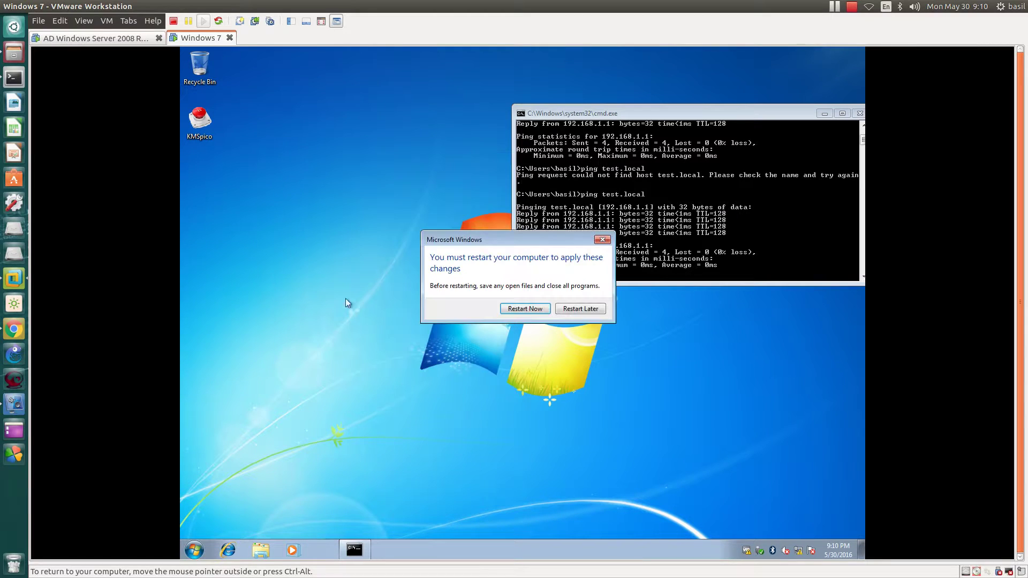
pyautogui.click(520, 310)
# Step: On the server VM, close the command prompt and open Computers in Active Directory Users and Computers
pyautogui.hotkey('ctrl', 'alt')
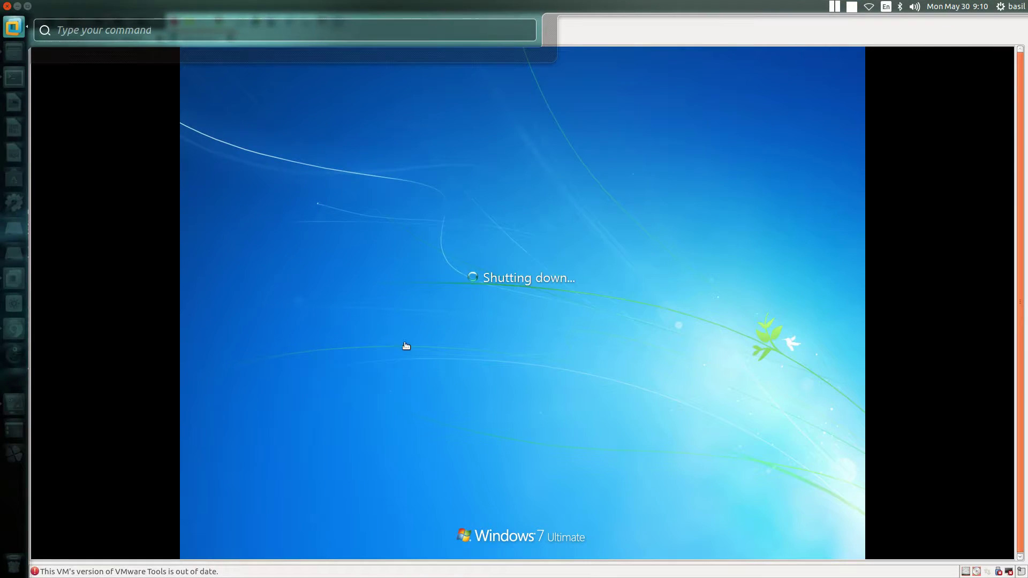
pyautogui.click(146, 139)
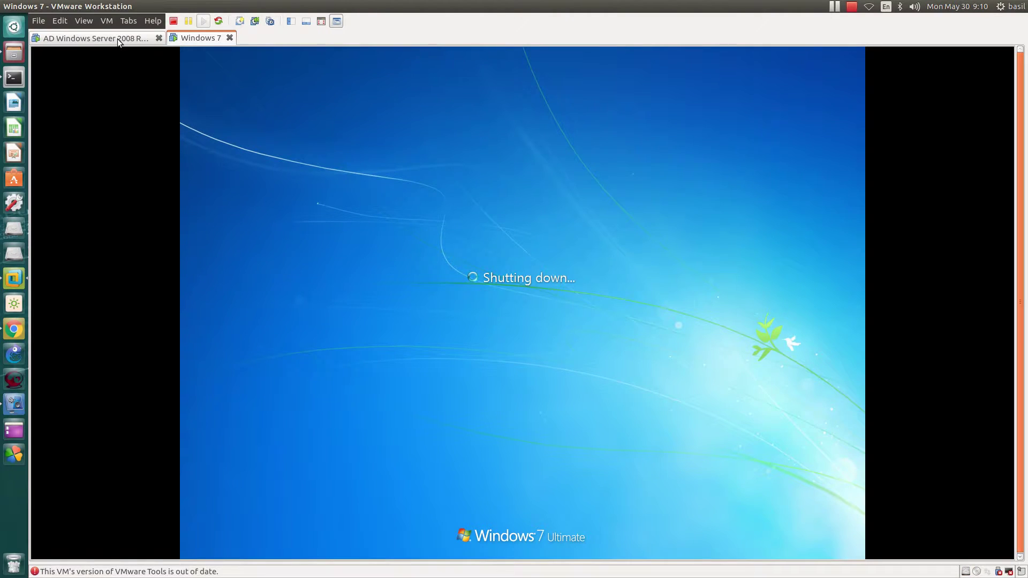
pyautogui.click(118, 38)
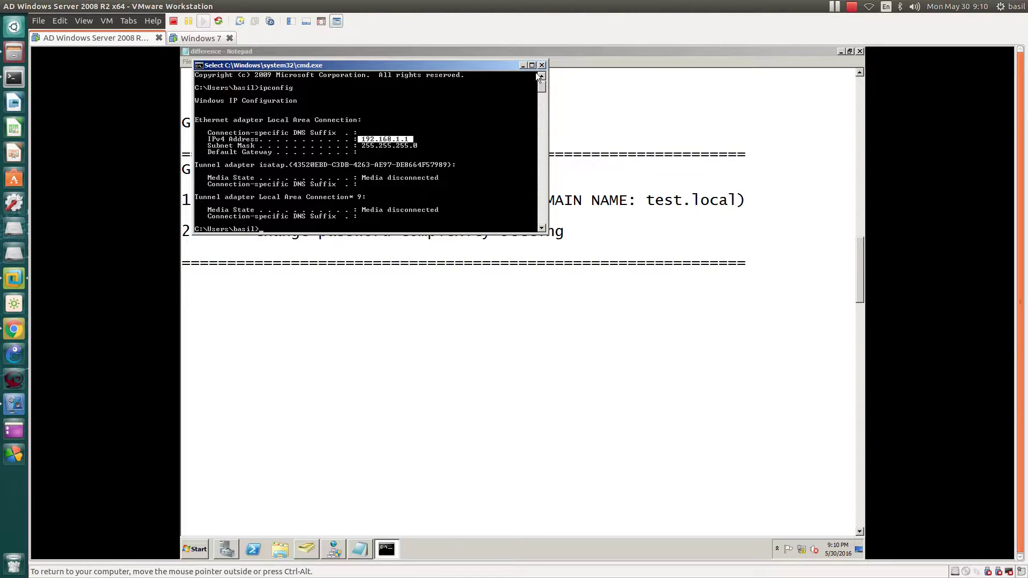
pyautogui.click(542, 65)
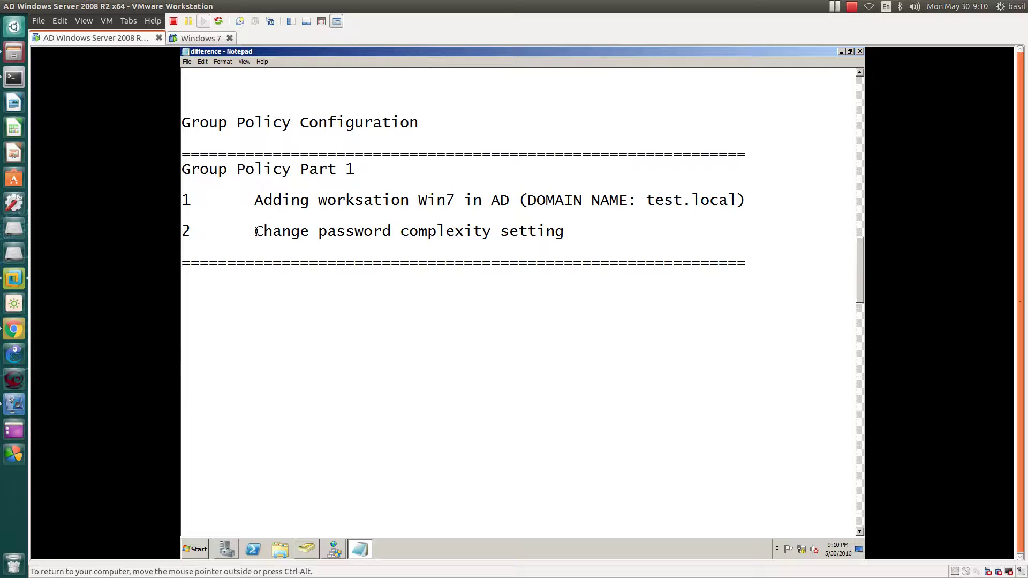
pyautogui.moveTo(256, 230); pyautogui.dragTo(509, 231)
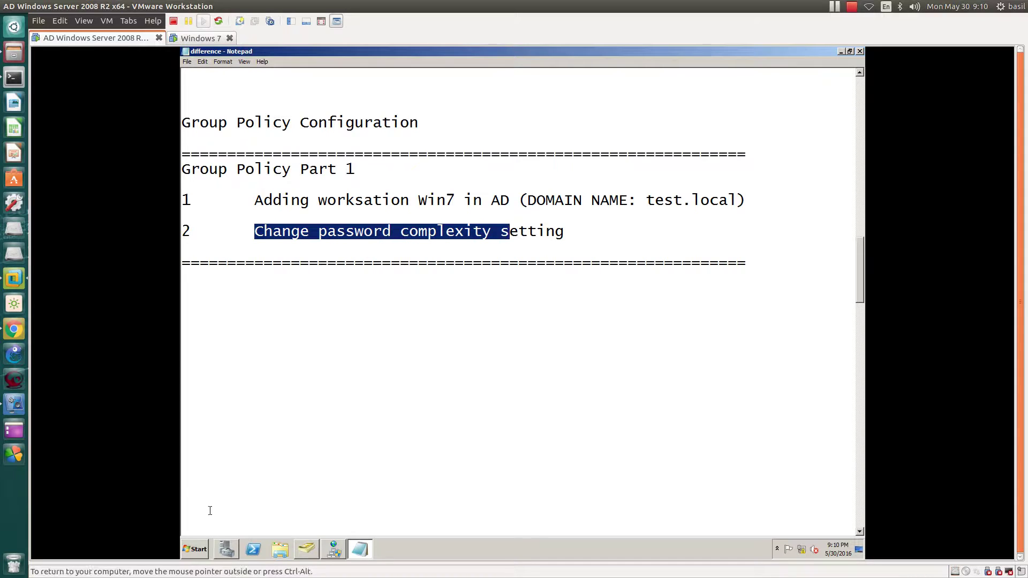
pyautogui.click(305, 551)
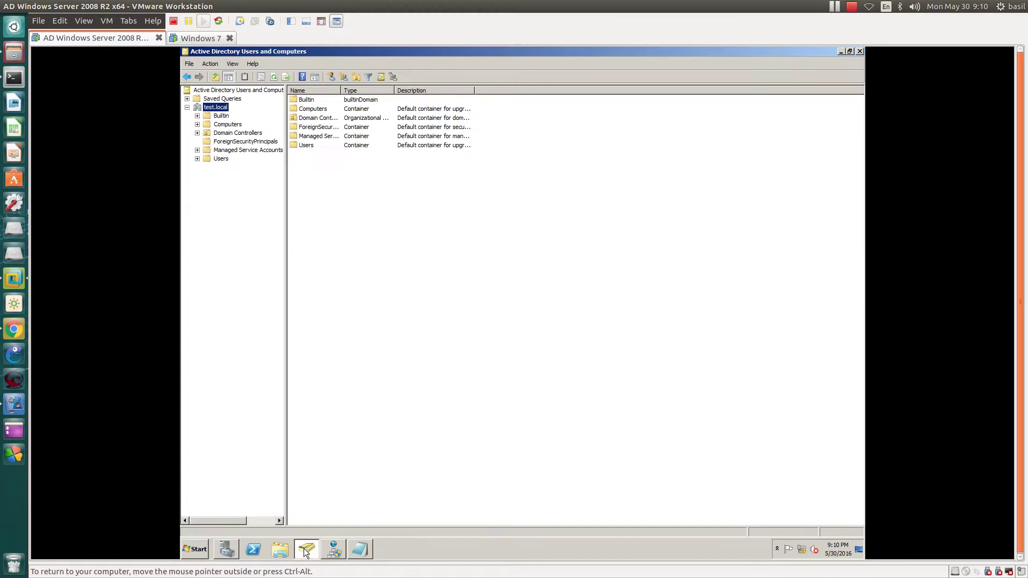
pyautogui.click(221, 125)
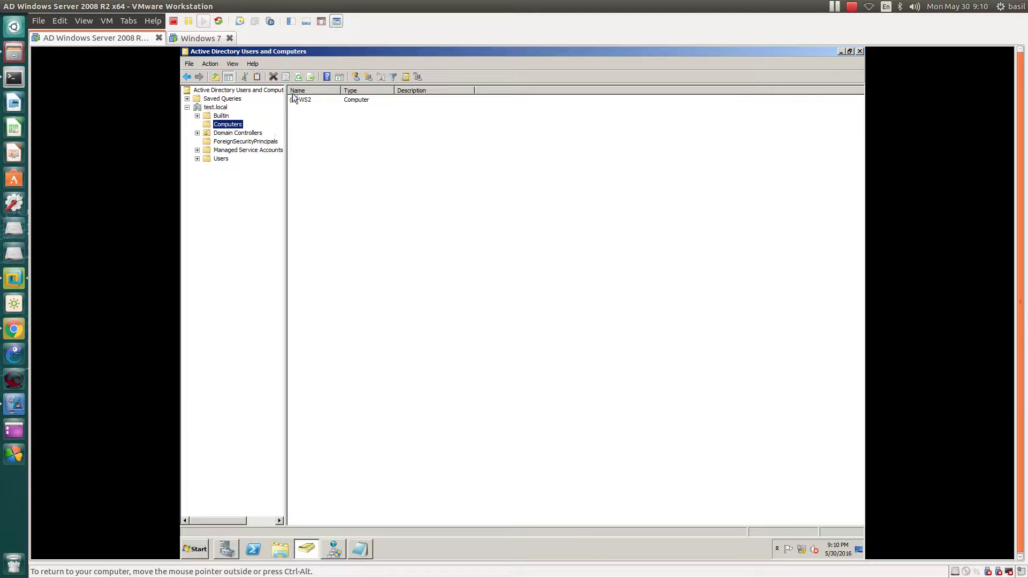
# Step: Refresh the test.local and 1.168.192.in-addr.arpa zones in DNS Manager, then return to Active Directory Users and Computers
pyautogui.click(332, 545)
pyautogui.click(236, 142)
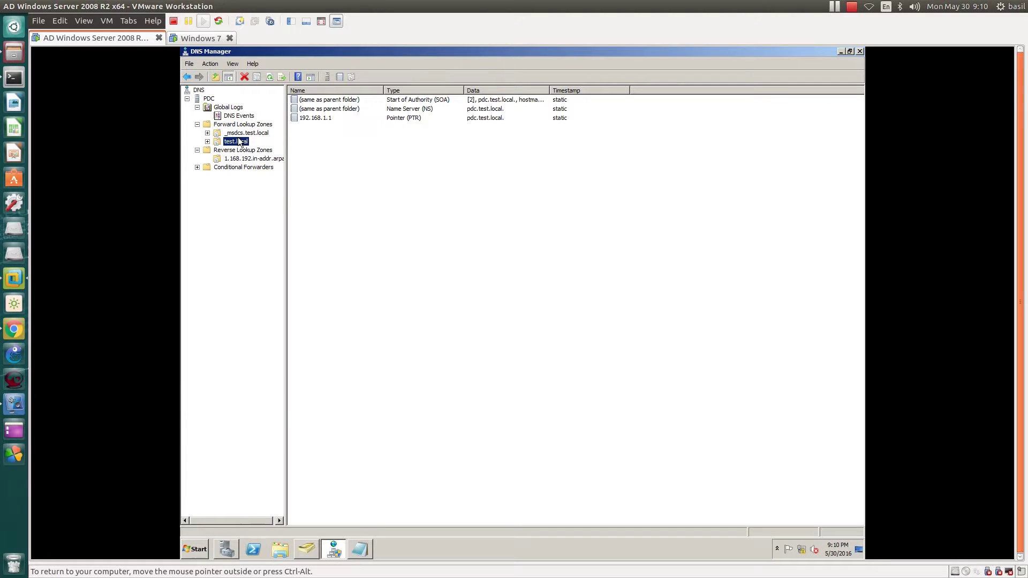
pyautogui.rightClick(237, 144)
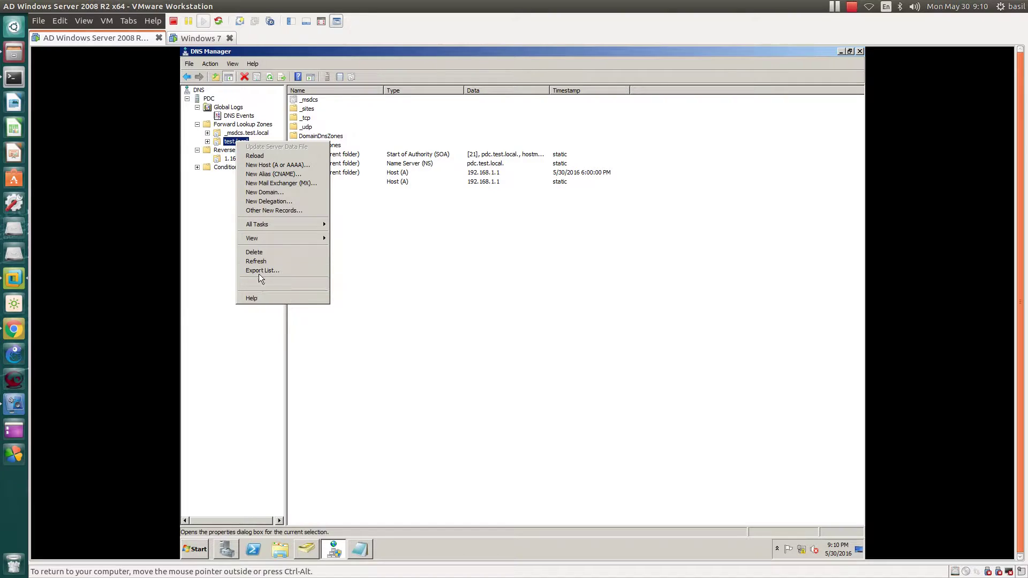
pyautogui.click(266, 262)
pyautogui.click(244, 159)
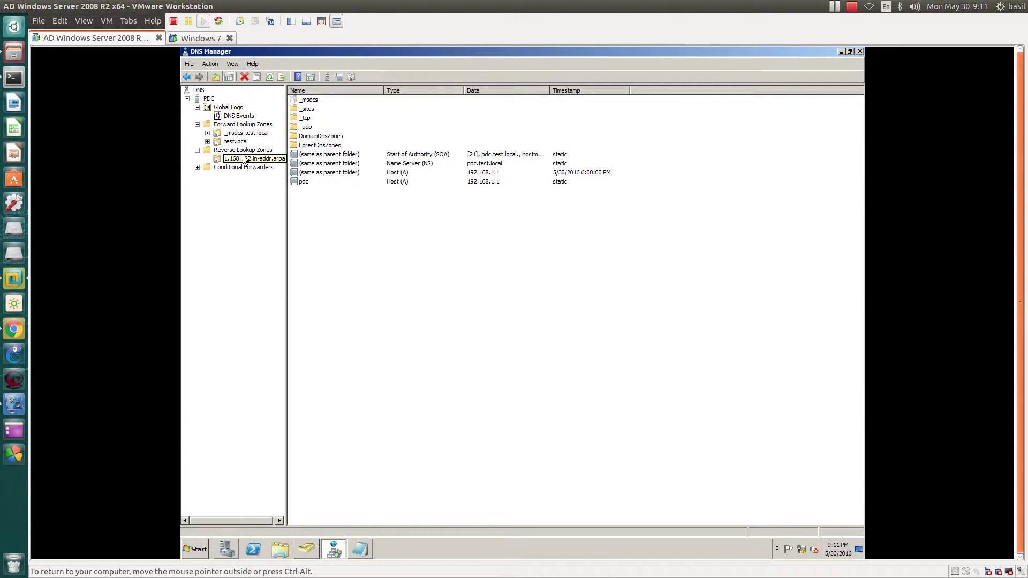
pyautogui.rightClick(243, 159)
pyautogui.click(262, 257)
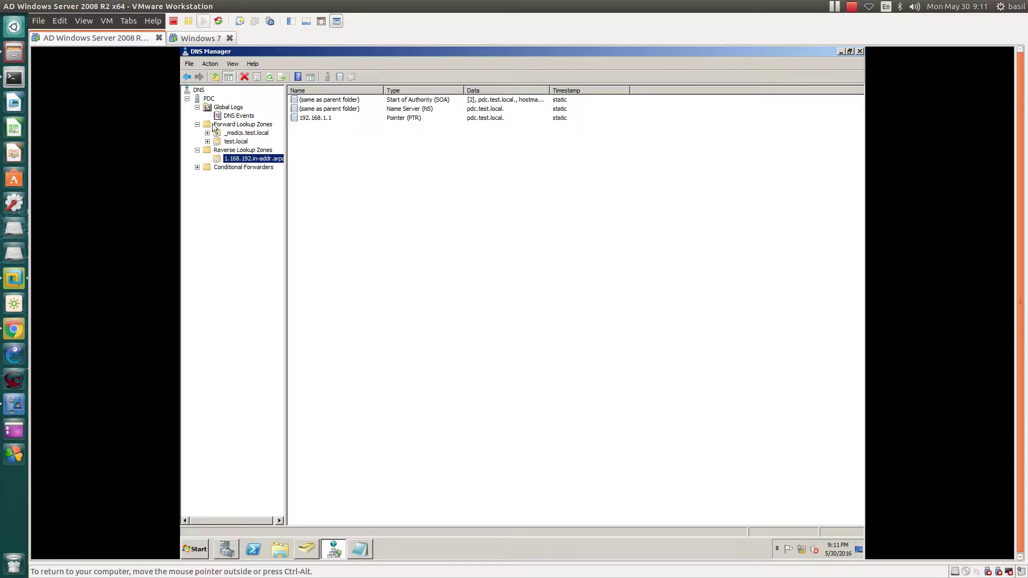
pyautogui.click(226, 142)
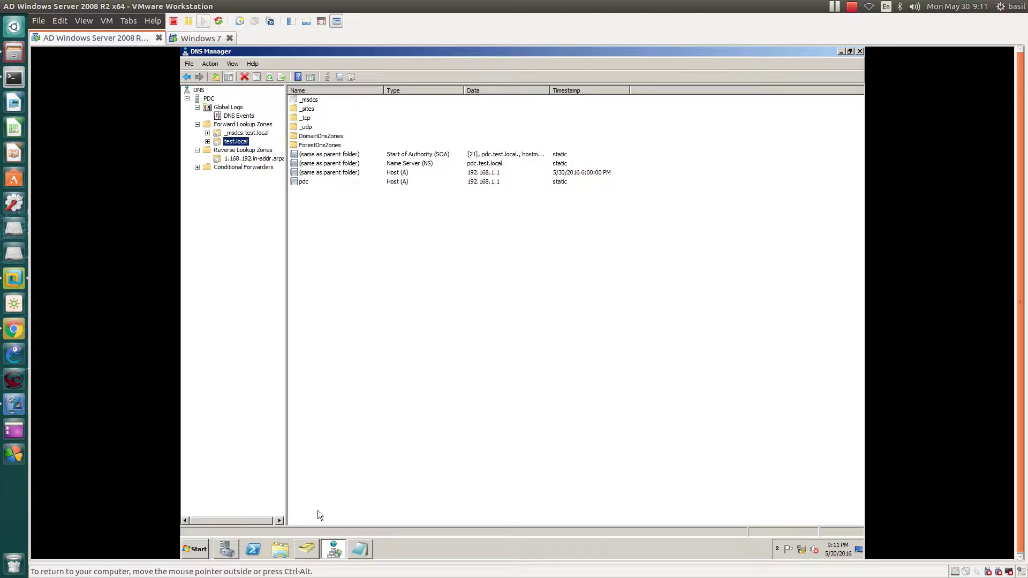
pyautogui.click(307, 550)
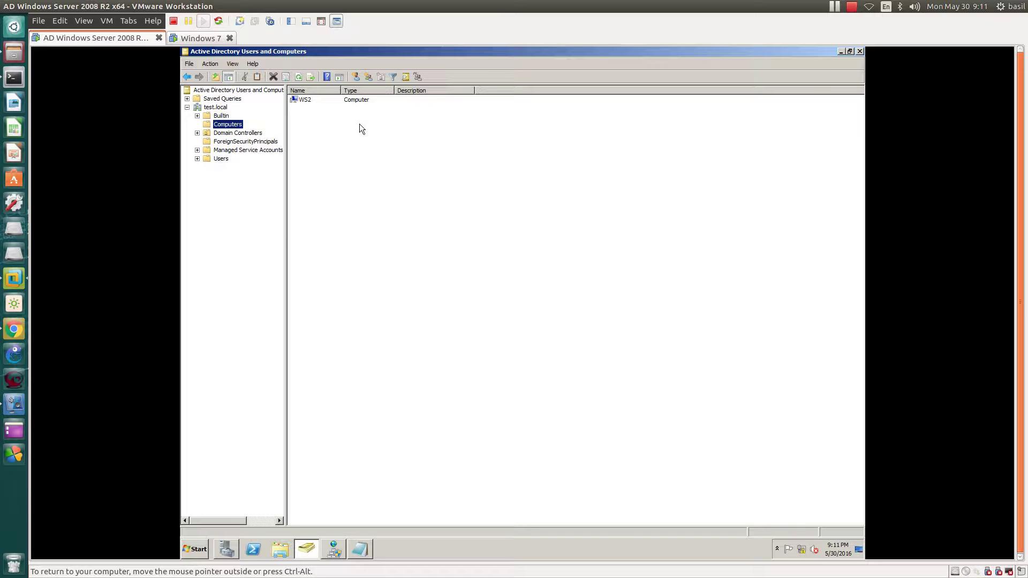
# Step: Select the WS2 computer and briefly check the Windows 7 VM before returning to the server
pyautogui.click(297, 101)
pyautogui.rightClick(330, 149)
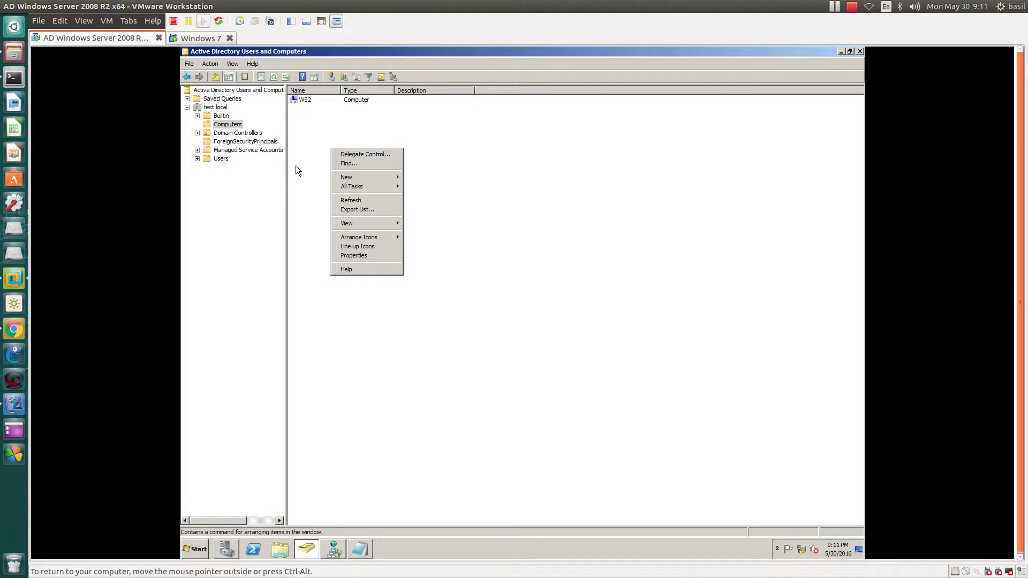
pyautogui.click(303, 139)
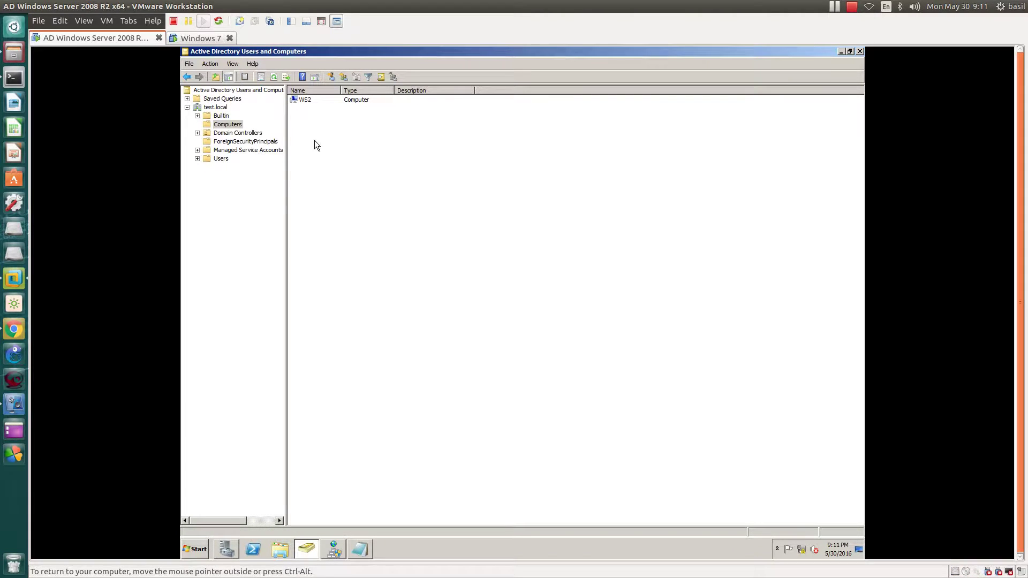
pyautogui.click(213, 39)
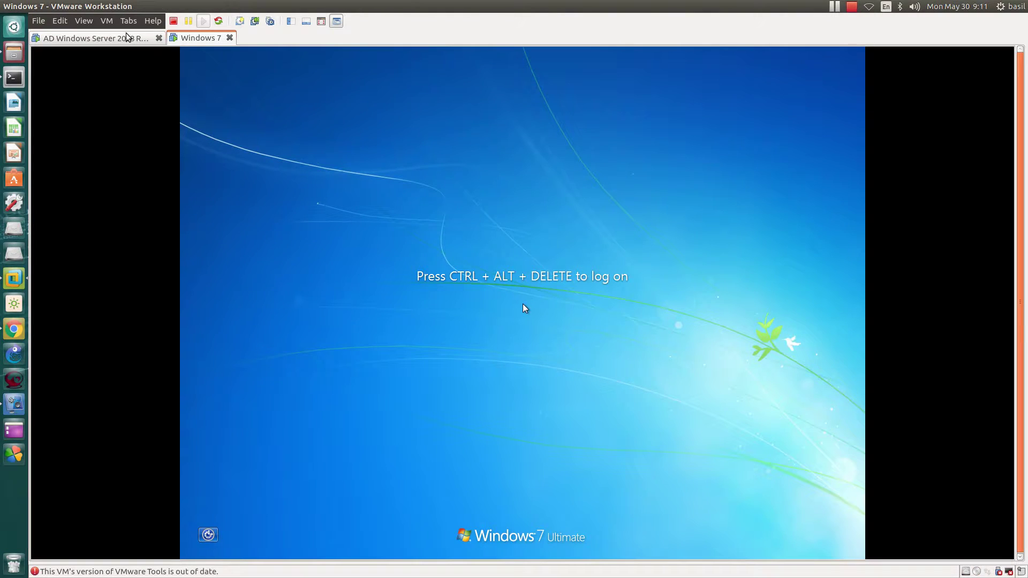
pyautogui.click(128, 38)
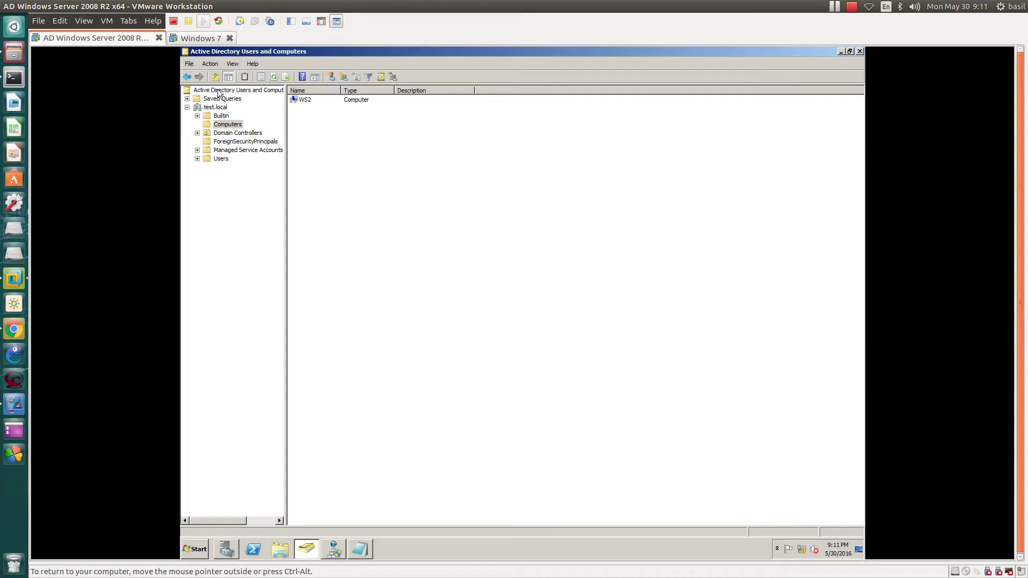
# Step: From the Computers container's context menu, choose New > User
pyautogui.click(230, 127)
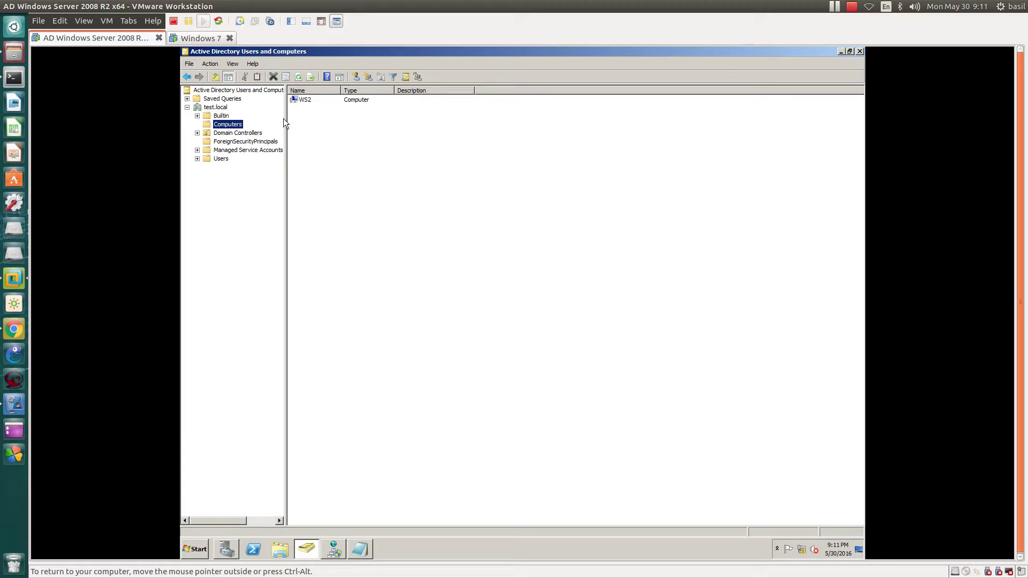
pyautogui.rightClick(312, 120)
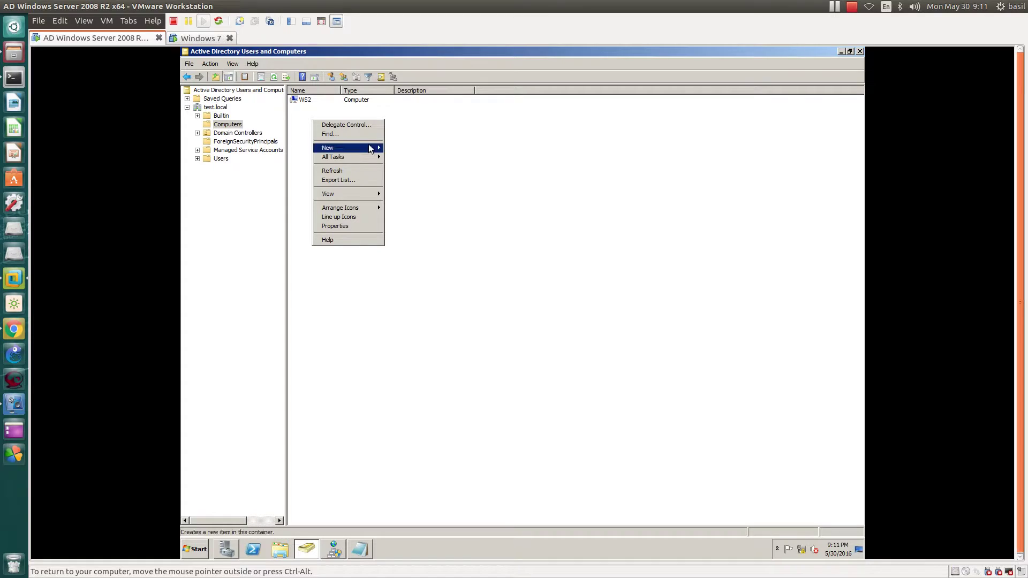
pyautogui.moveTo(369, 150)
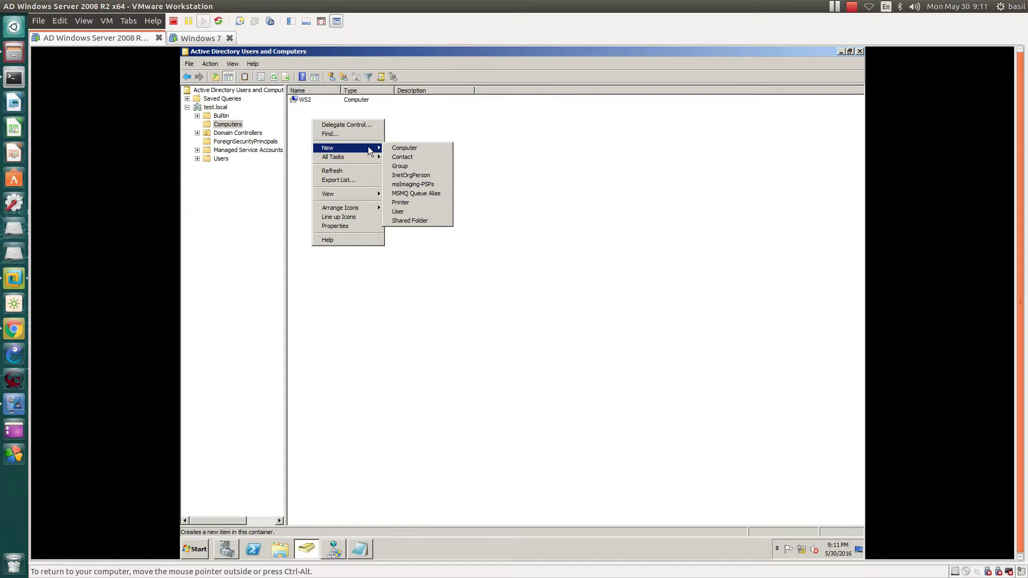
pyautogui.click(544, 186)
pyautogui.rightClick(362, 190)
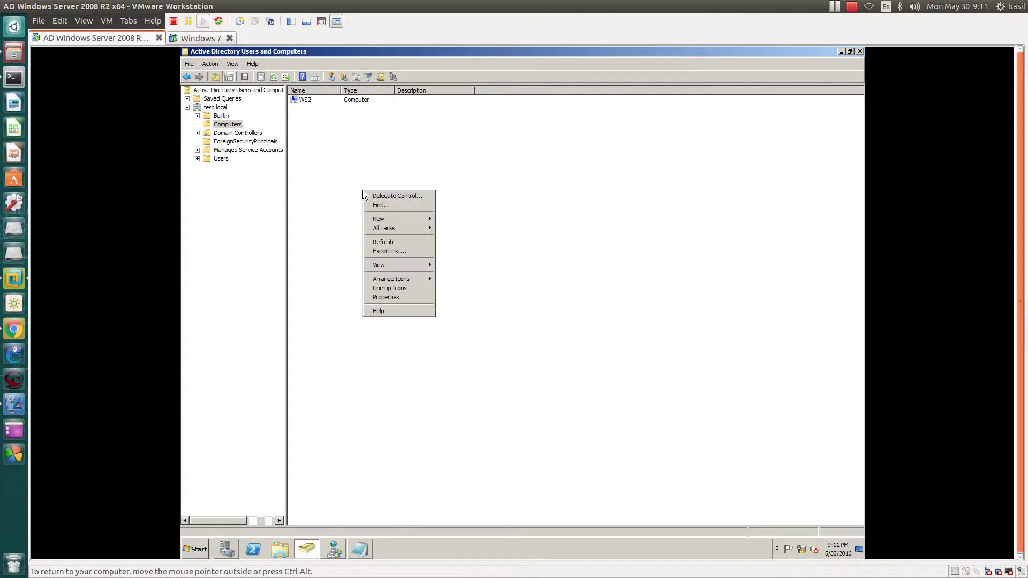
pyautogui.moveTo(374, 219)
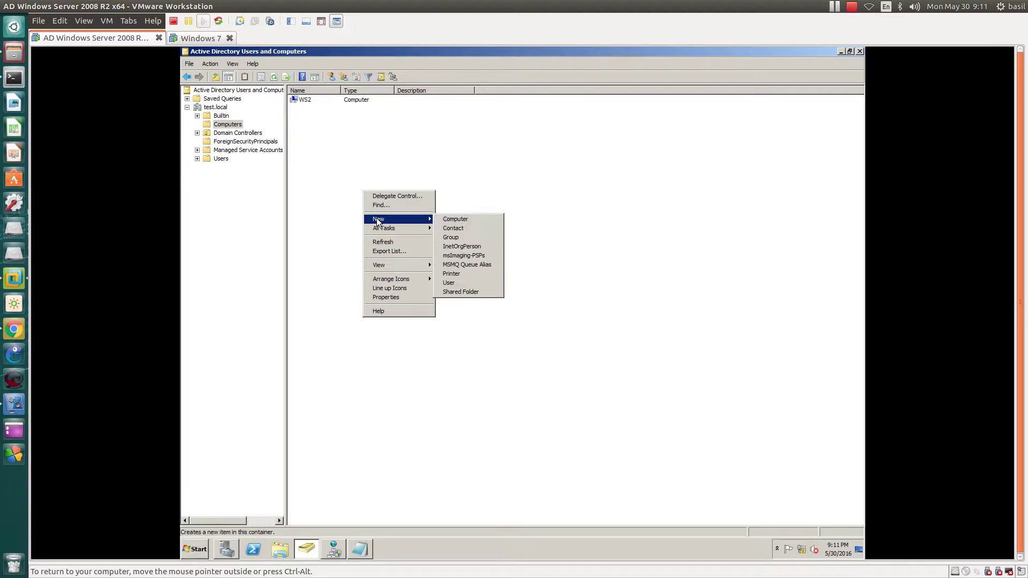
pyautogui.click(457, 281)
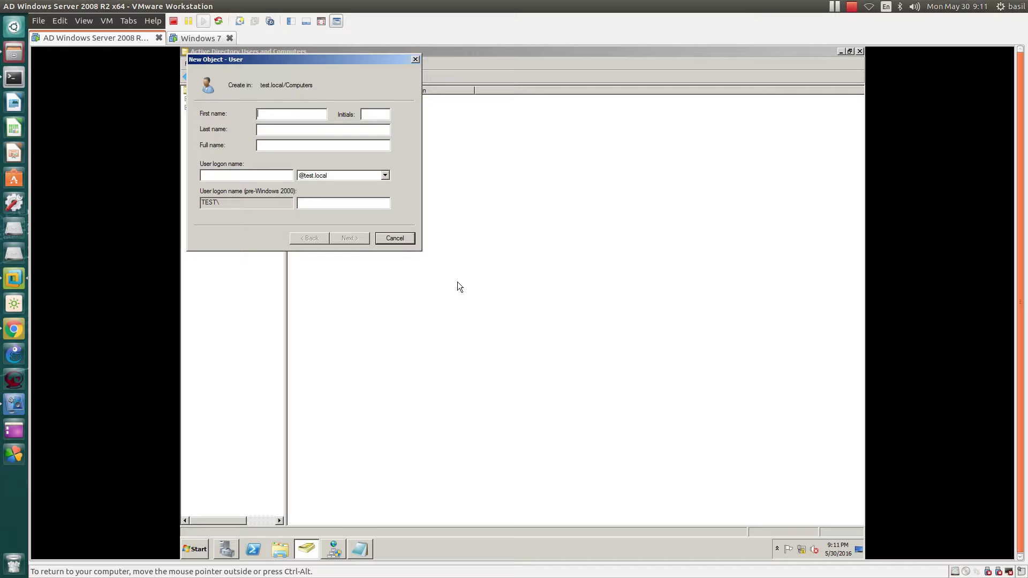
# Step: Enter 'sam' as the first name and fill in the user logon name, correcting stray characters
pyautogui.write('sam')
pyautogui.press('Tab')
pyautogui.press('Tab')
pyautogui.press('Tab')
pyautogui.press('Tab')
pyautogui.write('b')
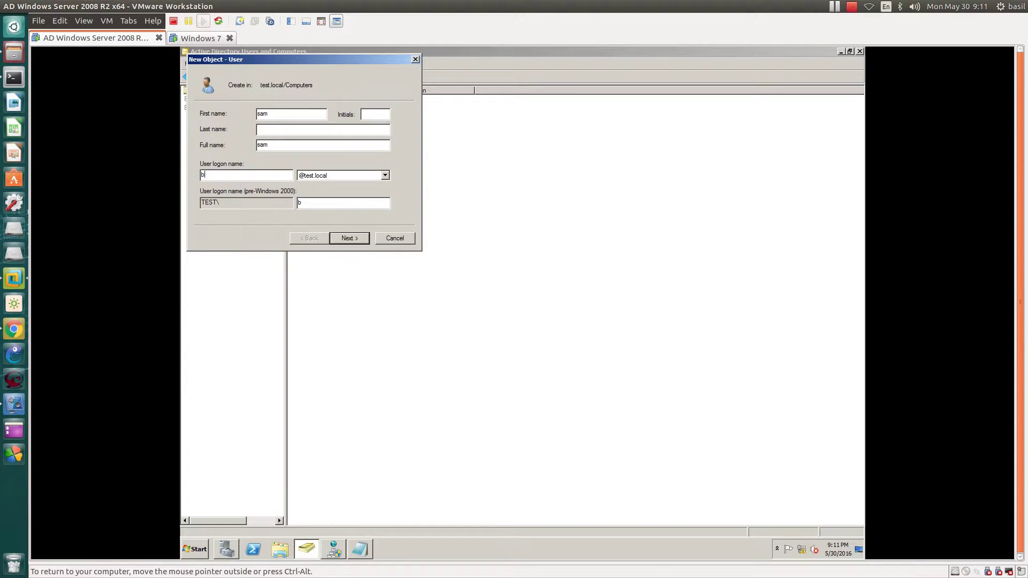
pyautogui.press('BackSpace')
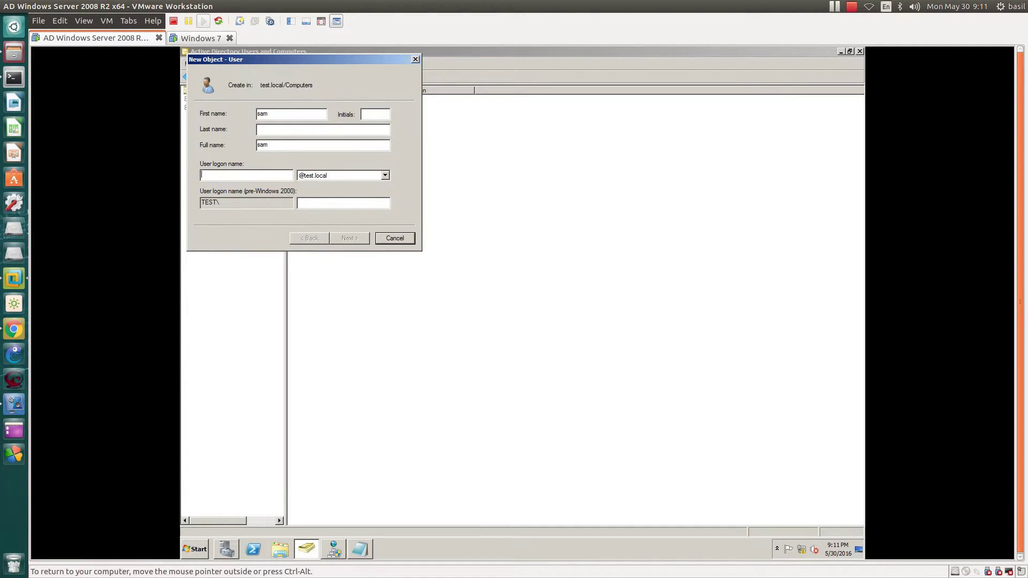
pyautogui.write('b')
pyautogui.press('BackSpace')
pyautogui.write('sam0011')
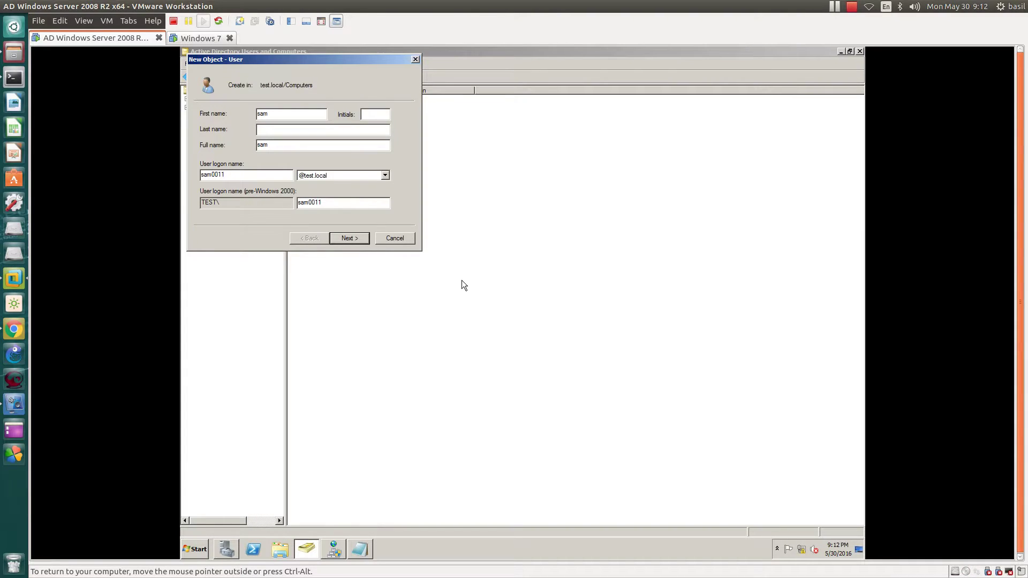
pyautogui.press('BackSpace')
pyautogui.press('BackSpace')
# Step: Advance to the password page and enter the new user's password and its confirmation
pyautogui.click(359, 238)
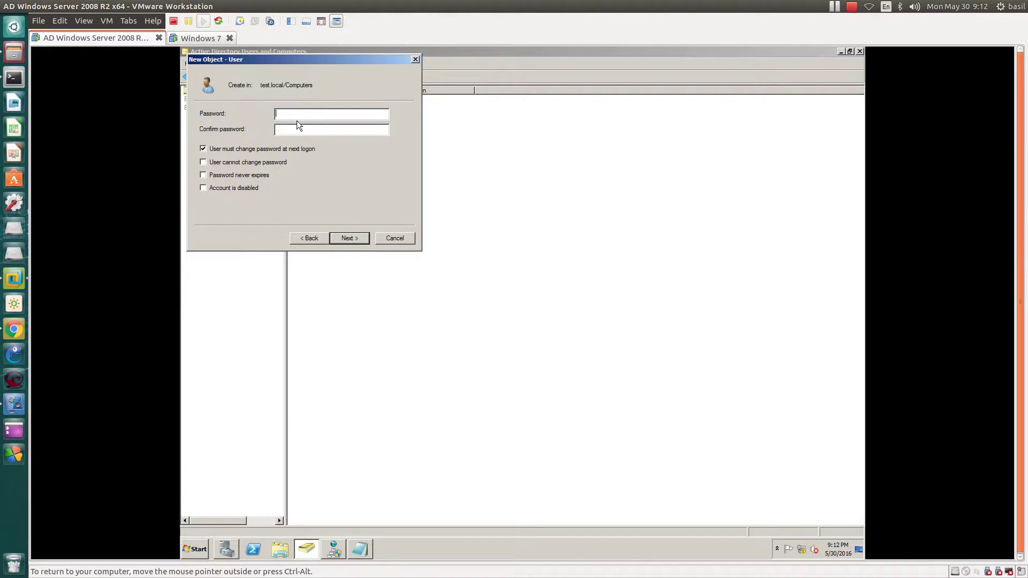
pyautogui.write('••••')
pyautogui.click(294, 130)
# Step: Switch over to the Windows 7 VM's logon screen
pyautogui.click(199, 36)
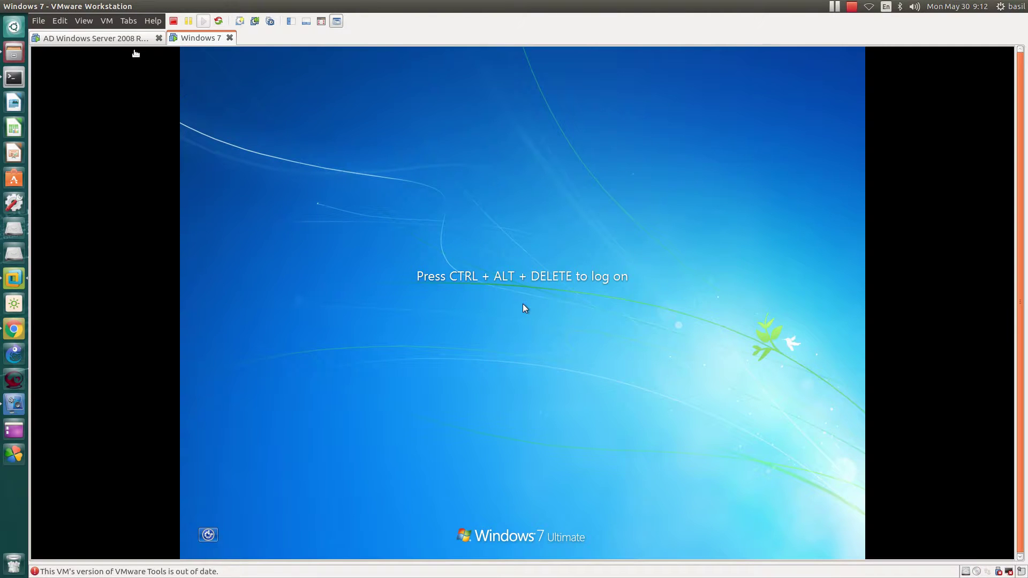
pyautogui.click(125, 39)
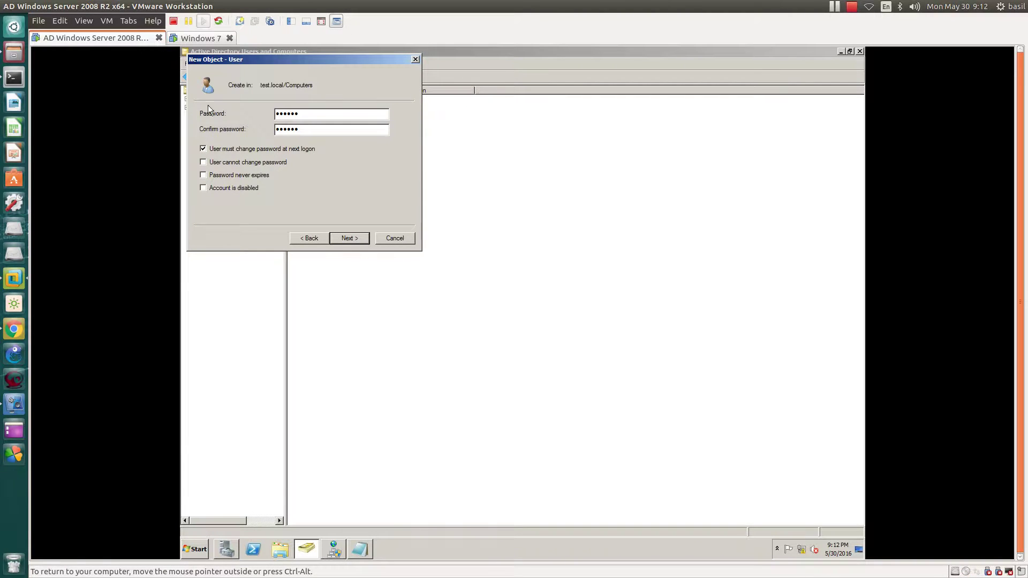
pyautogui.click(199, 38)
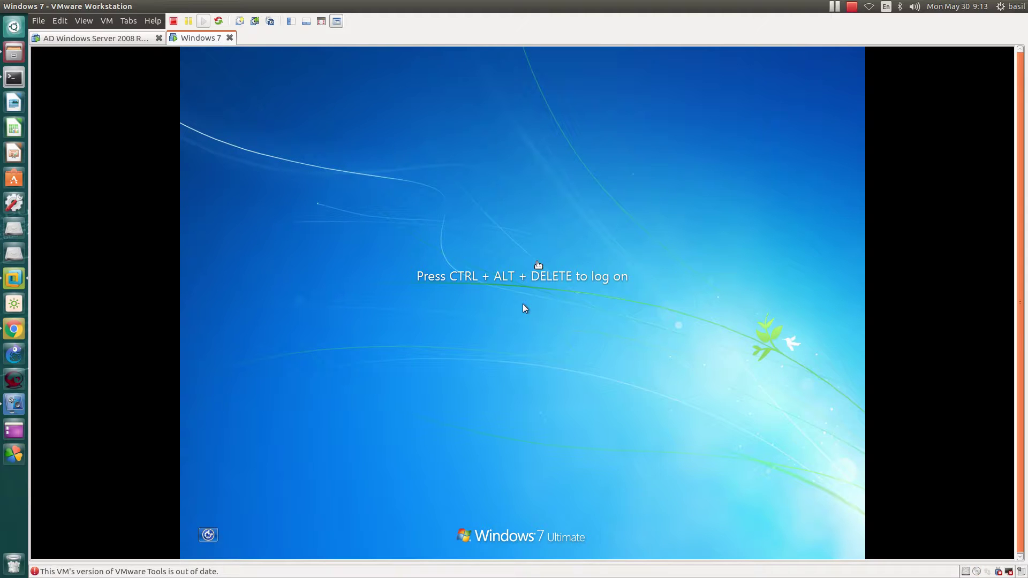
# Step: Back on the server VM, continue past the password options to the new user's summary page
pyautogui.click(105, 38)
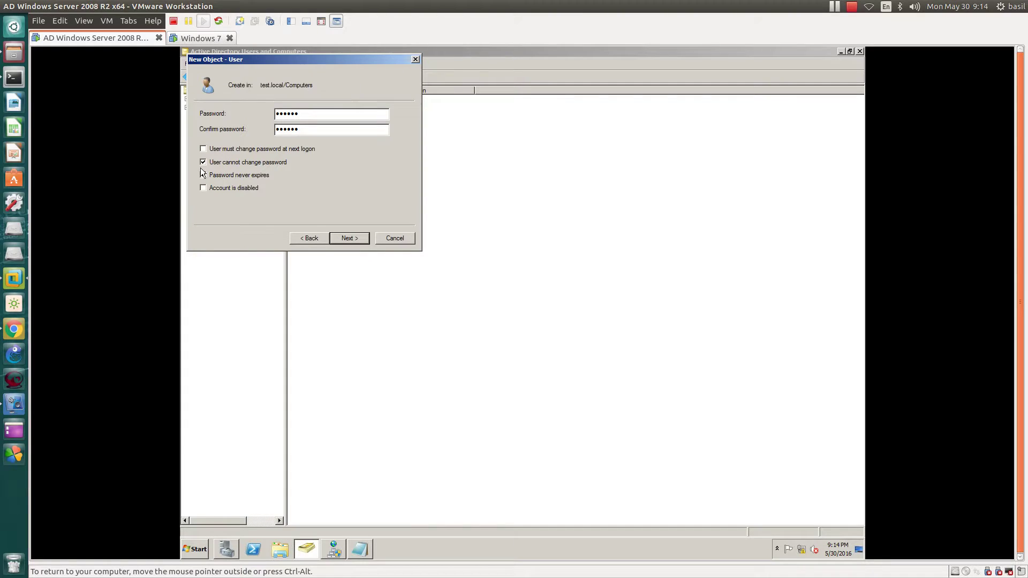
pyautogui.click(352, 239)
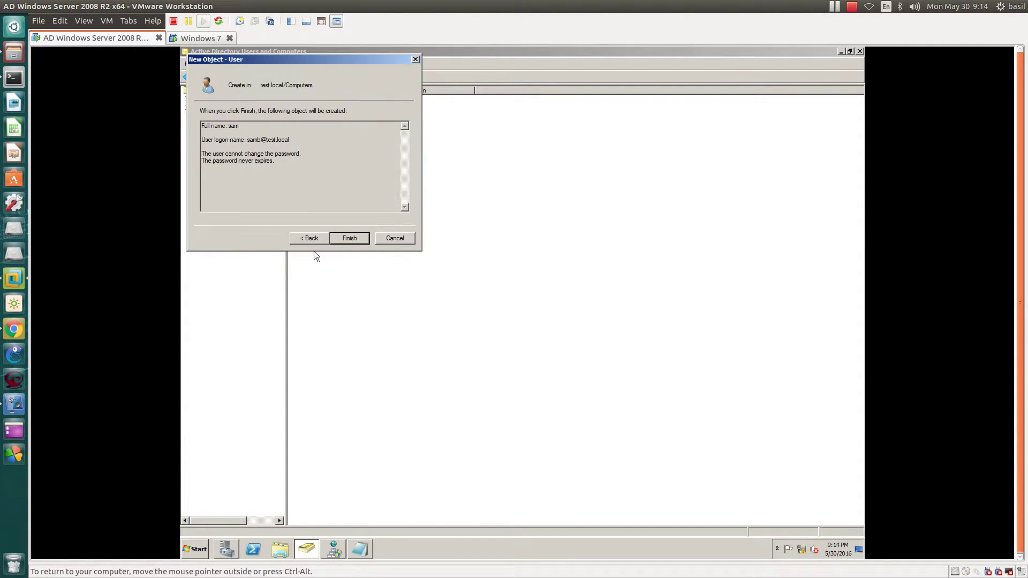
pyautogui.moveTo(204, 122); pyautogui.dragTo(300, 162)
pyautogui.click(363, 184)
# Step: Try to create the user, hit the password-policy error, and highlight the complexity task in the notes
pyautogui.click(345, 238)
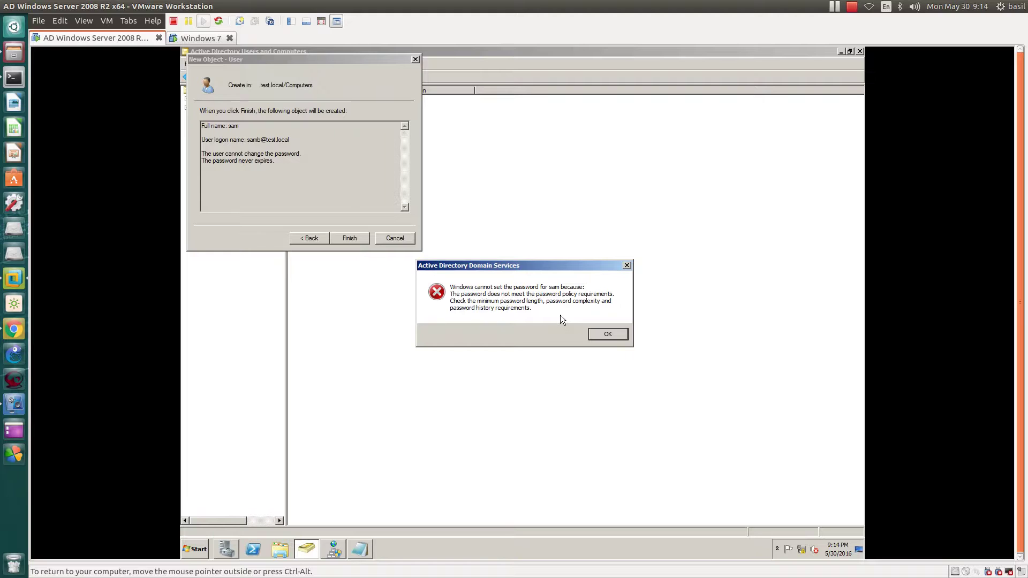
pyautogui.moveTo(486, 265); pyautogui.dragTo(468, 155)
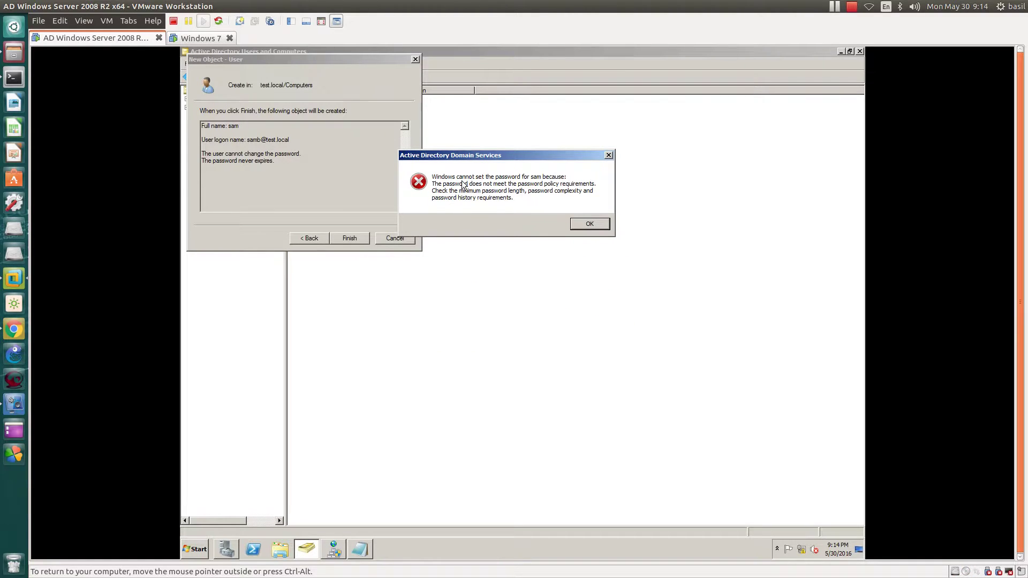
pyautogui.click(358, 547)
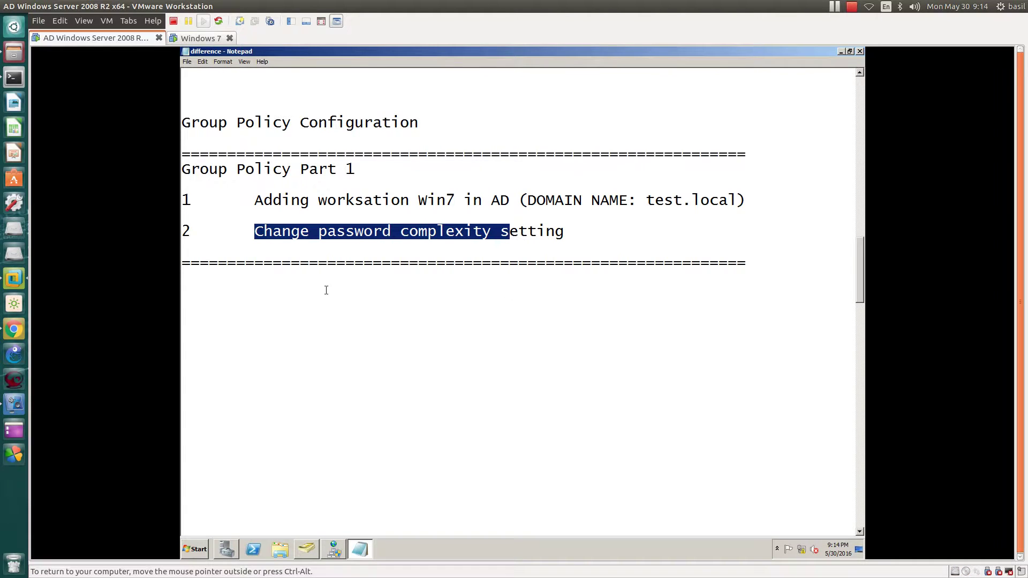
pyautogui.click(279, 232)
pyautogui.moveTo(273, 233); pyautogui.dragTo(547, 236)
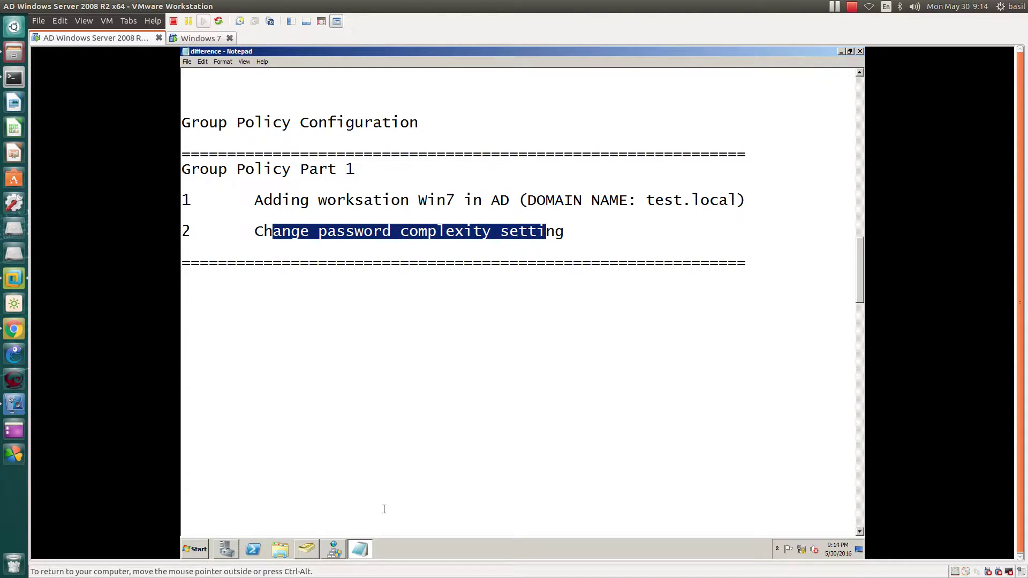
pyautogui.click(364, 556)
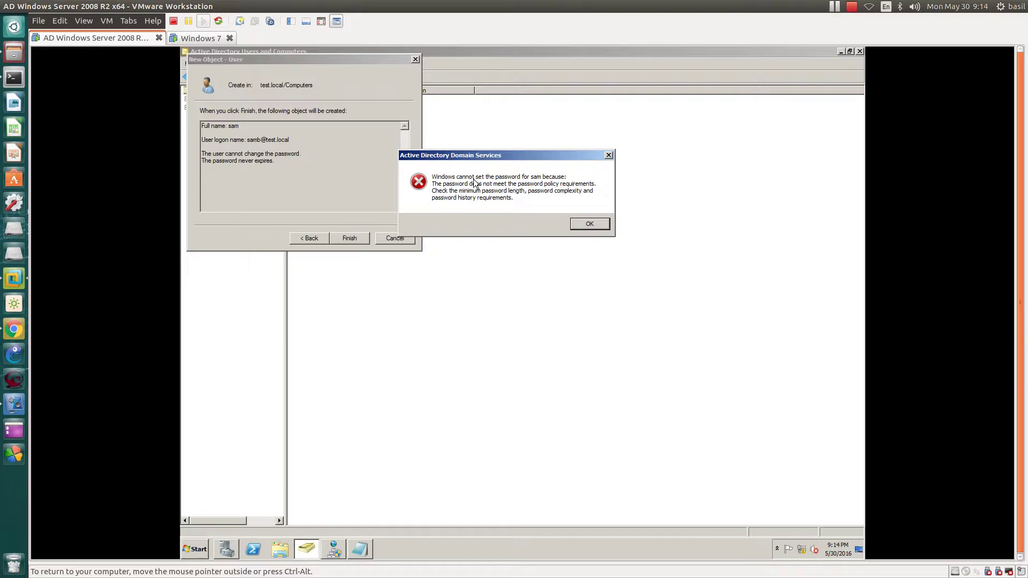
# Step: Dismiss the error, launch Group Policy Management maximized, and cancel the pending new user in ADUC
pyautogui.click(589, 224)
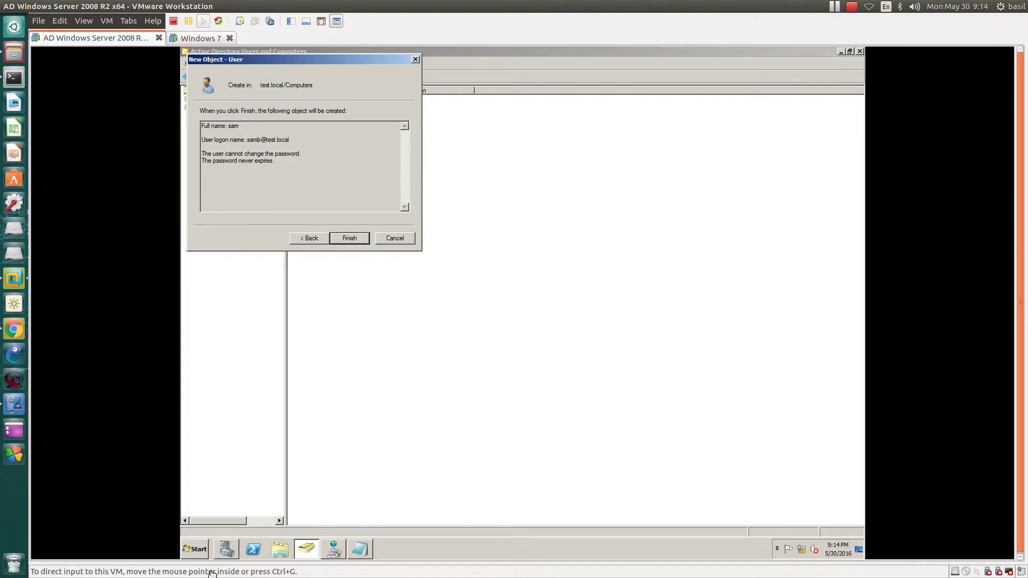
pyautogui.click(197, 550)
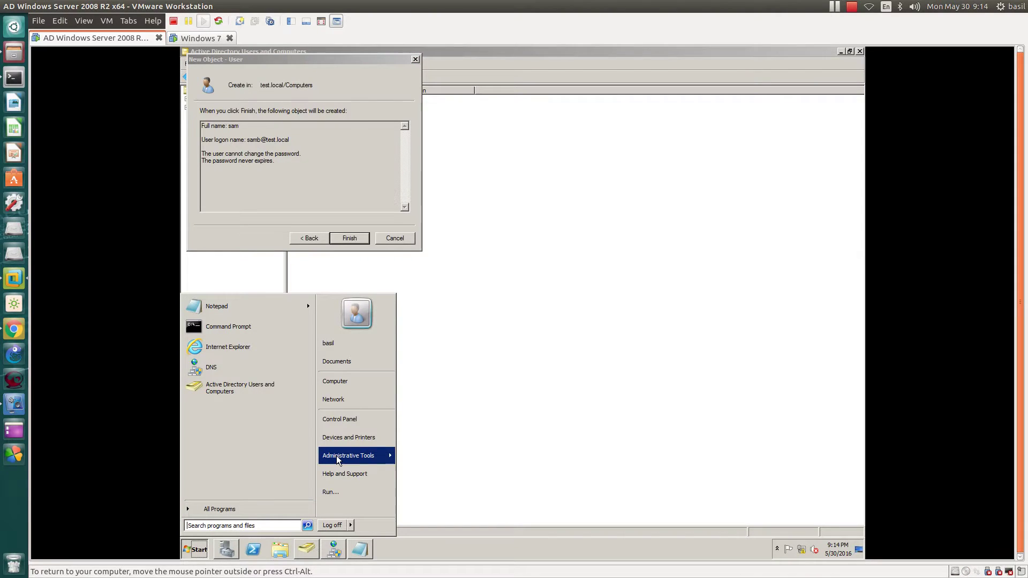
pyautogui.moveTo(337, 454)
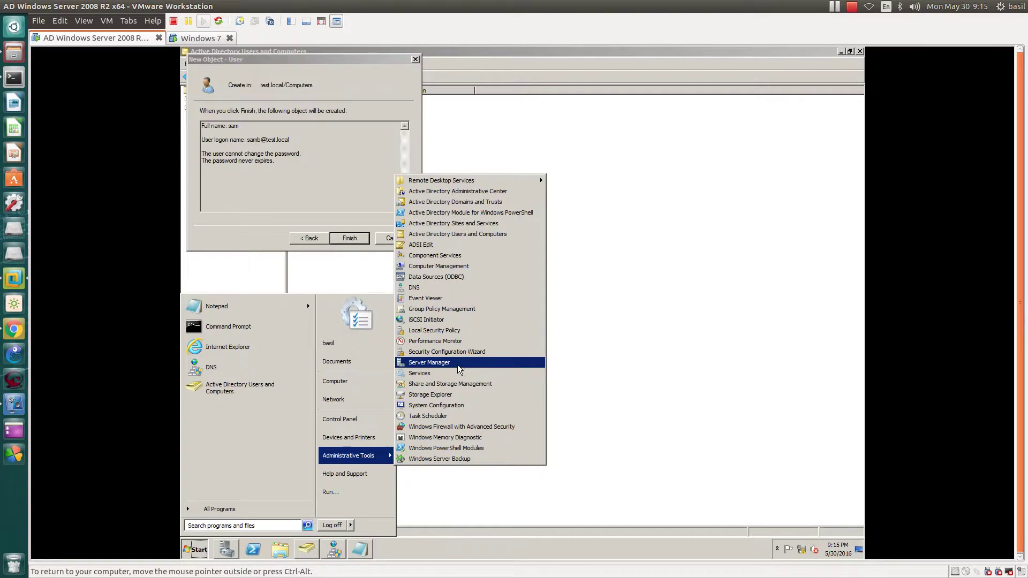
pyautogui.click(445, 309)
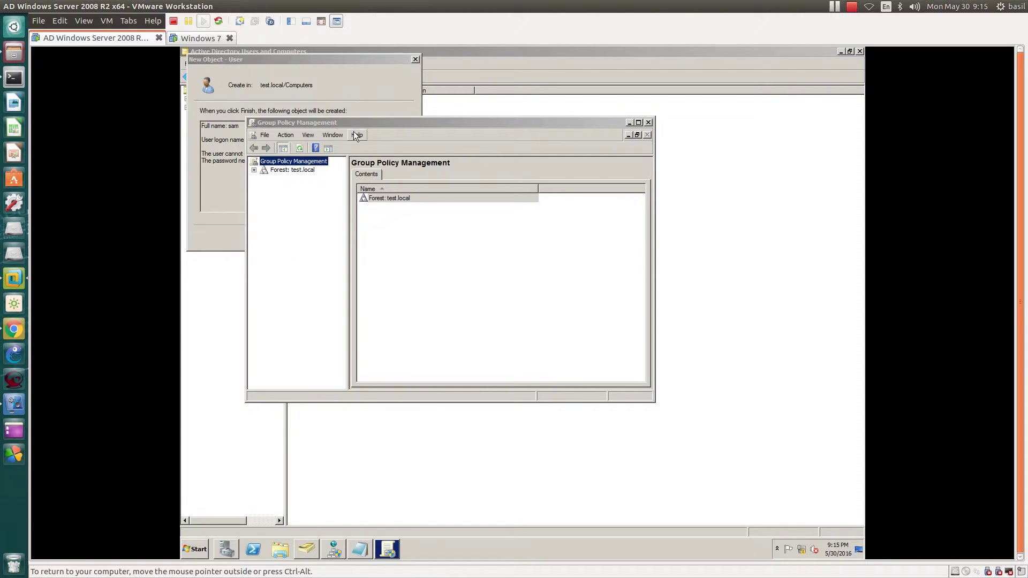
pyautogui.doubleClick(358, 122)
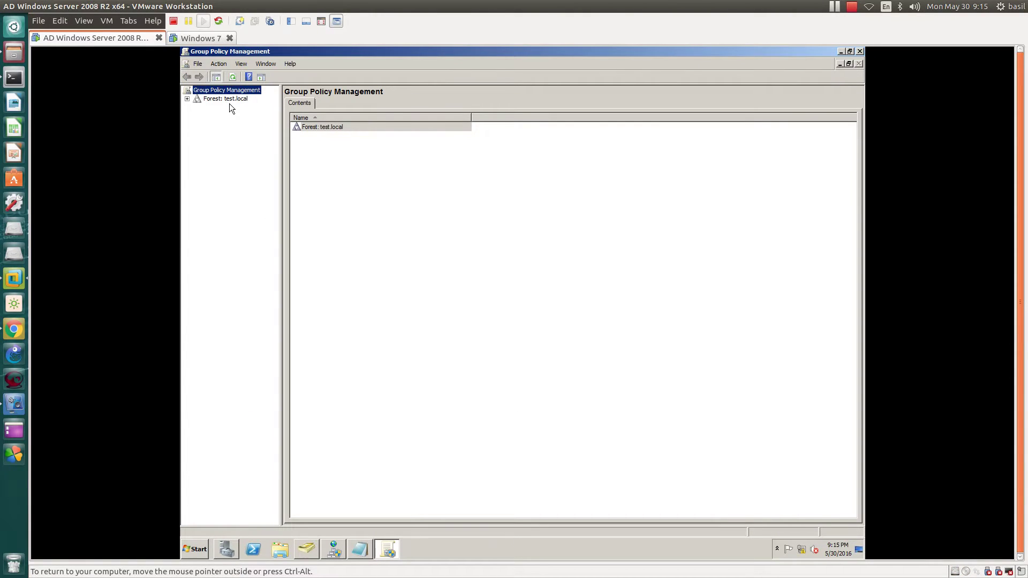
pyautogui.click(306, 548)
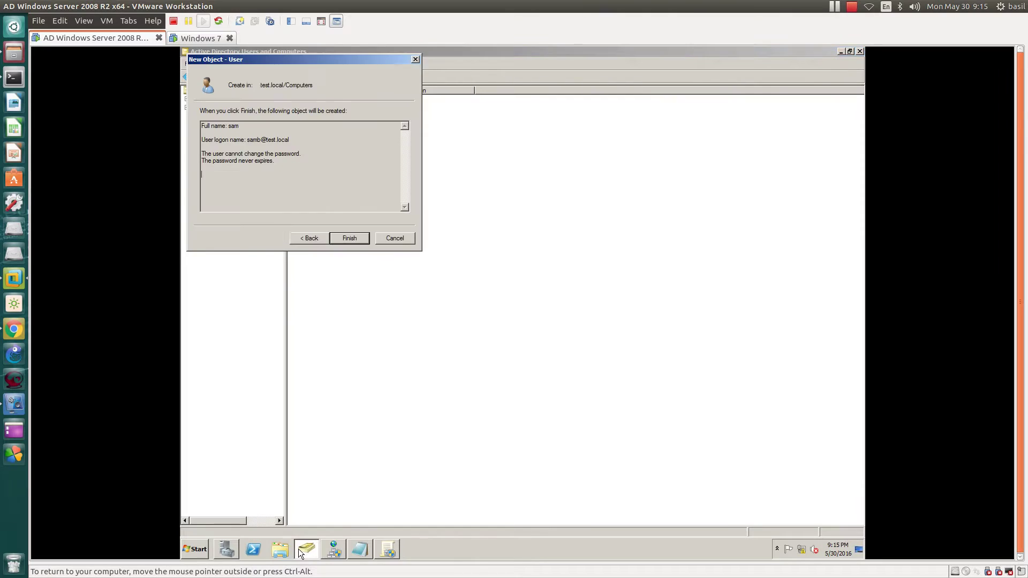
pyautogui.click(405, 237)
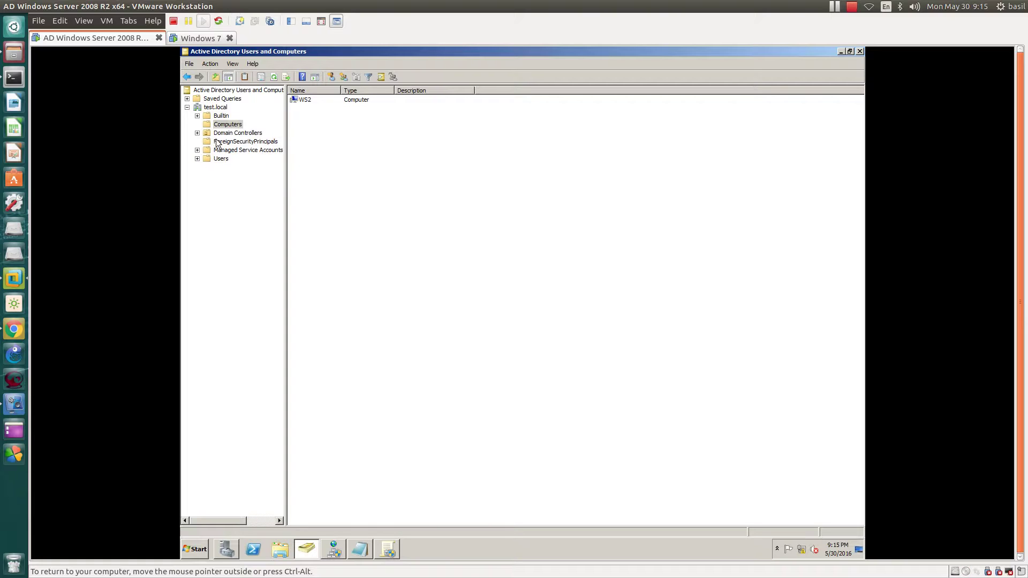
# Step: Create a new organizational unit named 'HR' directly under the test.local domain
pyautogui.click(300, 100)
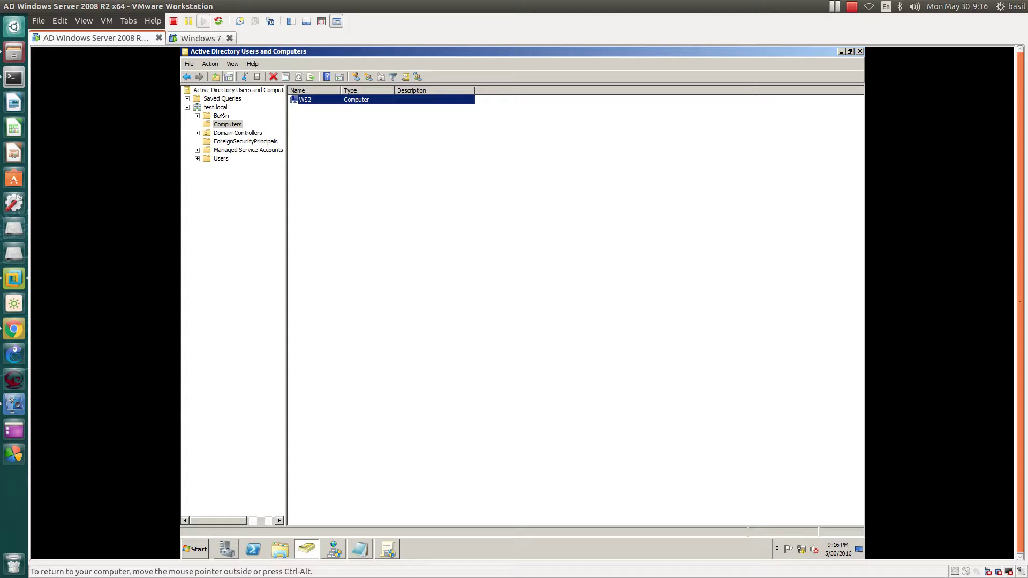
pyautogui.click(220, 109)
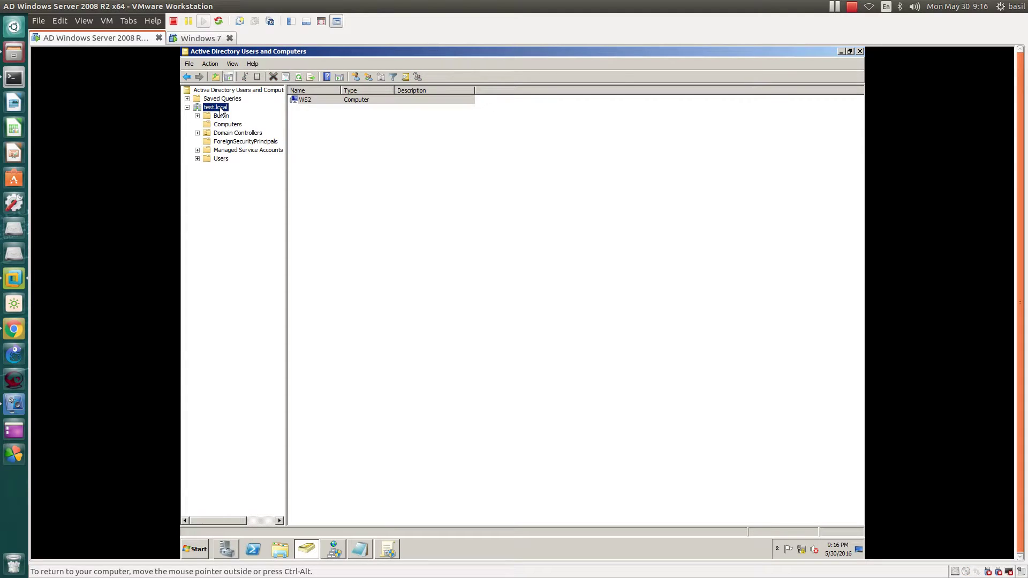
pyautogui.rightClick(220, 107)
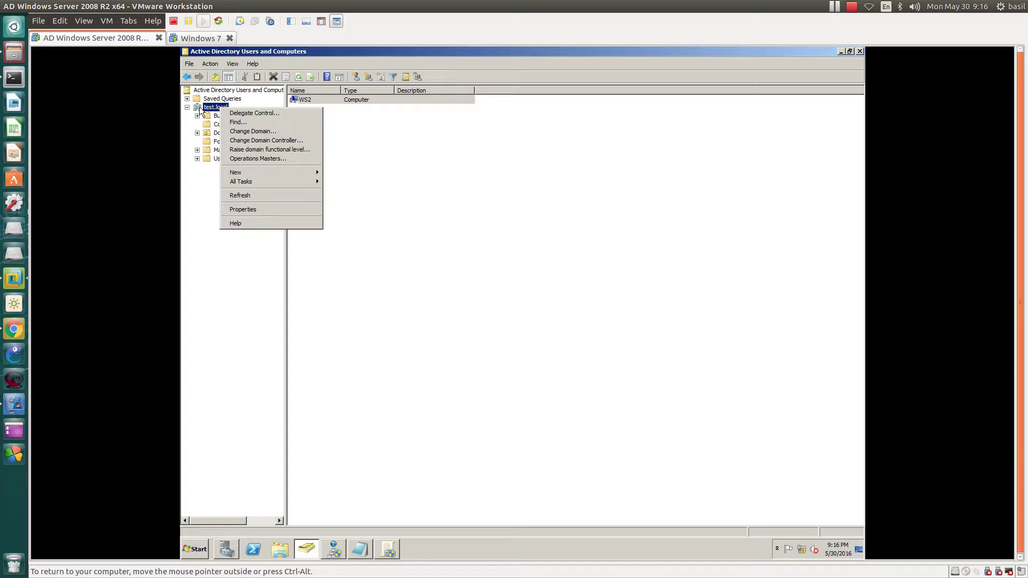
pyautogui.moveTo(245, 174)
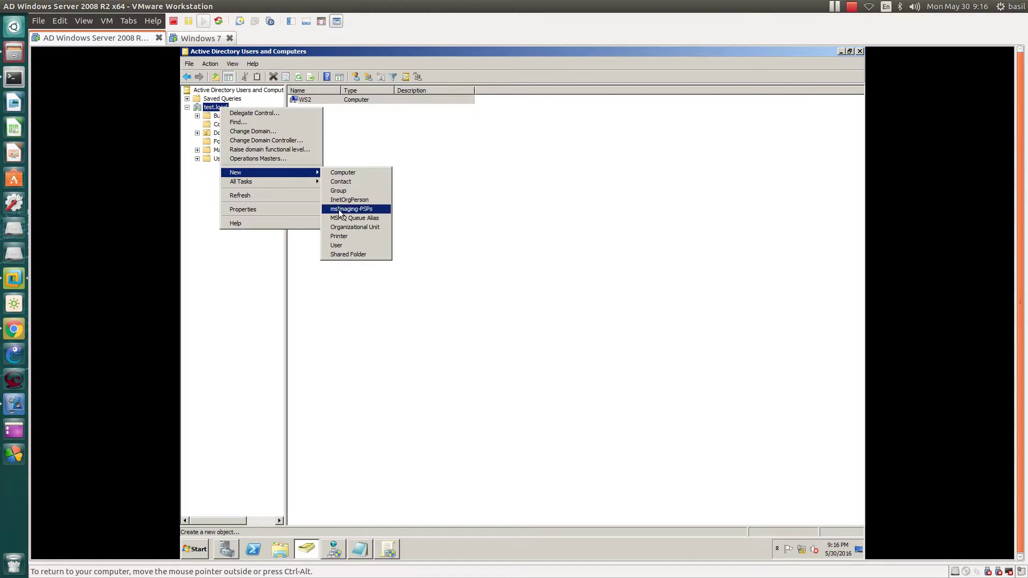
pyautogui.click(350, 228)
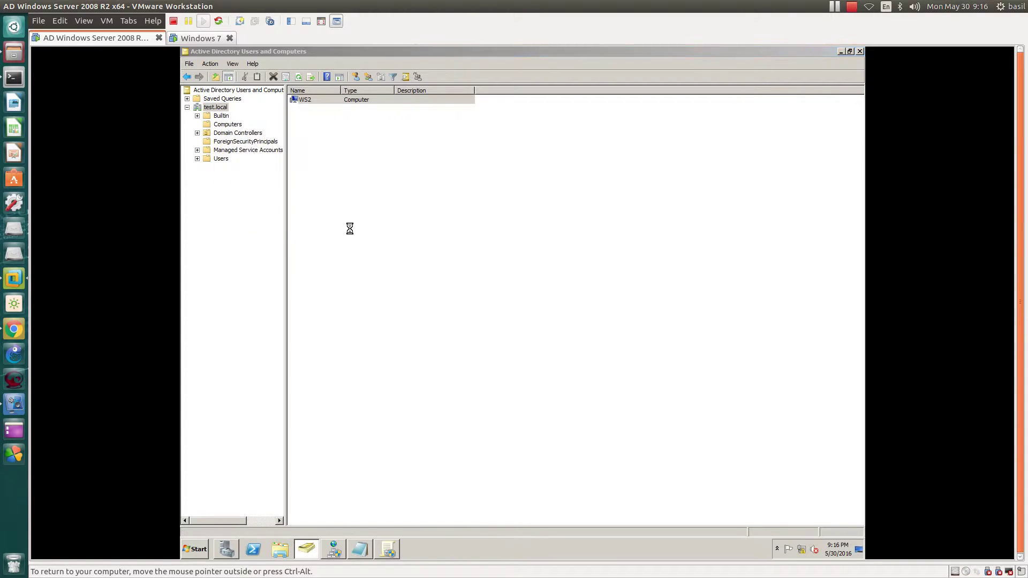
pyautogui.write('HR')
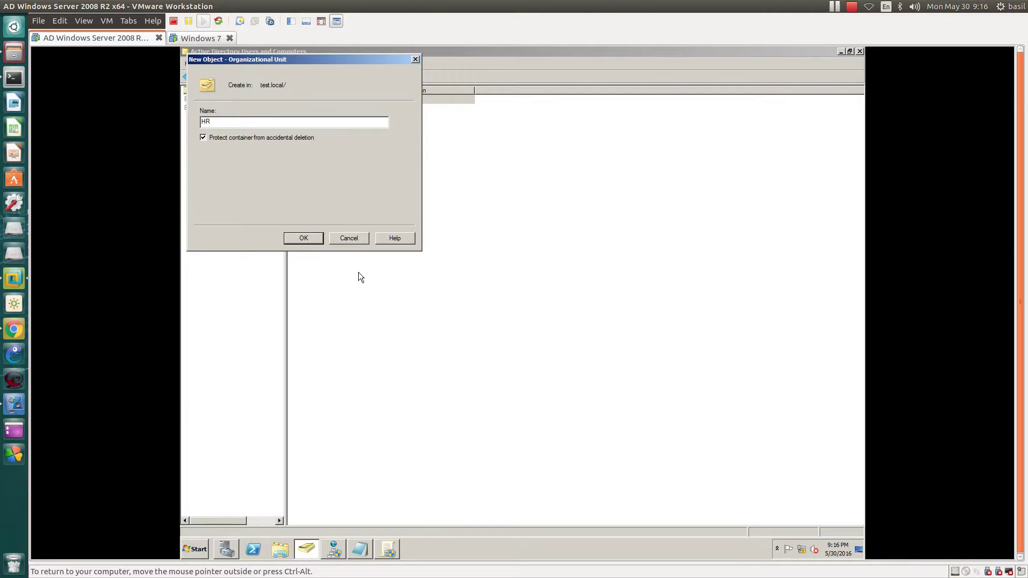
pyautogui.click(304, 238)
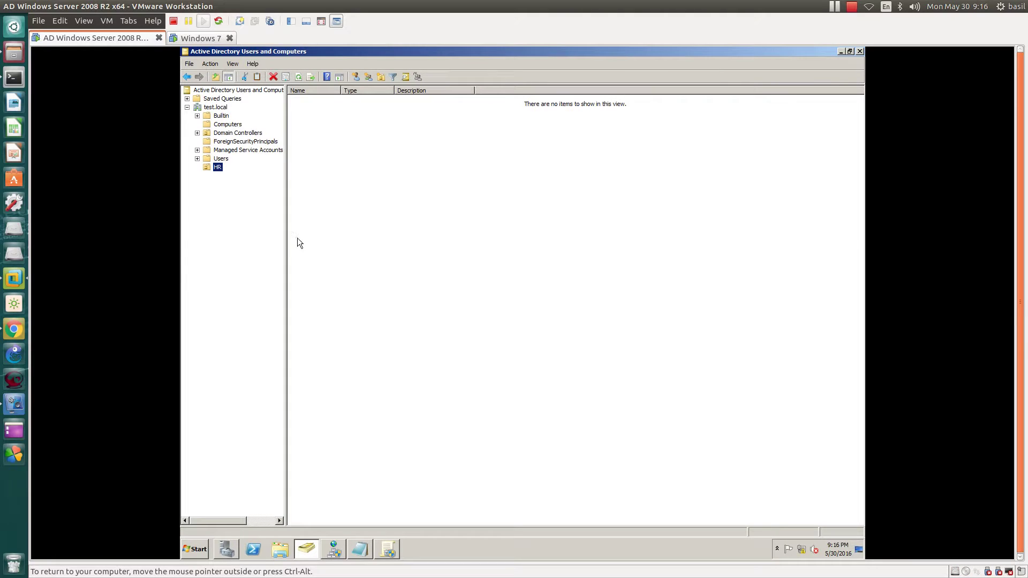
# Step: Move WS2 from Computers into the HR OU, then verify Computers is empty and HR holds WS2
pyautogui.click(224, 127)
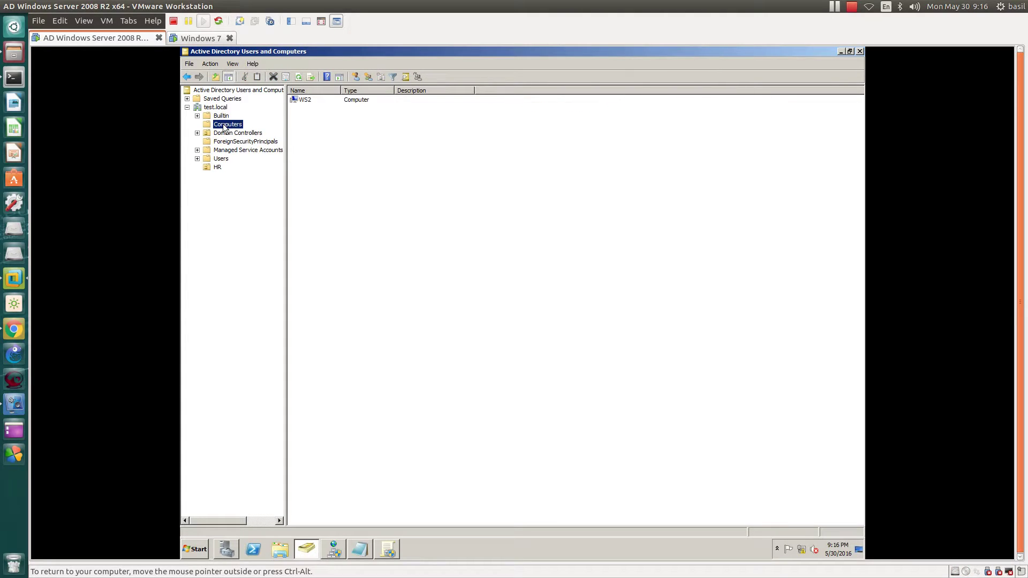
pyautogui.rightClick(308, 101)
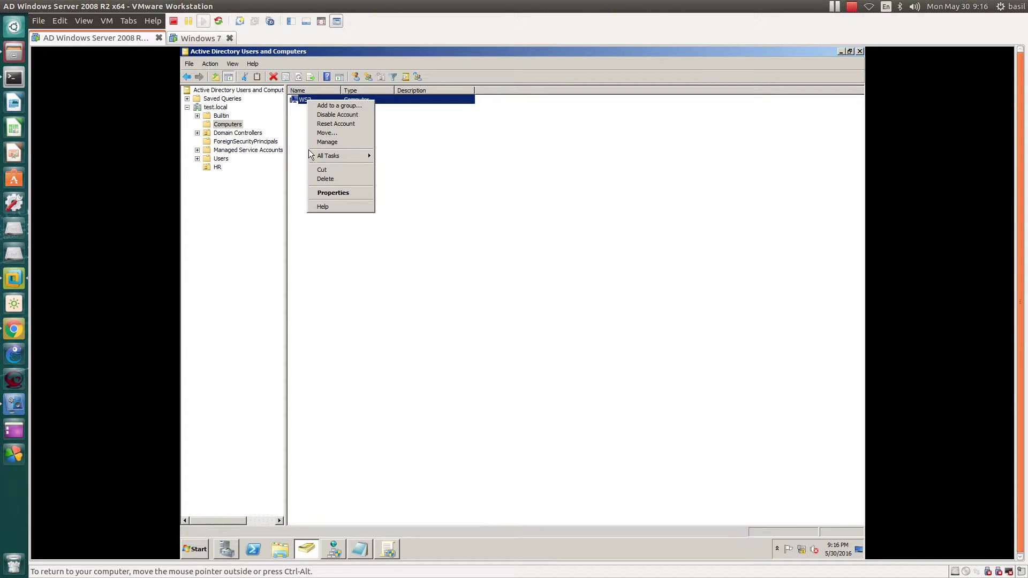
pyautogui.click(335, 132)
pyautogui.click(264, 162)
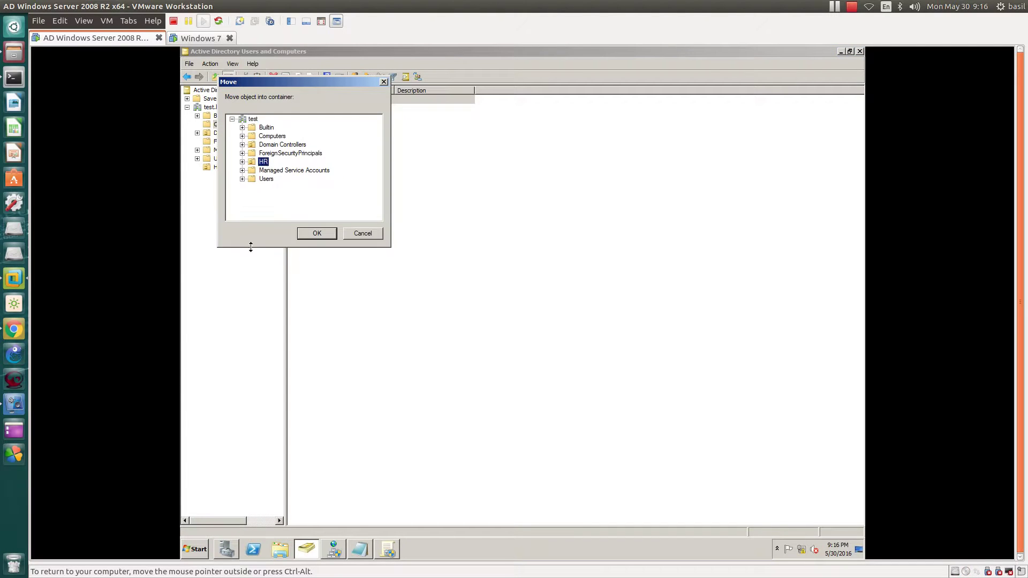
pyautogui.click(317, 234)
pyautogui.click(225, 125)
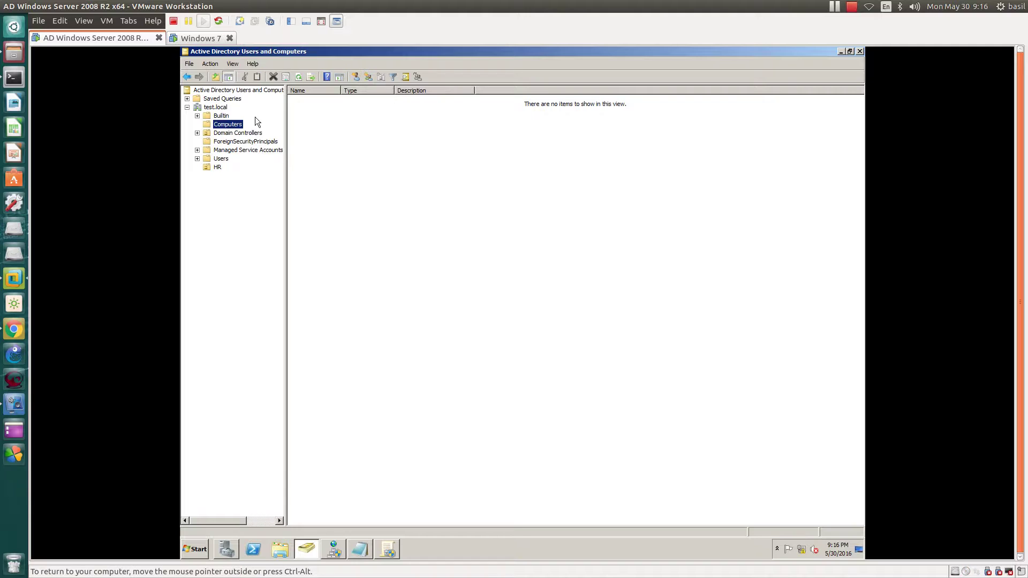
pyautogui.click(219, 166)
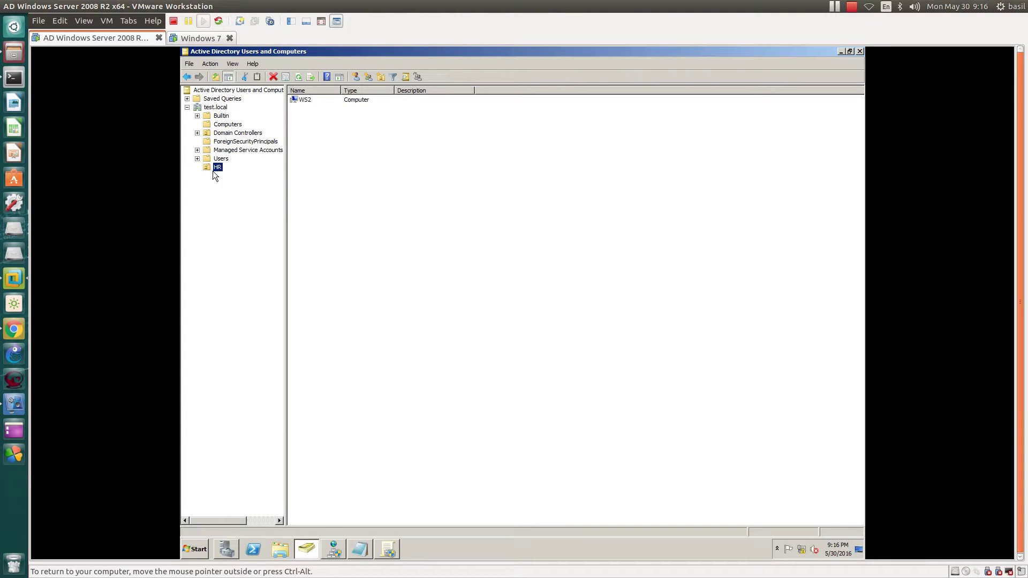
# Step: Add a 'Sales' organizational unit under test.local next to HR
pyautogui.rightClick(216, 108)
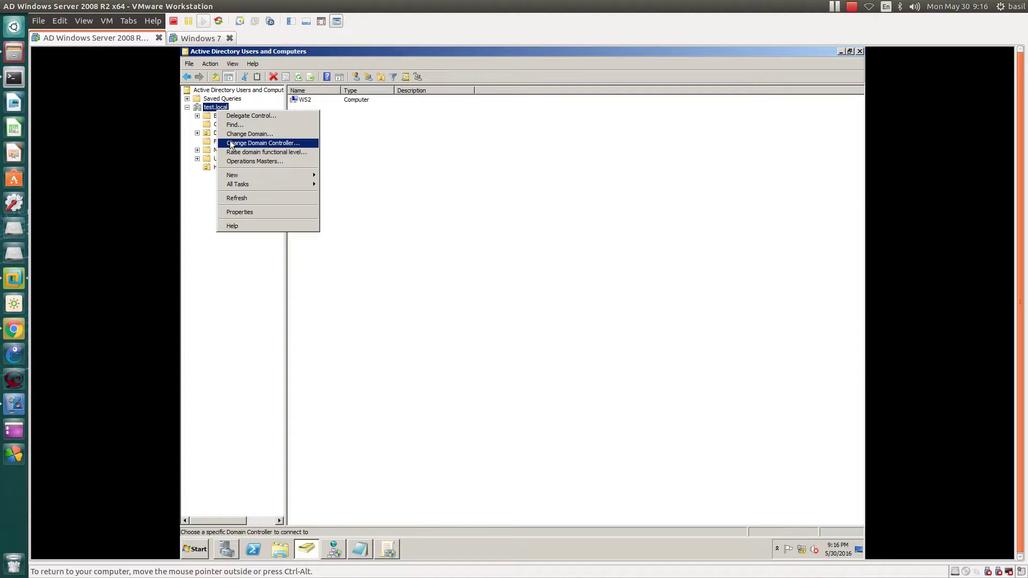
pyautogui.moveTo(301, 177)
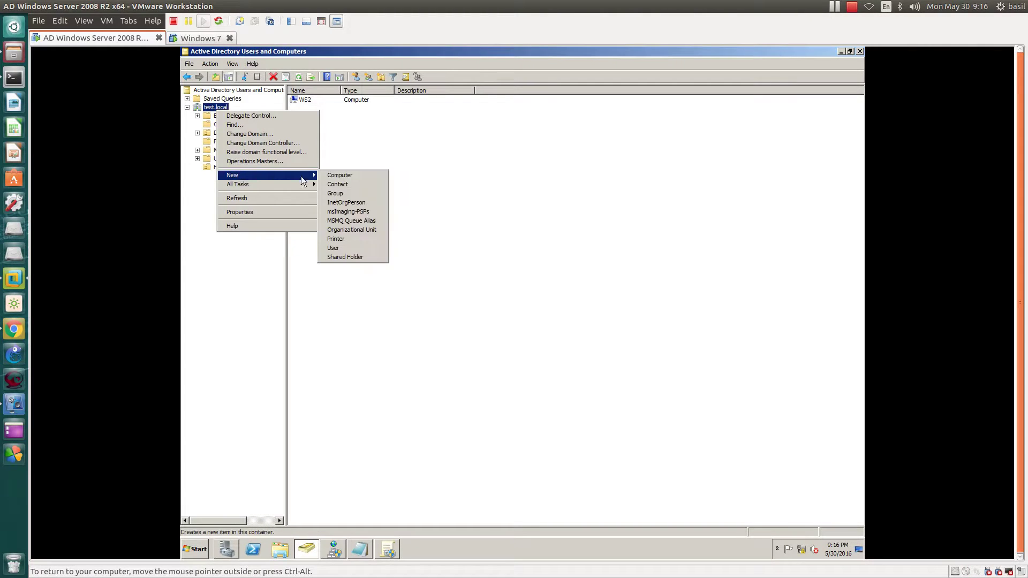
pyautogui.click(352, 230)
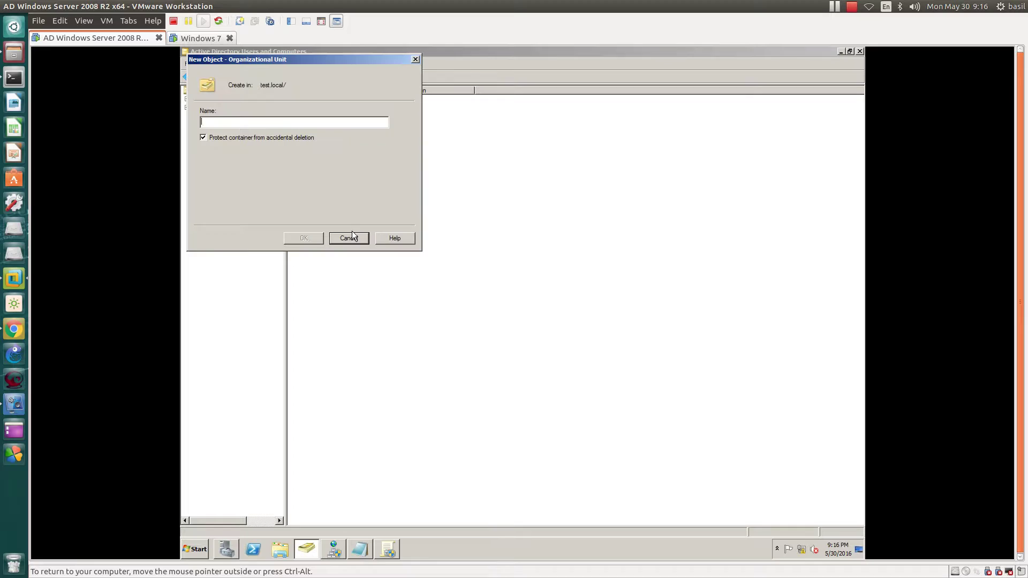
pyautogui.write('Sales')
pyautogui.click(301, 237)
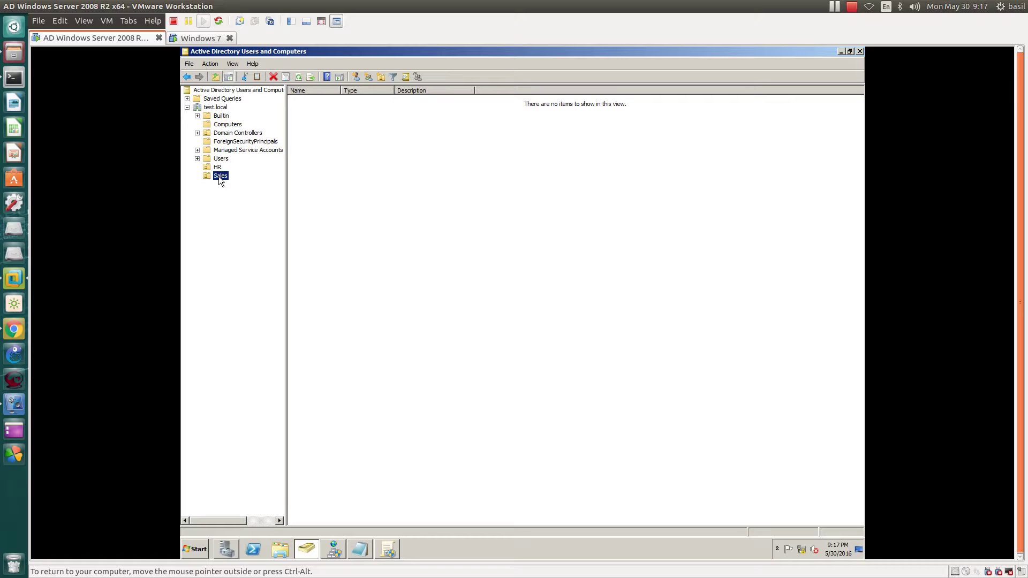
pyautogui.click(237, 125)
pyautogui.moveTo(300, 101); pyautogui.dragTo(340, 506)
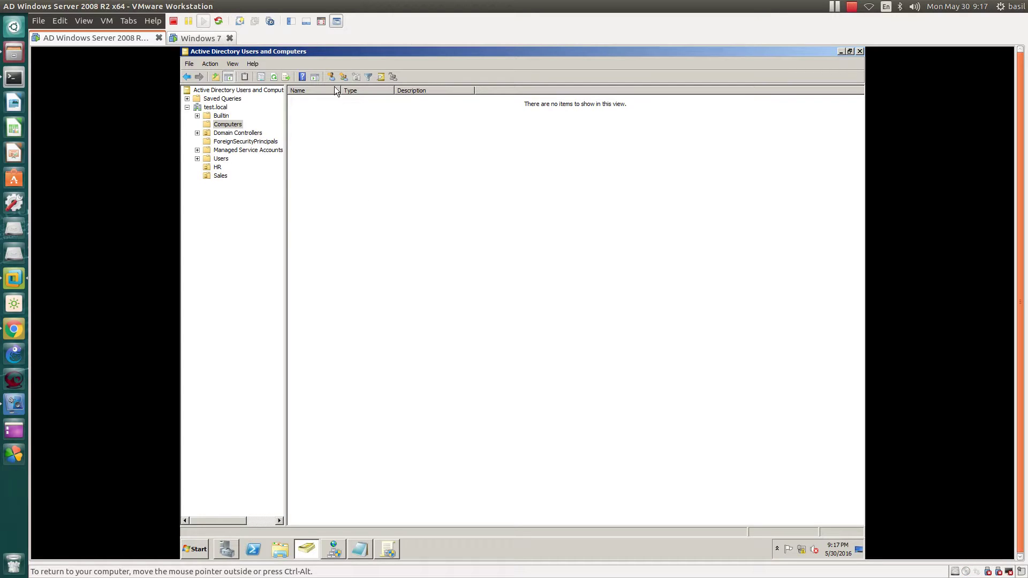
pyautogui.moveTo(325, 108); pyautogui.dragTo(502, 523)
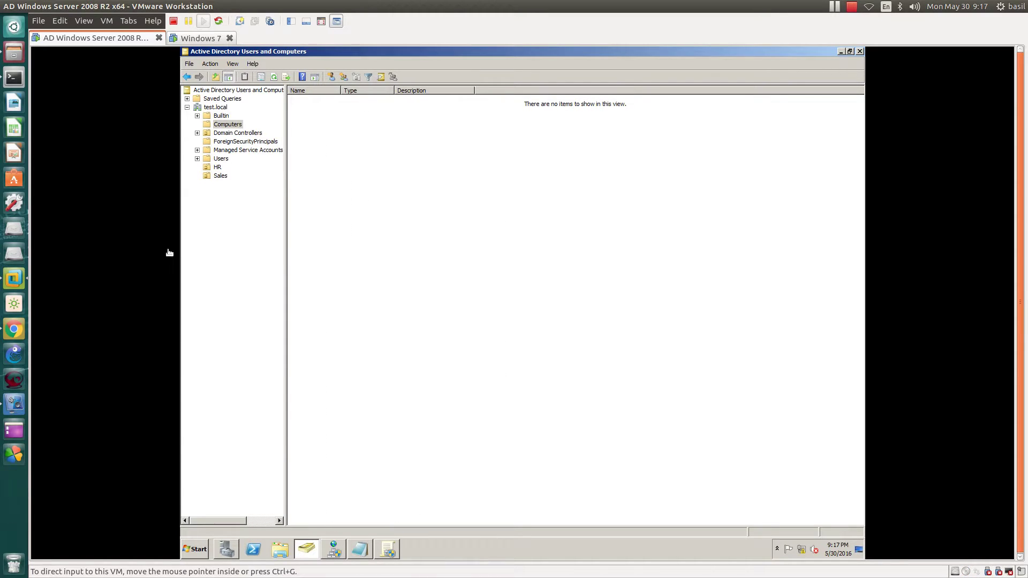
pyautogui.click(217, 168)
pyautogui.click(219, 177)
pyautogui.click(215, 167)
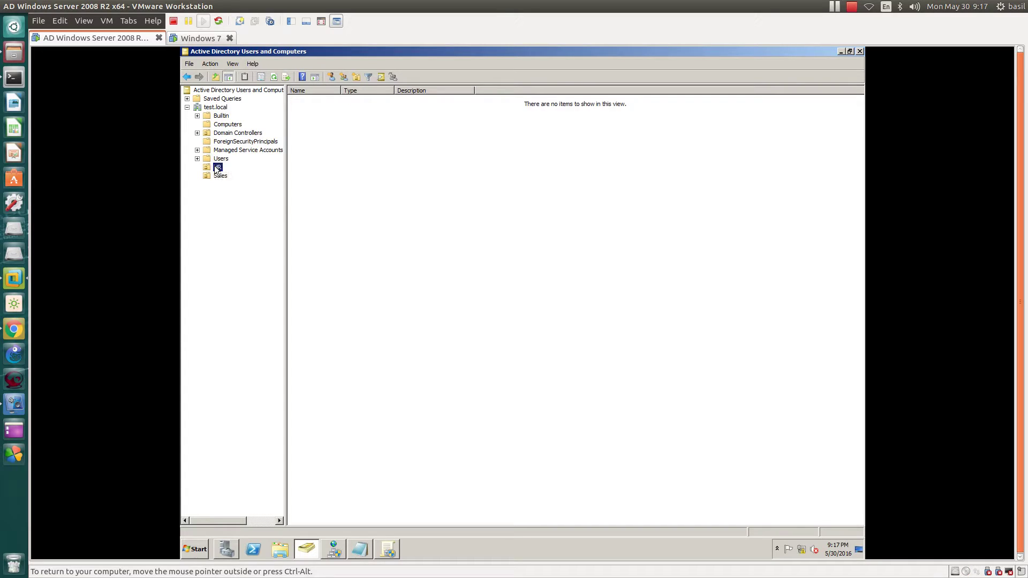
pyautogui.click(301, 99)
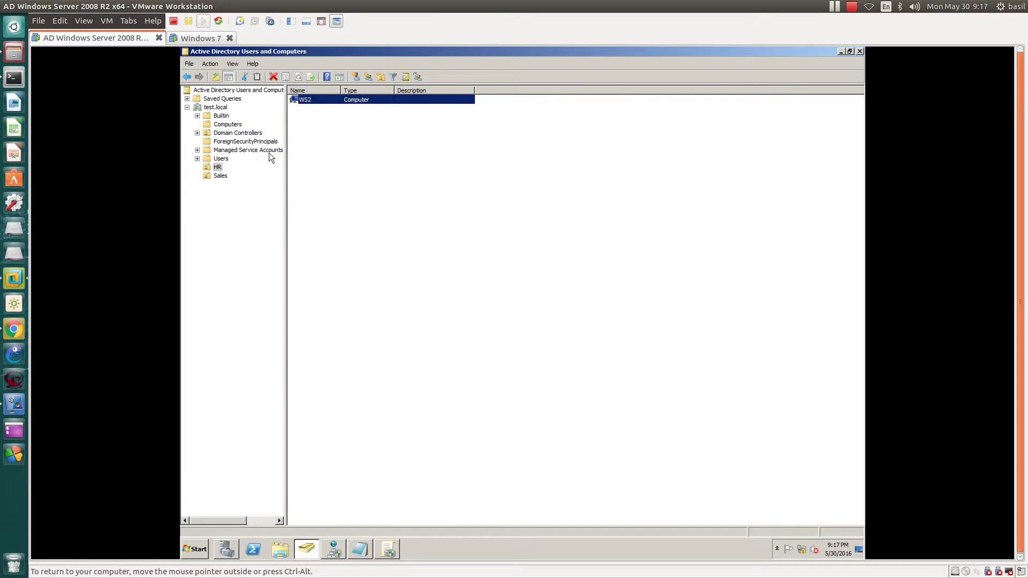
pyautogui.click(218, 176)
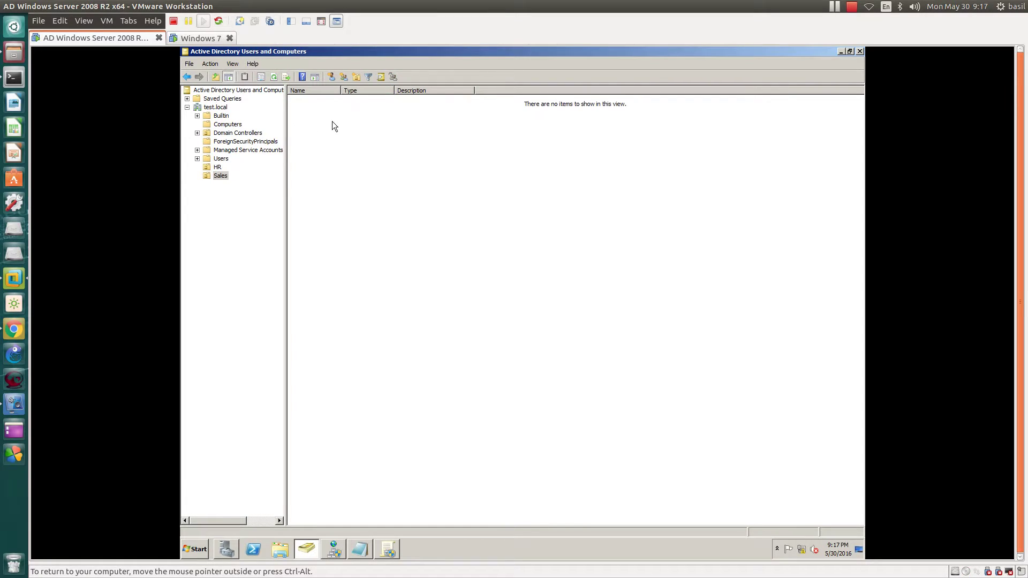
pyautogui.click(217, 168)
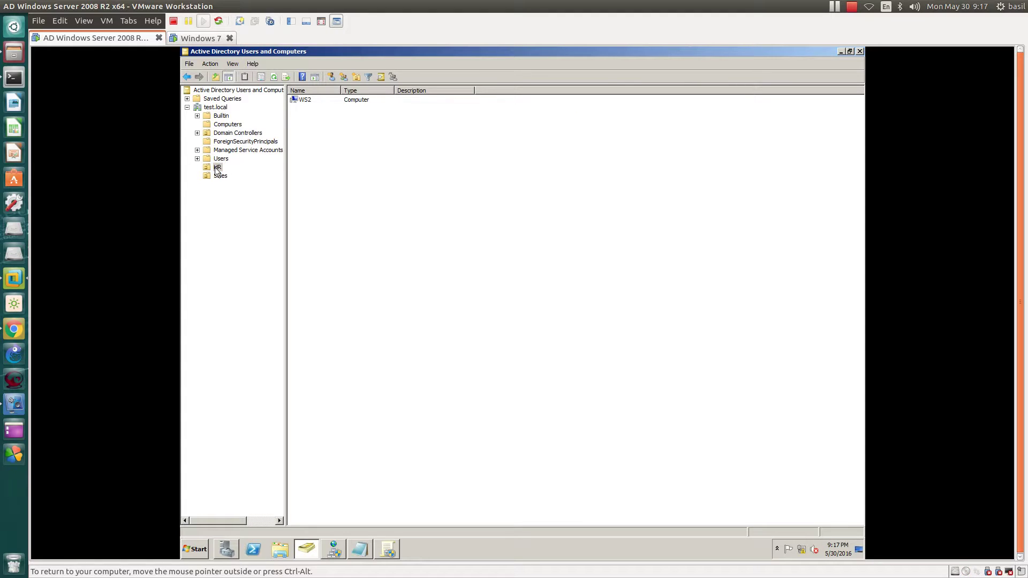
pyautogui.click(210, 168)
pyautogui.click(220, 176)
pyautogui.click(217, 167)
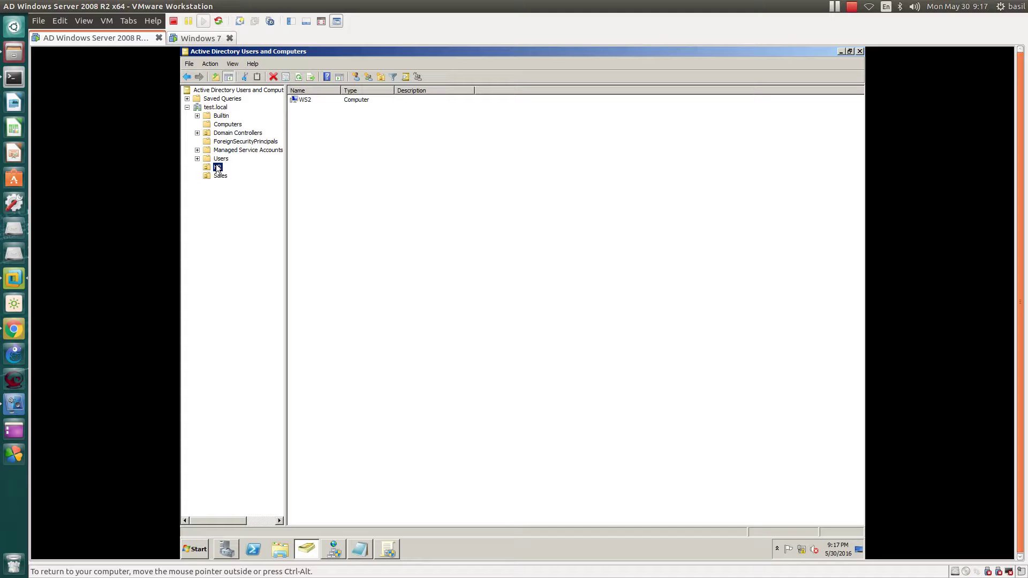
pyautogui.click(219, 175)
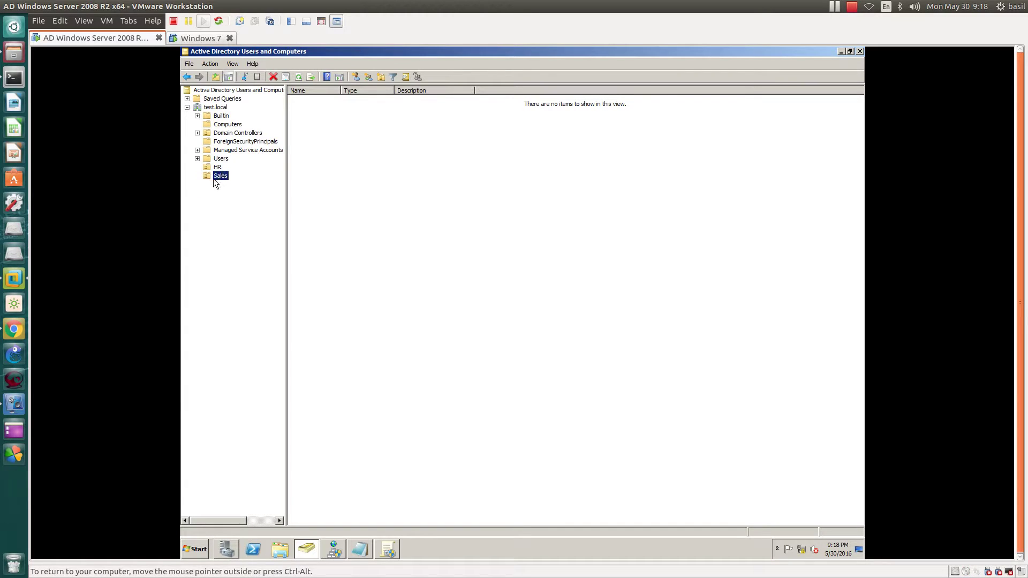
pyautogui.click(214, 166)
pyautogui.click(212, 176)
pyautogui.click(217, 167)
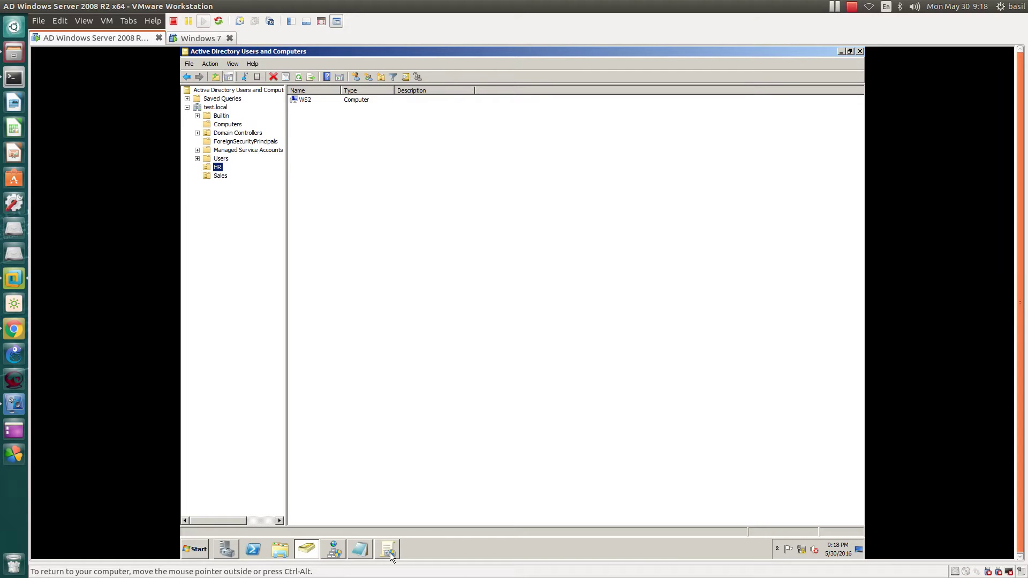
# Step: Browse the Sales and HR OUs, then display test.local's containers and OUs
pyautogui.click(359, 549)
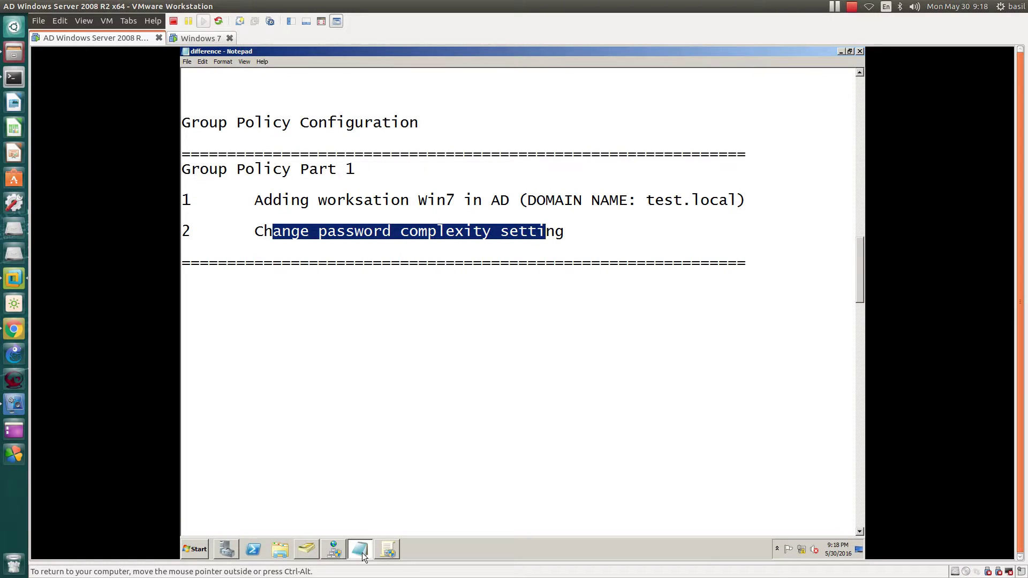
pyautogui.click(362, 553)
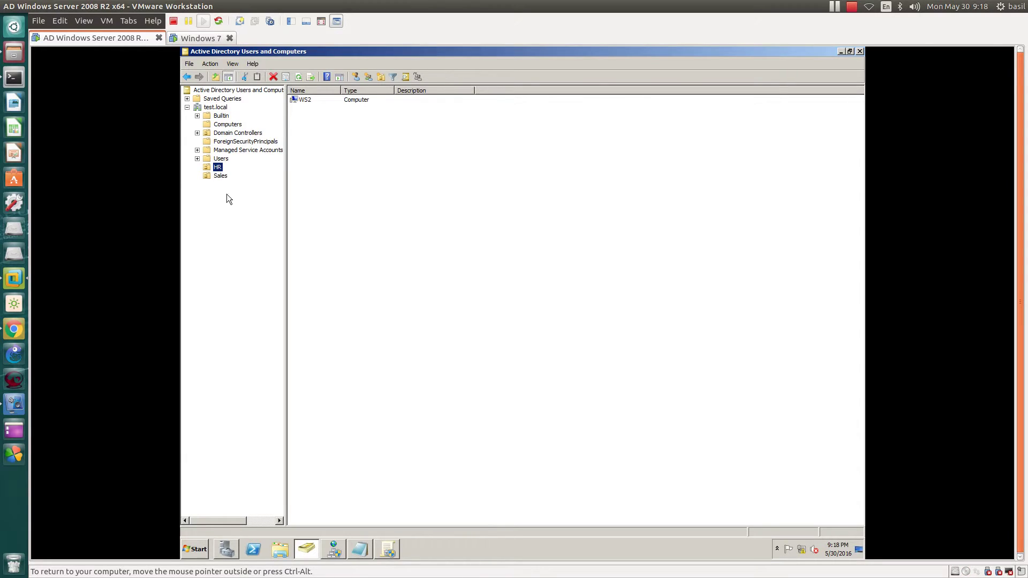
pyautogui.click(219, 176)
pyautogui.click(218, 168)
pyautogui.click(216, 109)
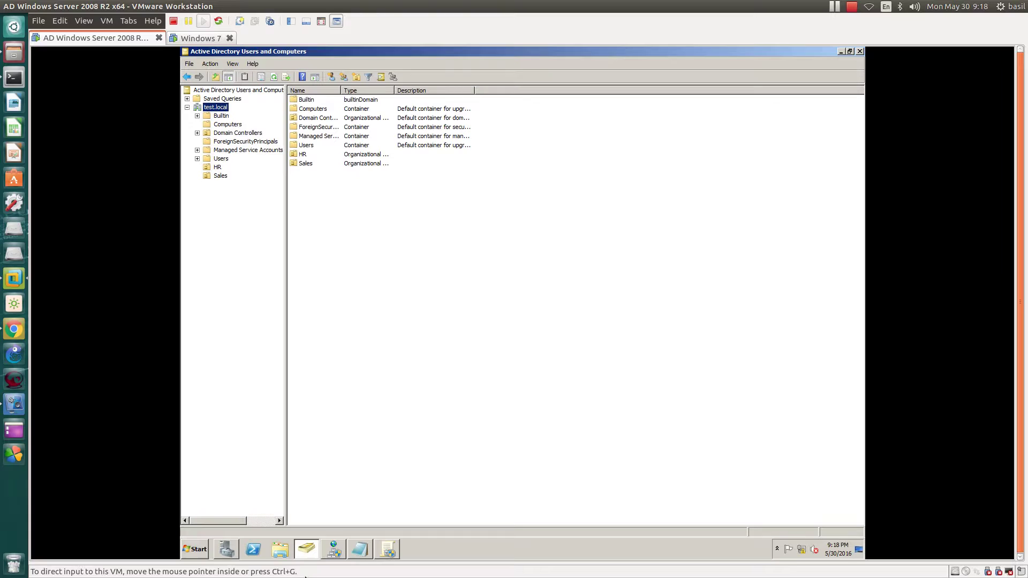
# Step: Bring up Server Manager from the taskbar and close it again
pyautogui.click(197, 550)
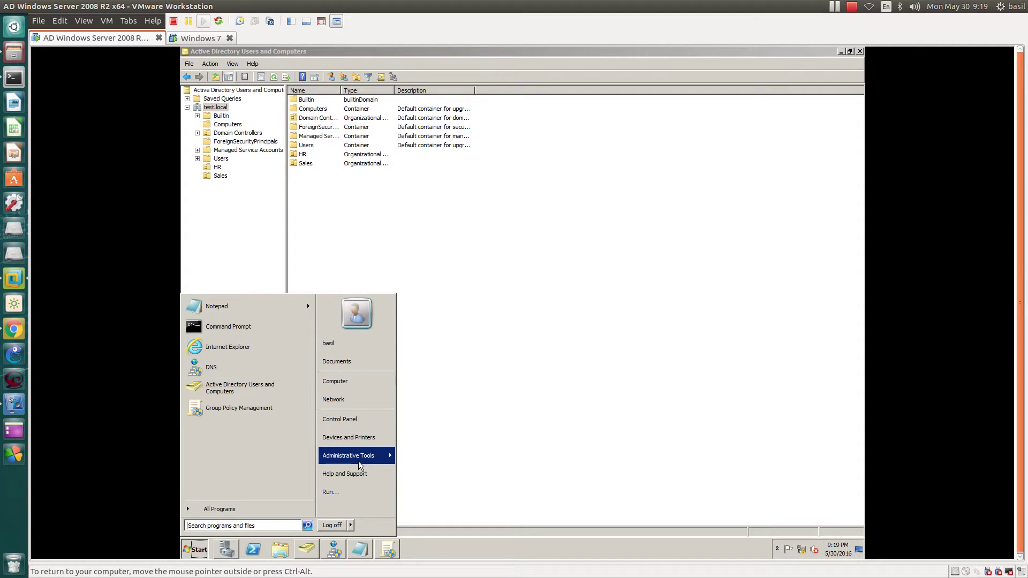
pyautogui.moveTo(358, 459)
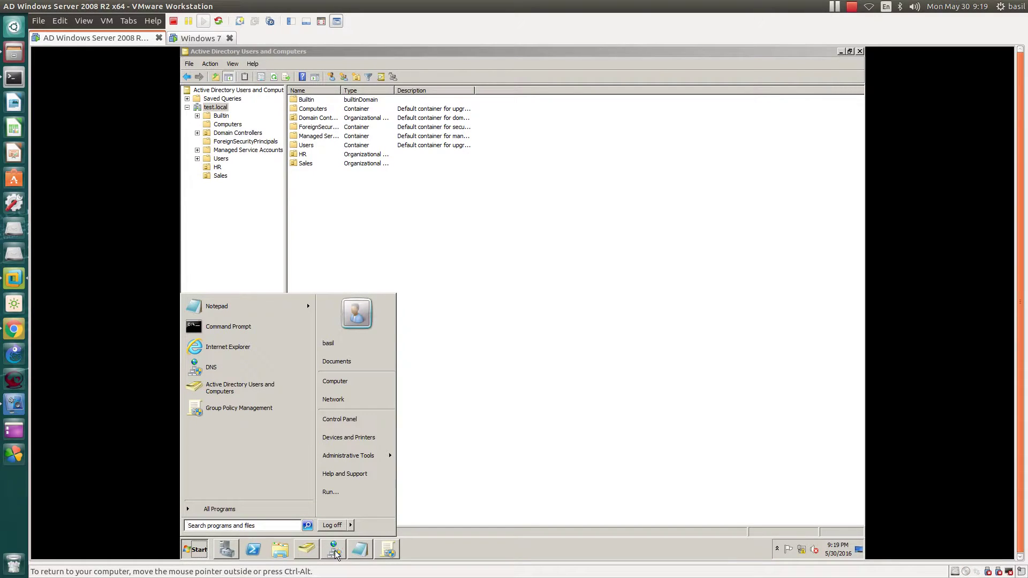
pyautogui.click(227, 549)
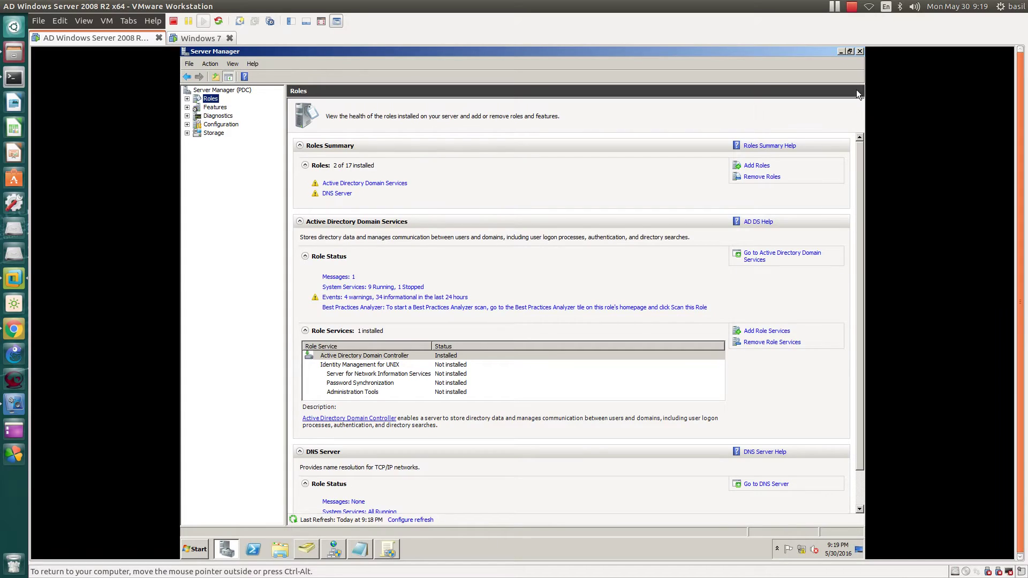
pyautogui.click(859, 51)
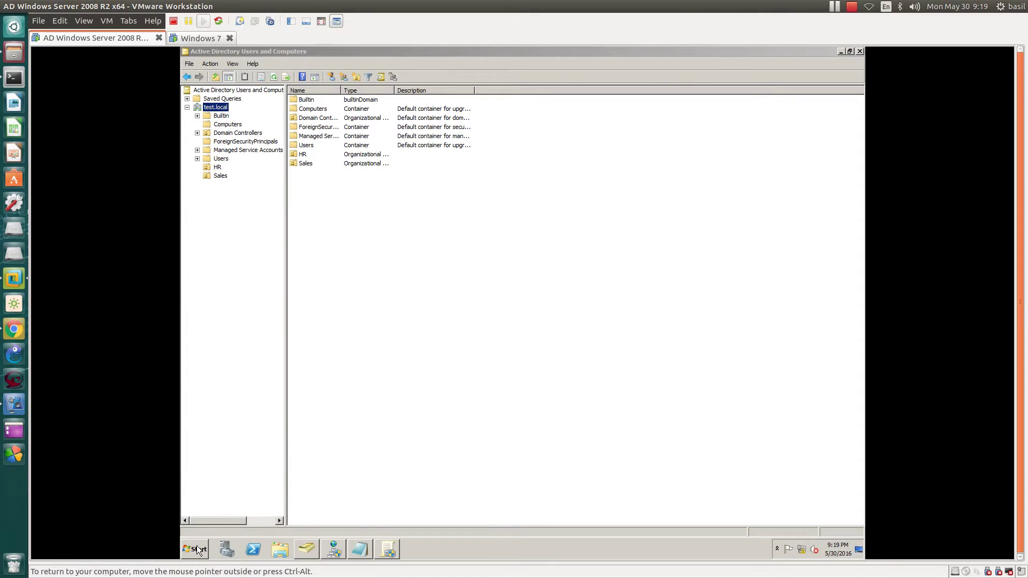
# Step: Launch Group Policy Management from the Start menu, then minimize and restore it
pyautogui.click(195, 549)
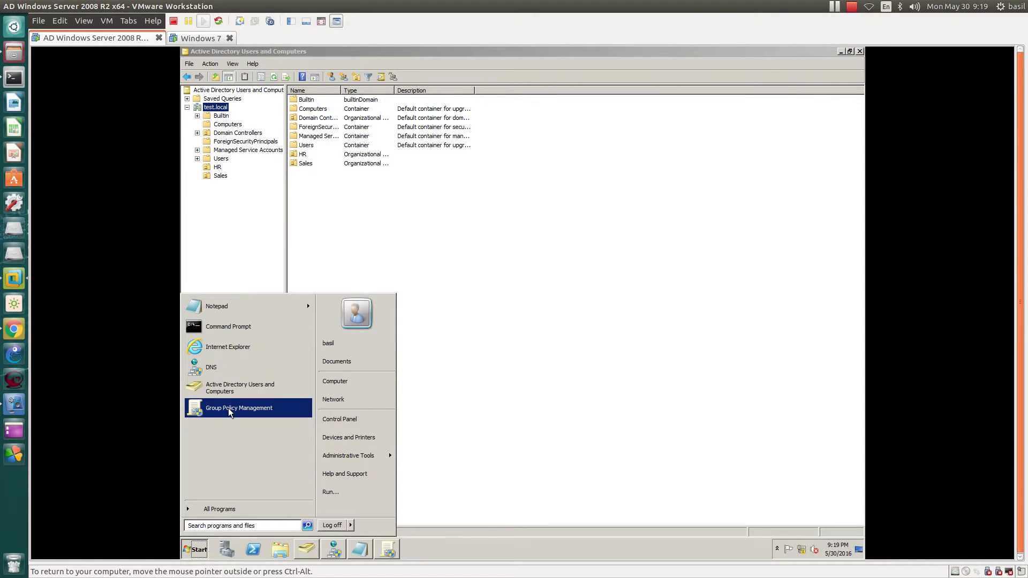
pyautogui.click(228, 408)
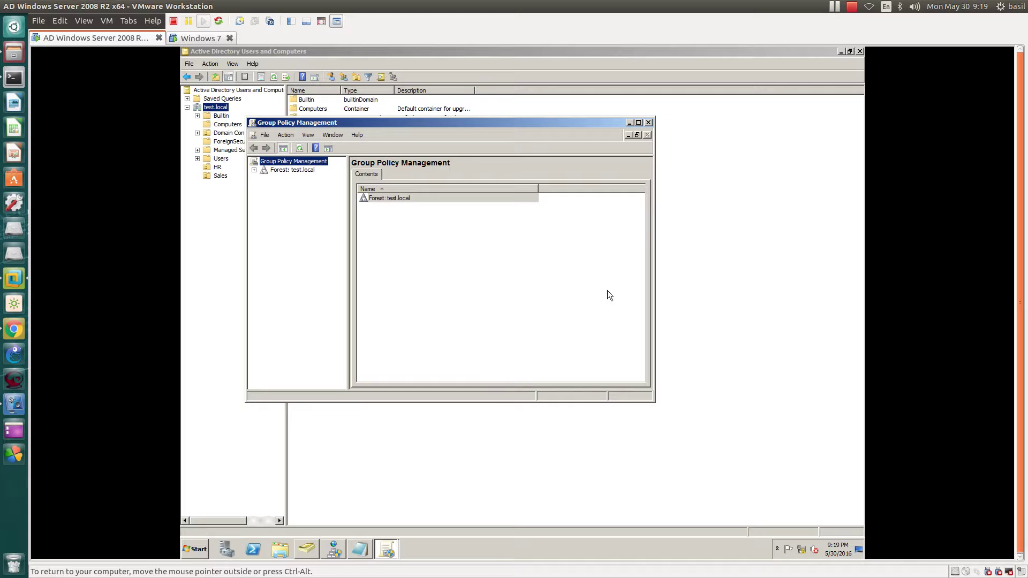
pyautogui.click(647, 122)
pyautogui.click(387, 549)
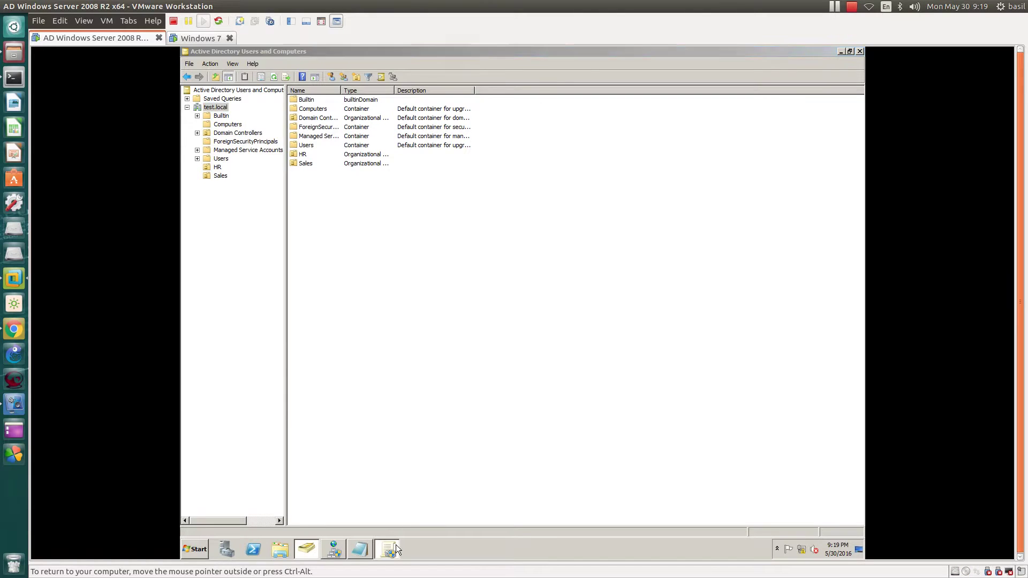
# Step: Un-maximize Group Policy Management, then move and resize it to fill the right side of the screen
pyautogui.doubleClick(380, 54)
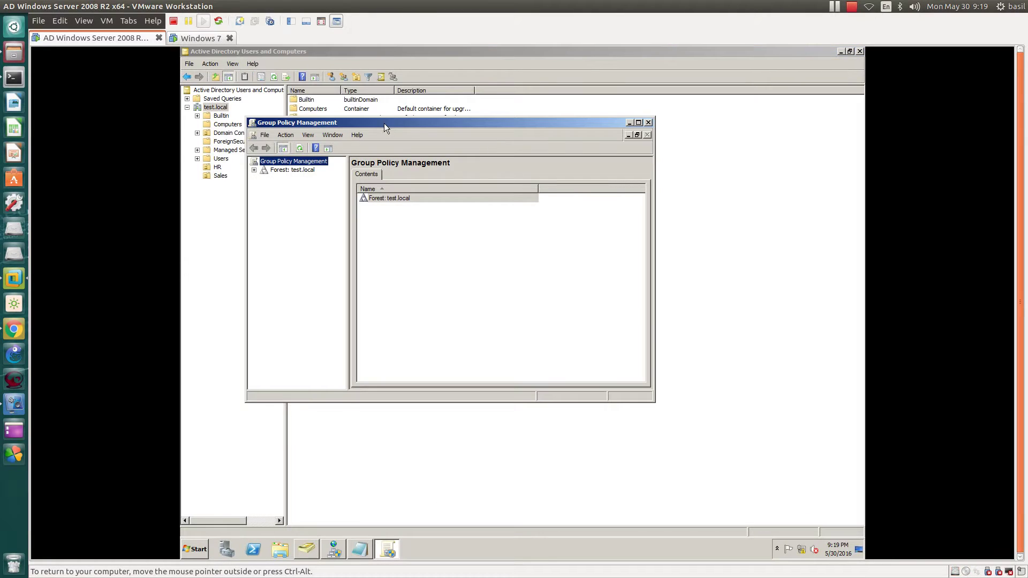
pyautogui.moveTo(656, 404); pyautogui.dragTo(863, 542)
pyautogui.moveTo(451, 54); pyautogui.dragTo(526, 91)
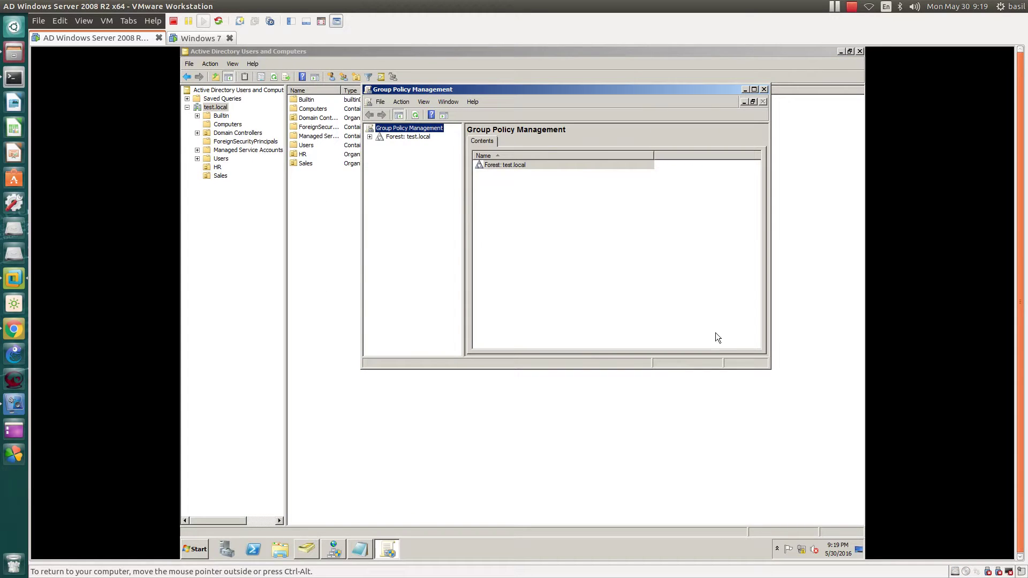
pyautogui.moveTo(769, 369); pyautogui.dragTo(865, 538)
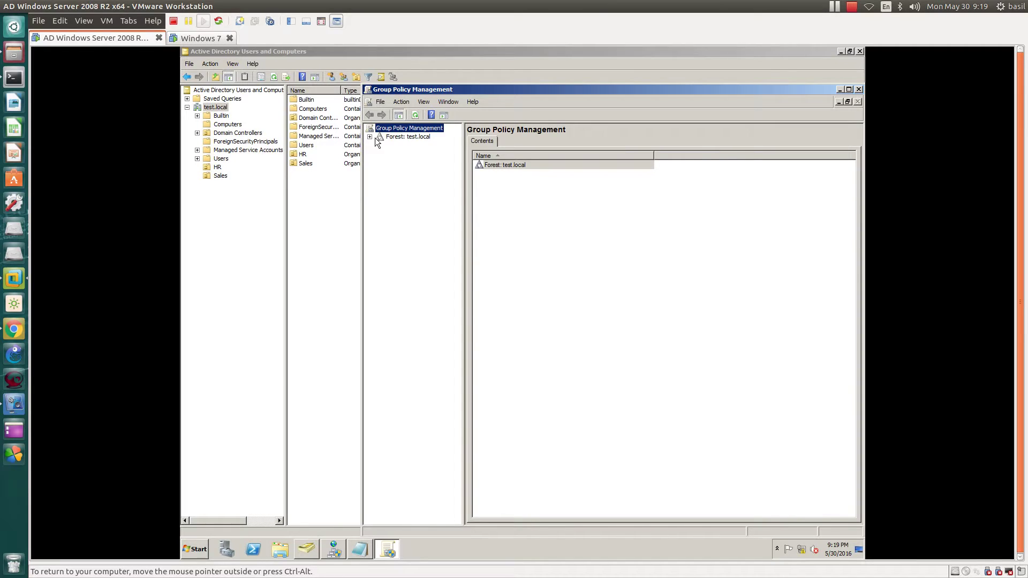
# Step: Expand Forest: test.local > Domains > test.local to show its linked policies and OUs
pyautogui.click(401, 137)
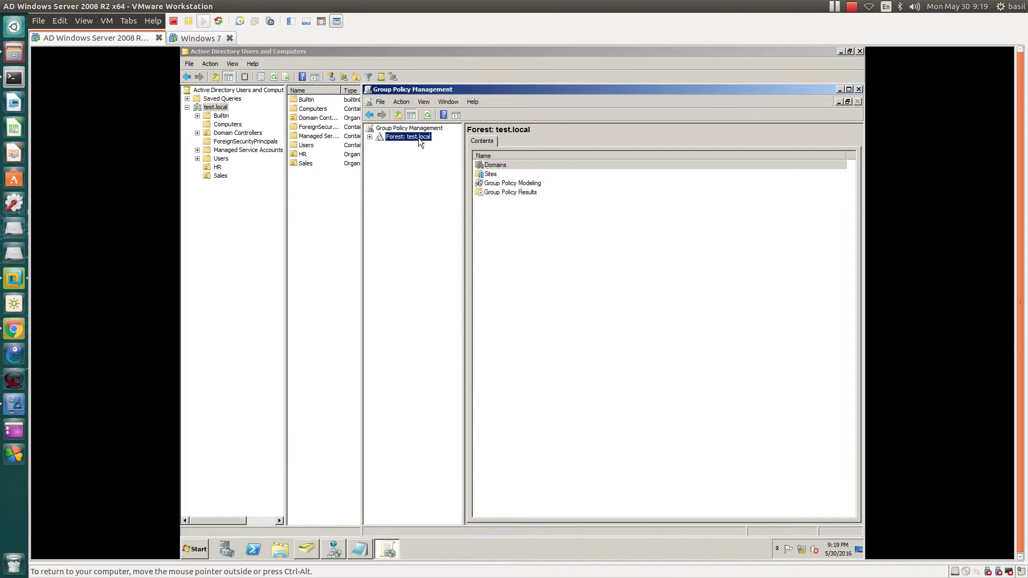
pyautogui.click(370, 137)
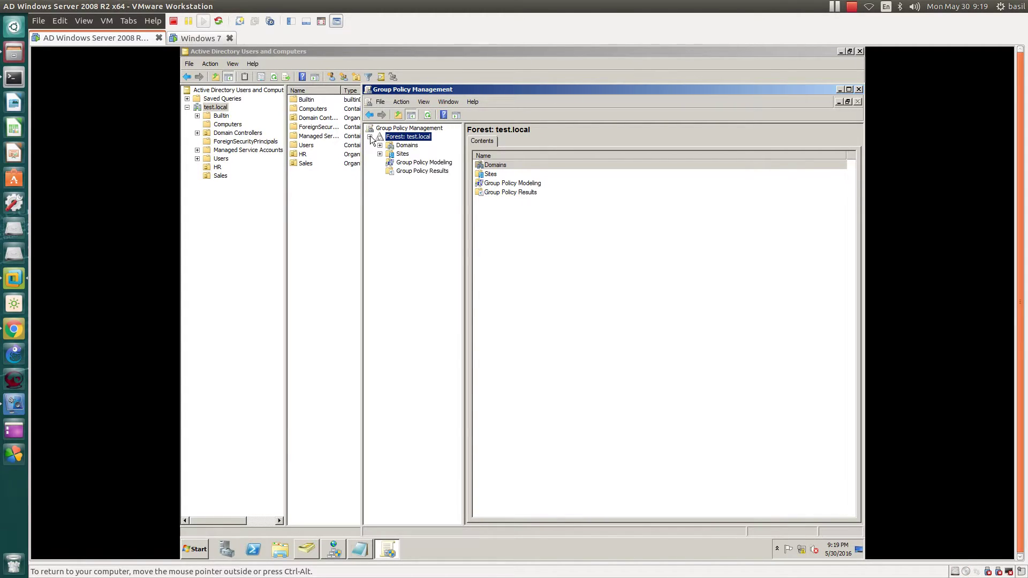
pyautogui.click(406, 146)
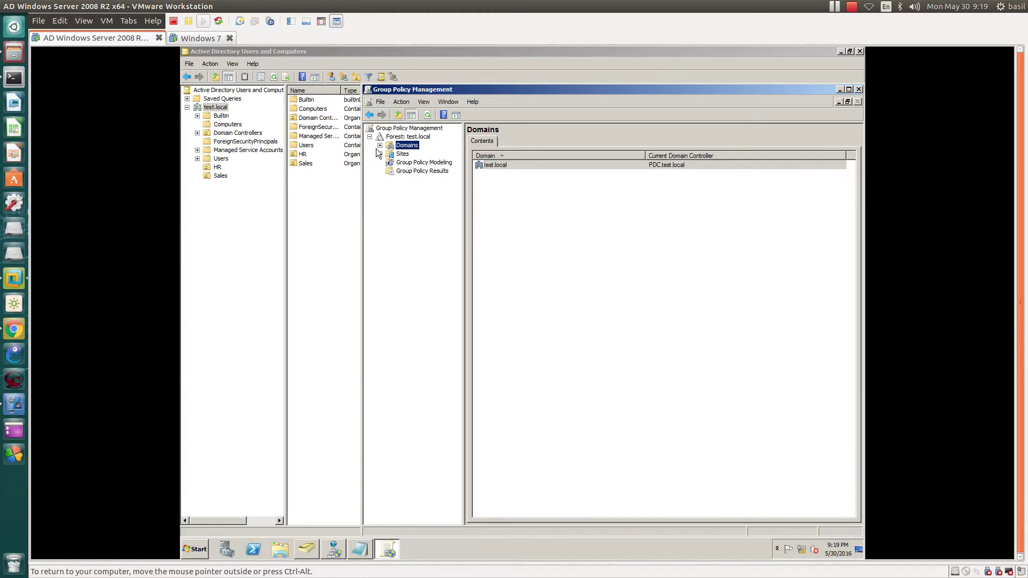
pyautogui.click(380, 145)
pyautogui.click(417, 154)
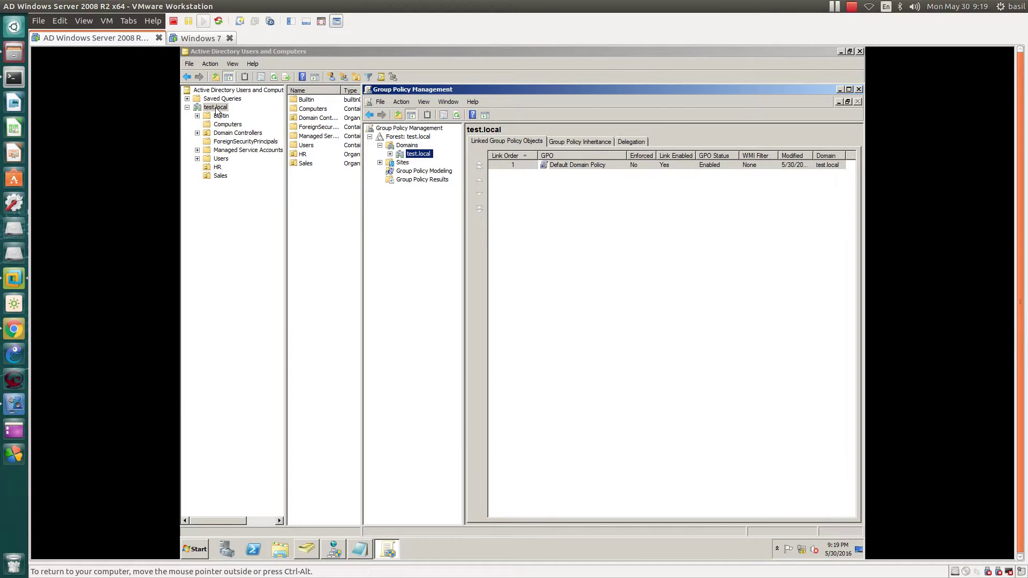
pyautogui.click(390, 155)
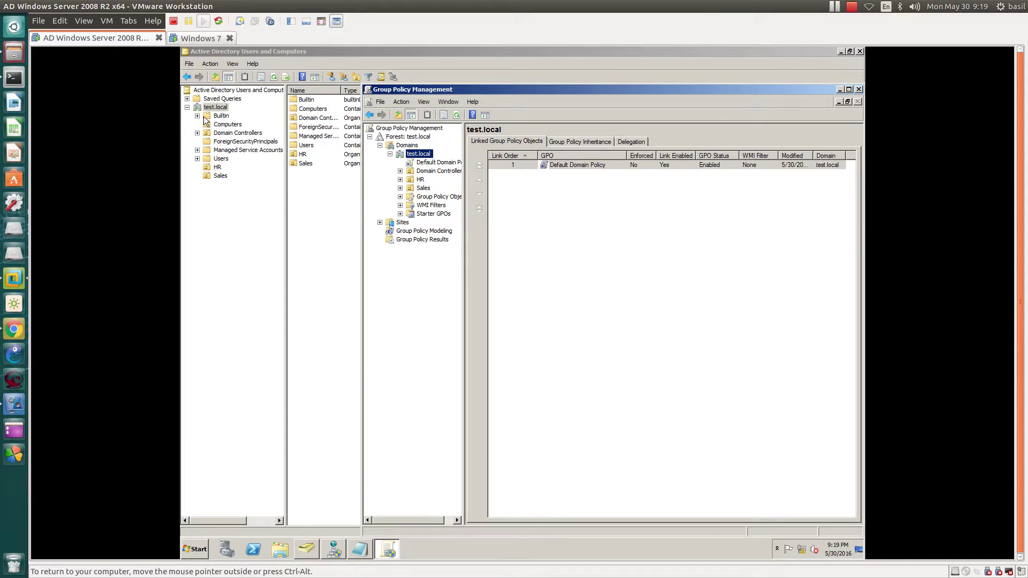
# Step: Switch briefly to Active Directory Users and Computers and back, then reposition Group Policy Management
pyautogui.click(194, 51)
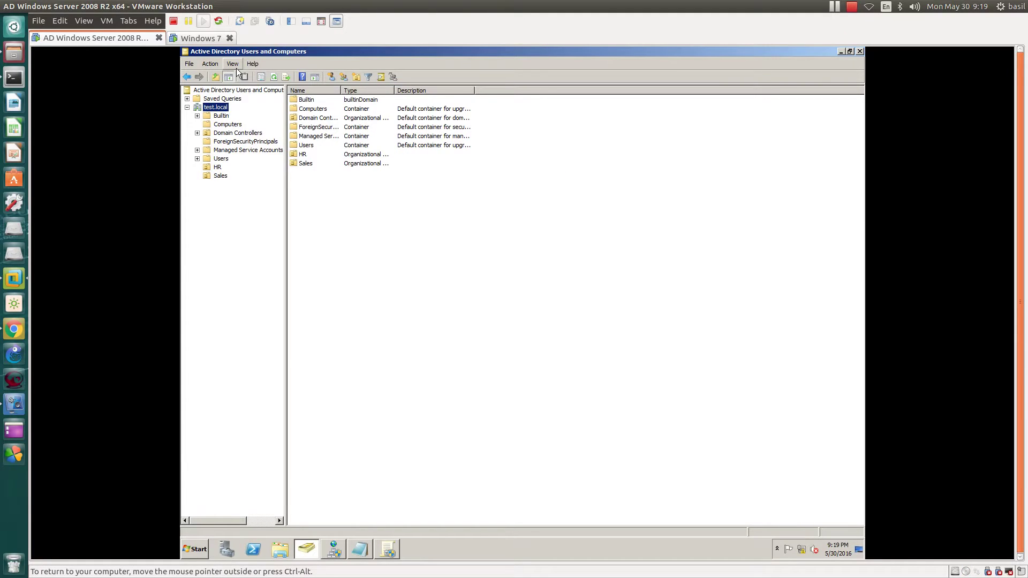
pyautogui.hotkey('alt', 'Tab')
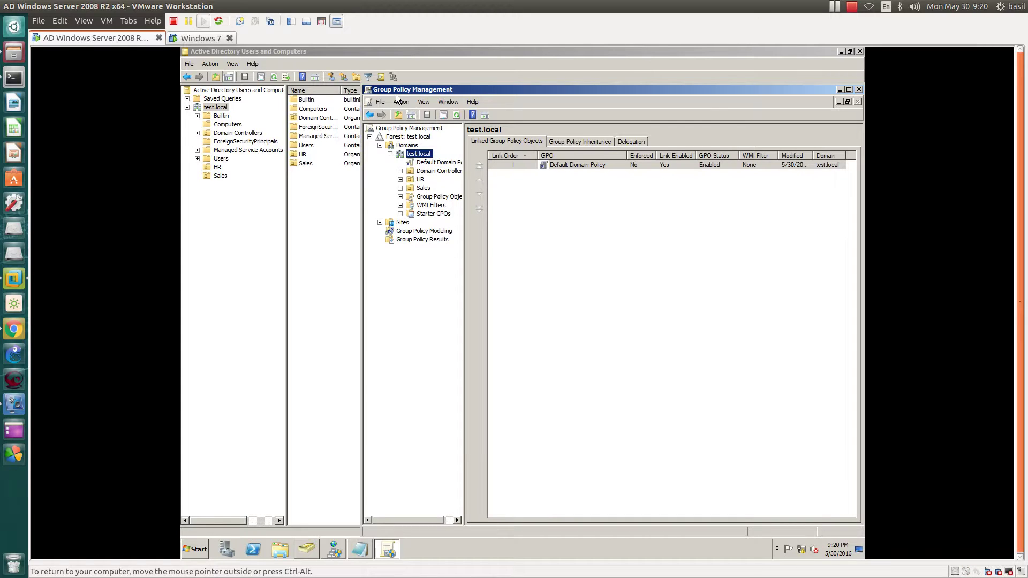
pyautogui.moveTo(404, 90); pyautogui.dragTo(407, 56)
# Step: In Active Directory Users and Computers, confirm HR holds WS2 and Sales is empty, then return to Group Policy Management
pyautogui.click(240, 55)
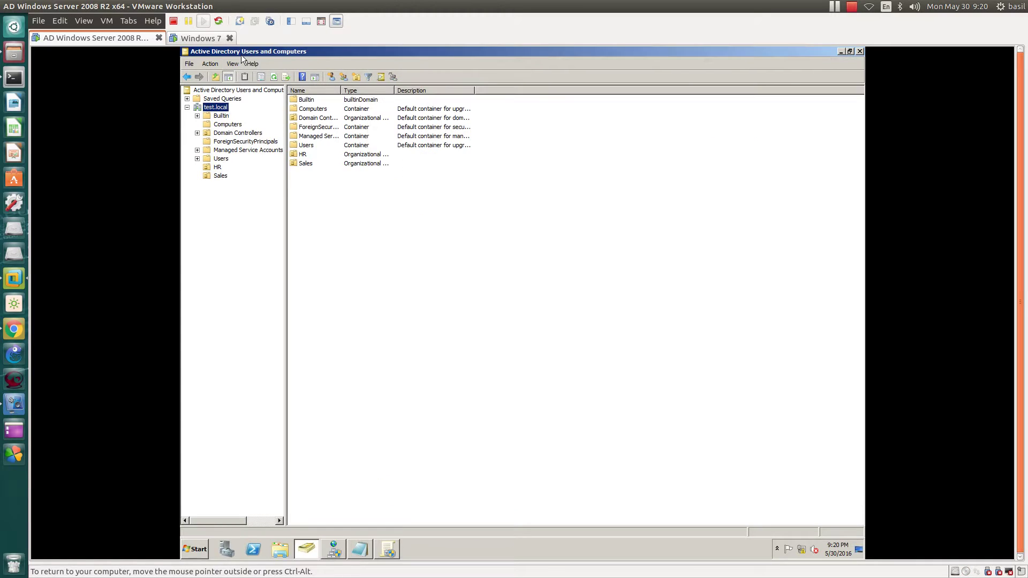
pyautogui.click(218, 168)
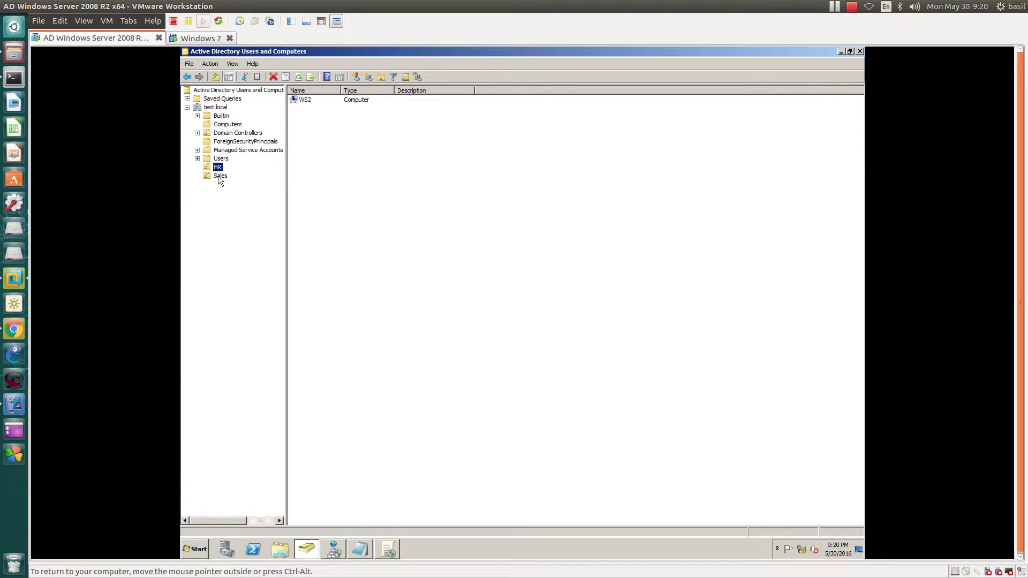
pyautogui.click(218, 176)
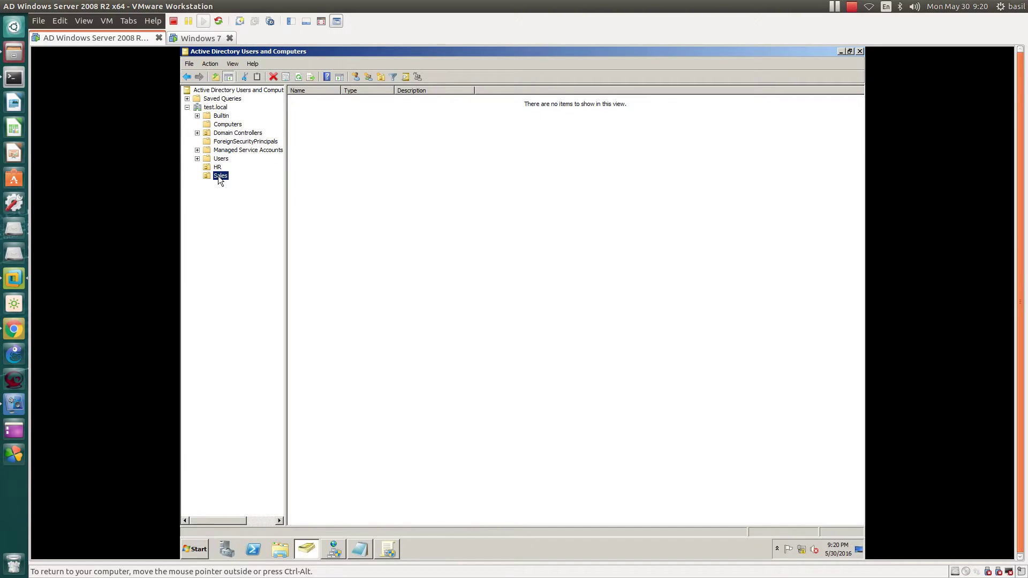
pyautogui.click(216, 168)
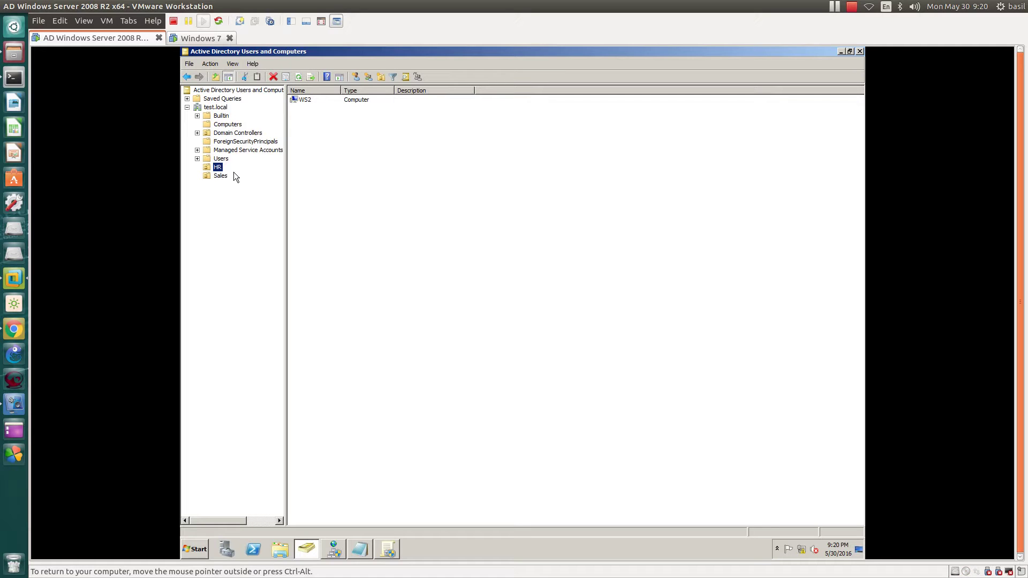
pyautogui.click(214, 107)
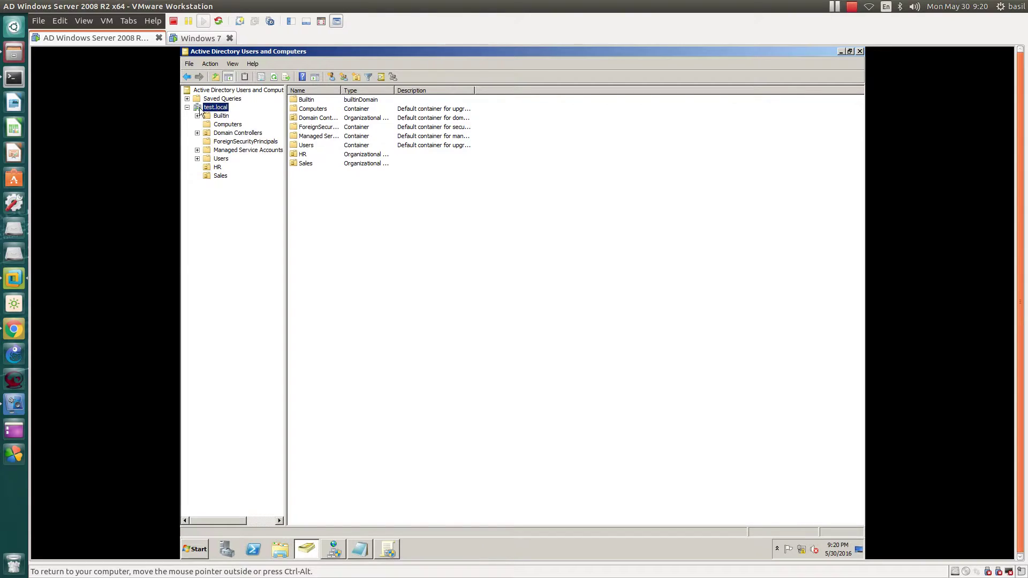
pyautogui.click(216, 175)
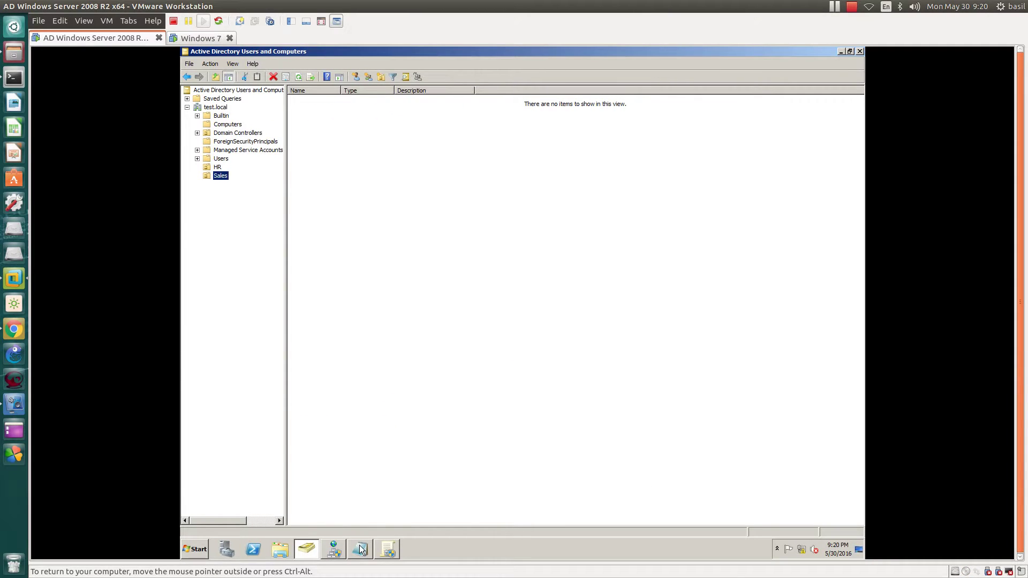
pyautogui.click(394, 551)
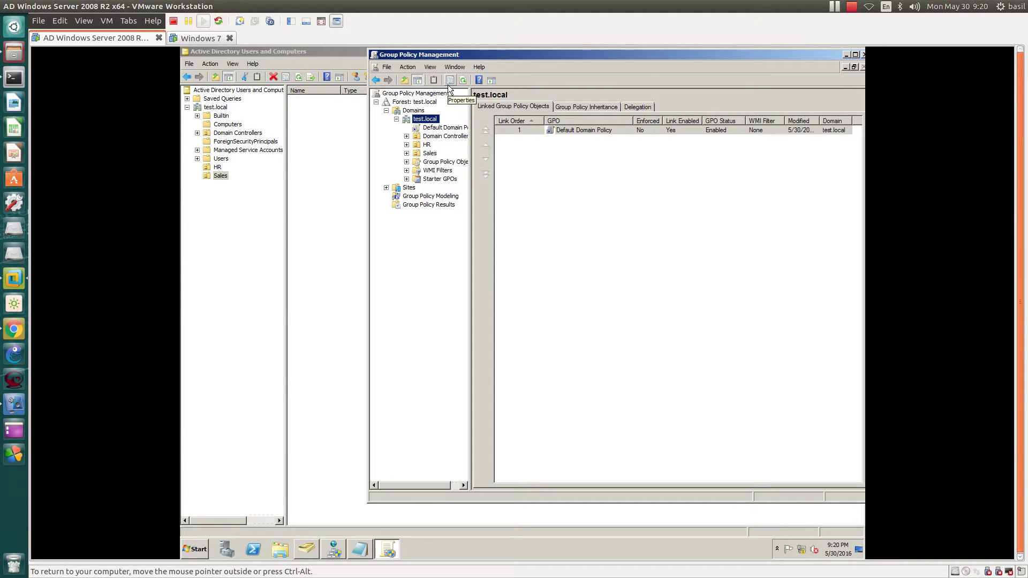
# Step: Widen the Group Policy Management tree pane and view the policies linked to Domain Controllers
pyautogui.moveTo(470, 197); pyautogui.dragTo(535, 197)
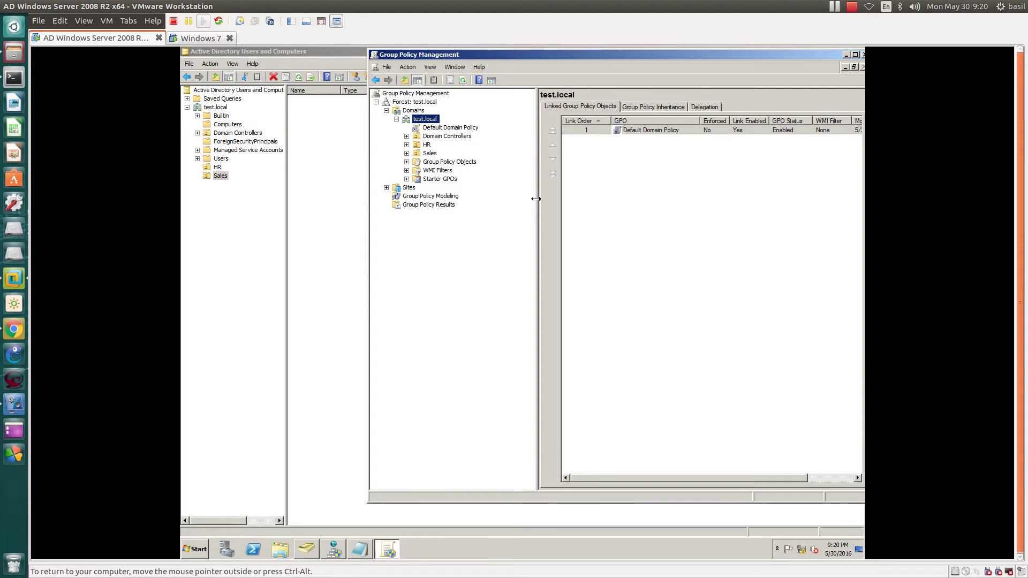
pyautogui.click(438, 137)
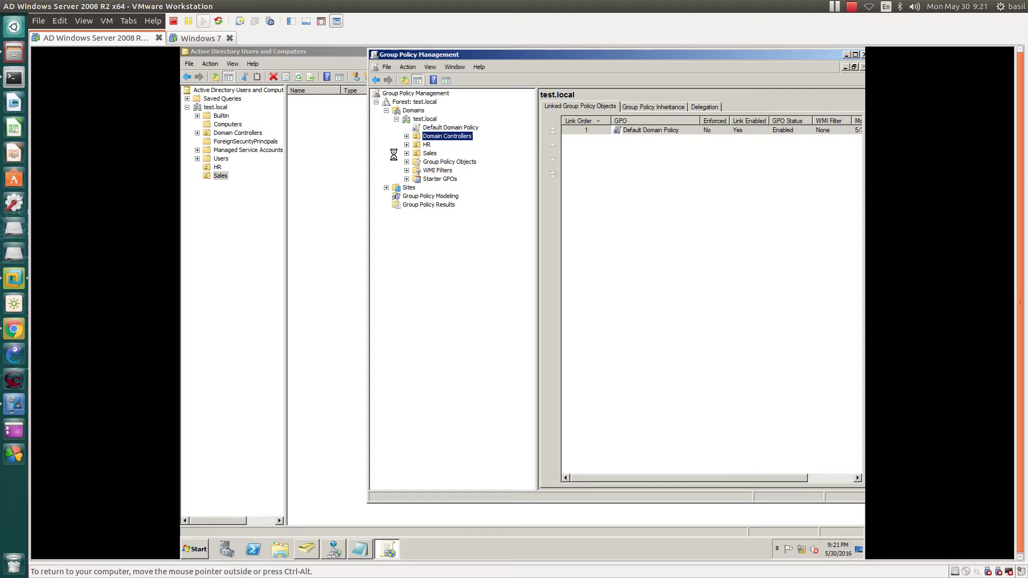
pyautogui.doubleClick(239, 52)
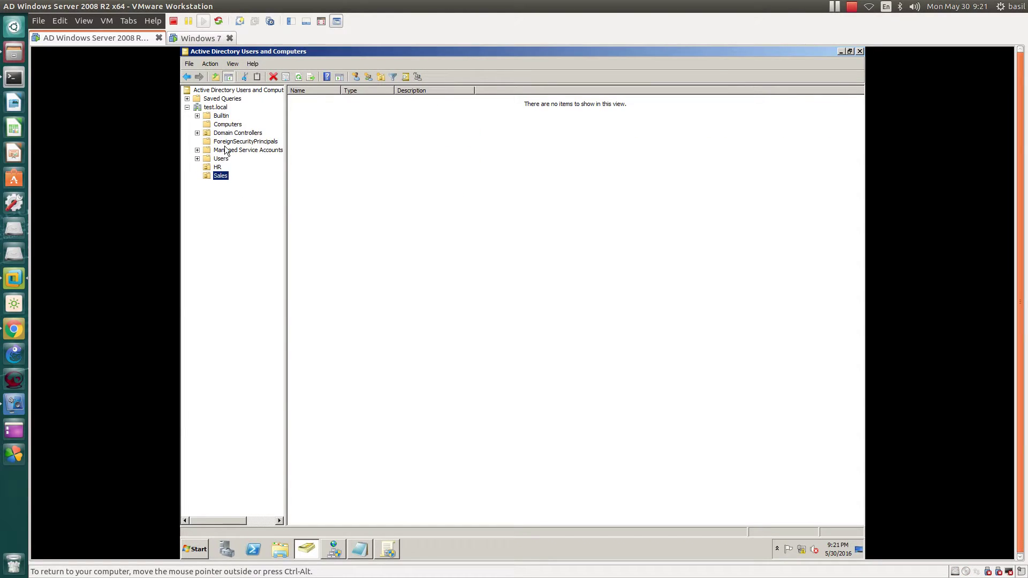
pyautogui.click(388, 549)
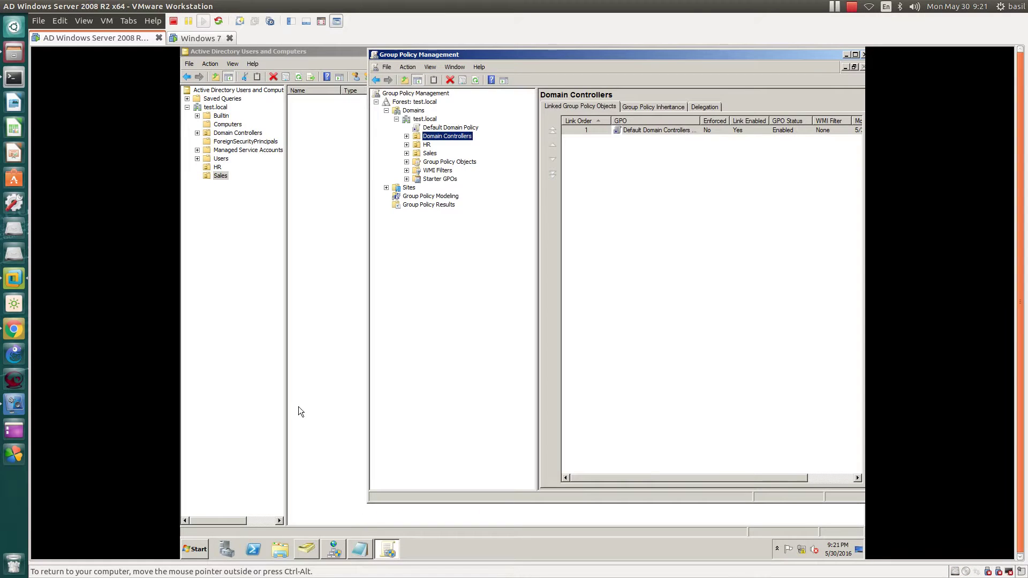
# Step: View the HR and Sales policy links, then show WS2 in the HR OU in Users and Computers
pyautogui.click(426, 145)
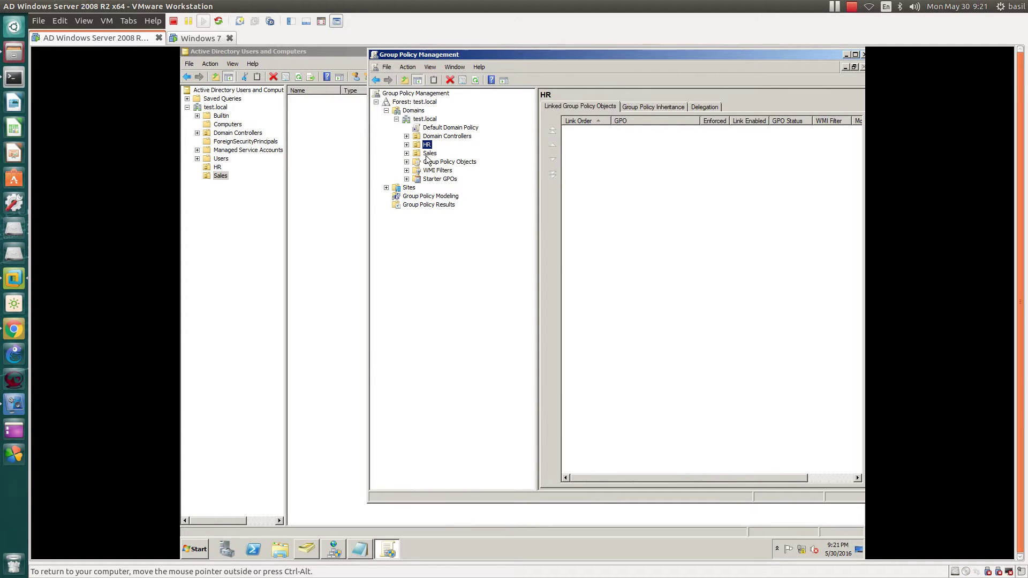
pyautogui.click(430, 154)
pyautogui.click(217, 167)
pyautogui.click(325, 173)
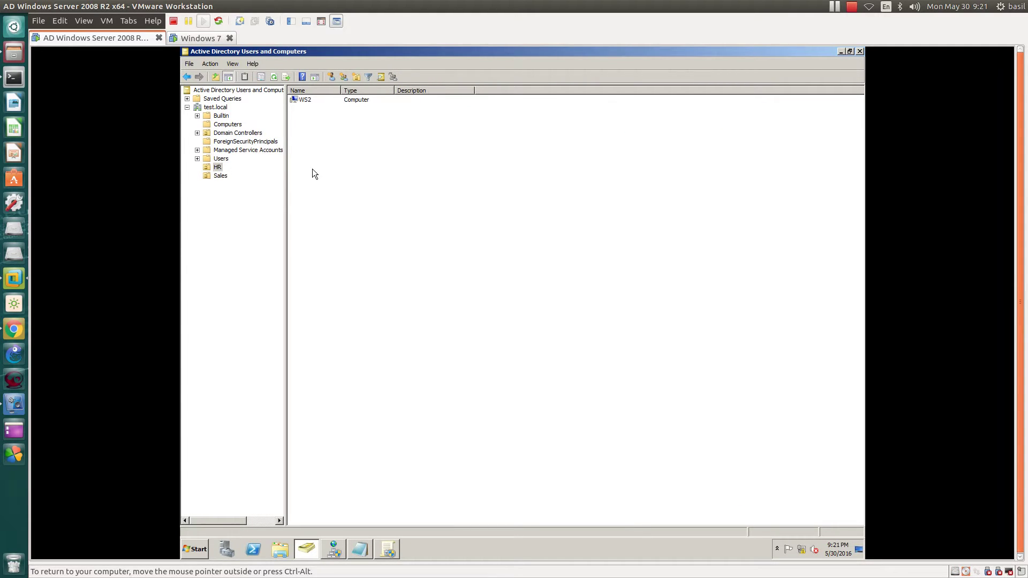
# Step: Begin creating a new user in the HR OU
pyautogui.rightClick(310, 163)
pyautogui.moveTo(348, 157)
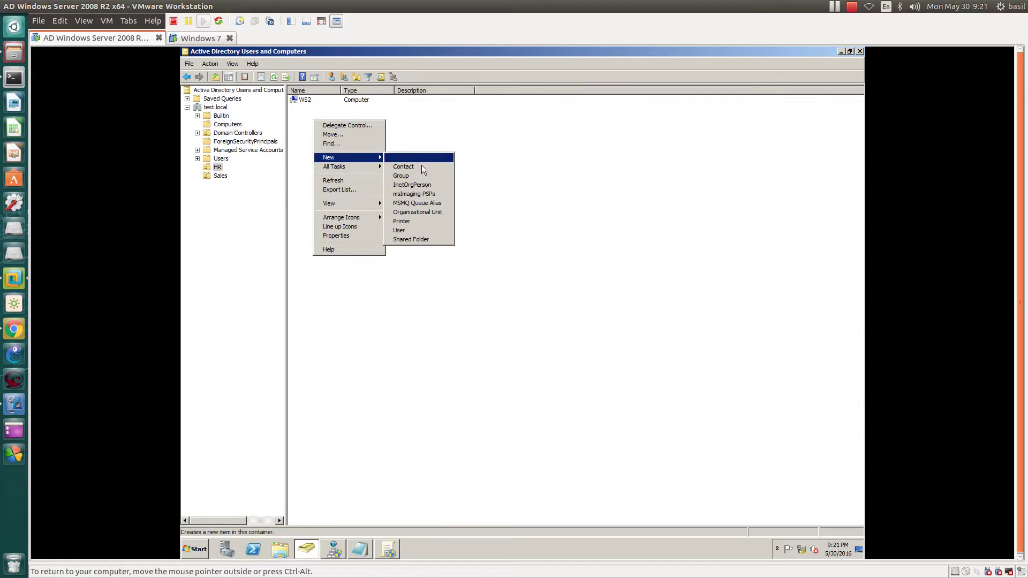
pyautogui.click(403, 229)
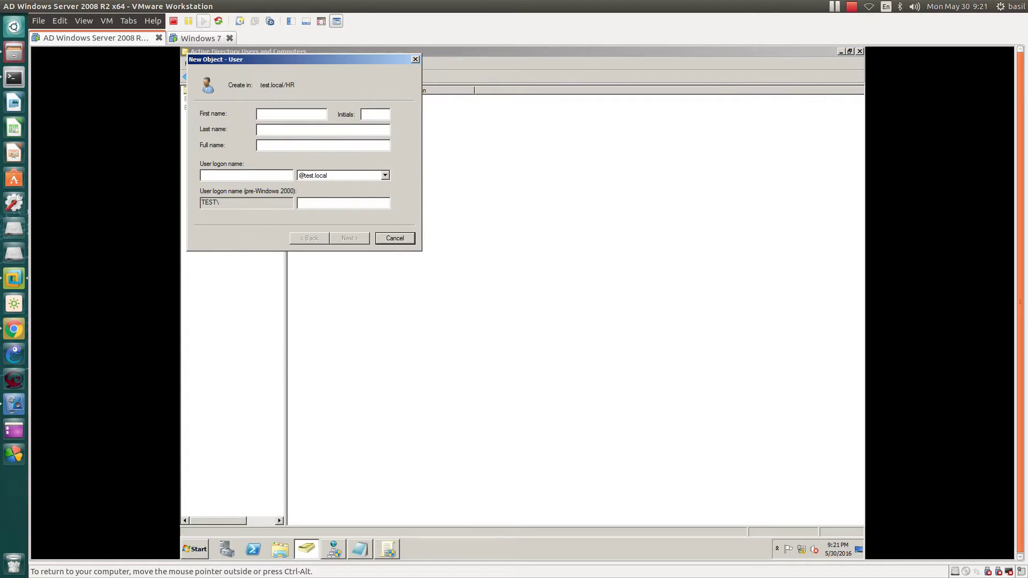
# Step: Select the Default Domain Policy link in Group Policy Management and tick 'Do not show this message again'
pyautogui.click(389, 551)
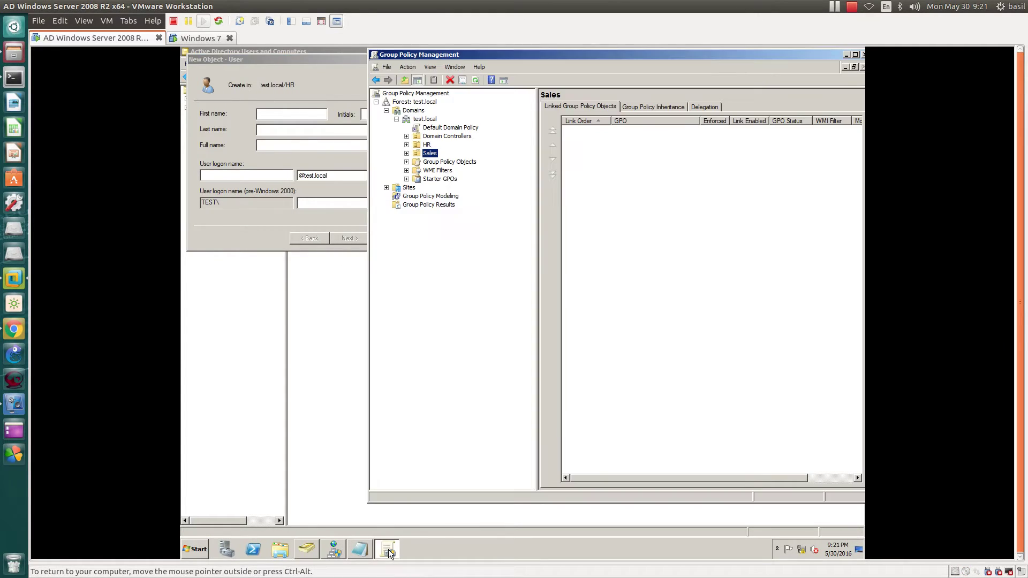
pyautogui.click(441, 129)
pyautogui.click(583, 301)
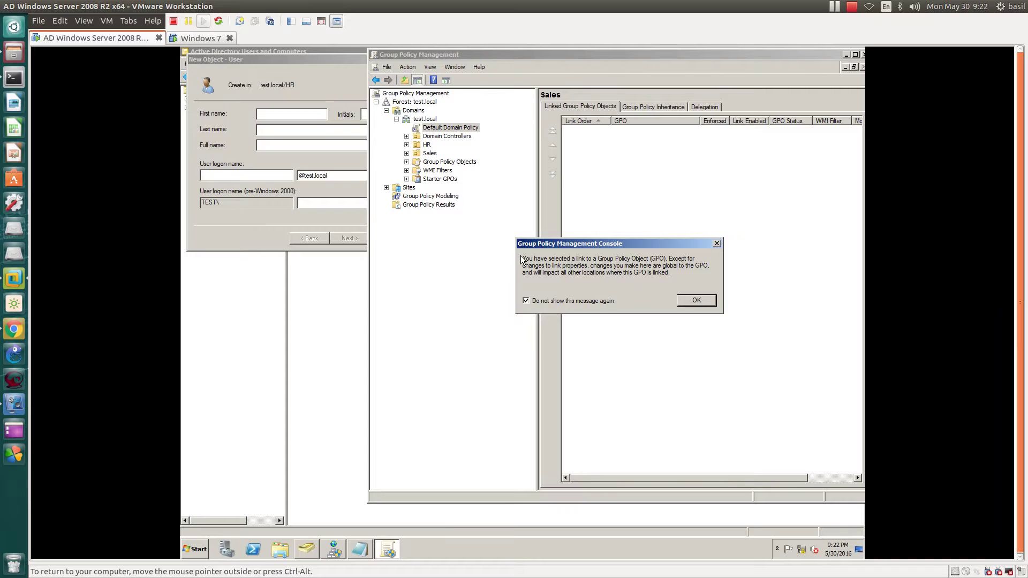
# Step: Dismiss the notice, maximize Group Policy Management, and view the links for test.local, Default Domain Policy and Domain Controllers
pyautogui.click(696, 301)
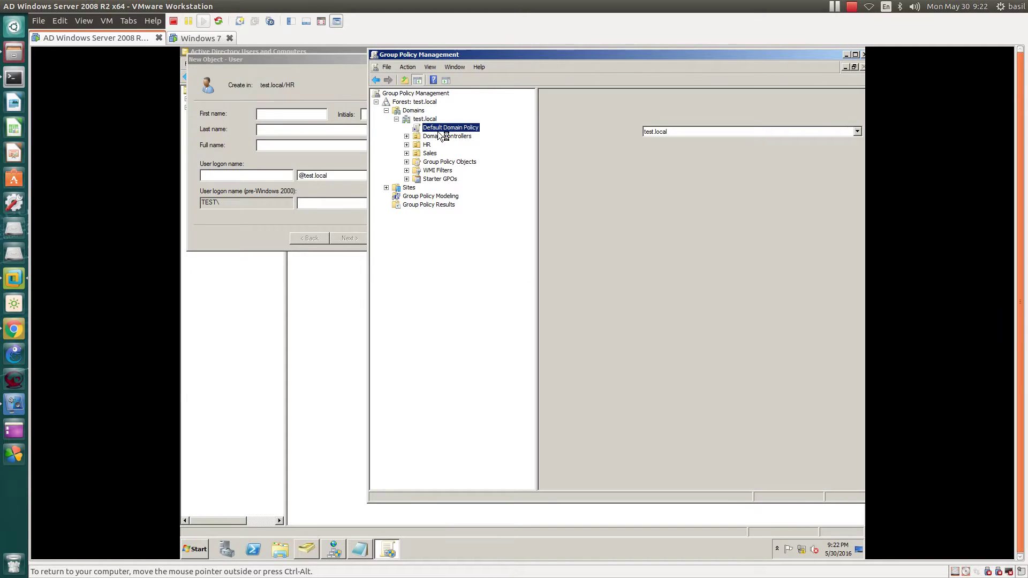
pyautogui.doubleClick(477, 56)
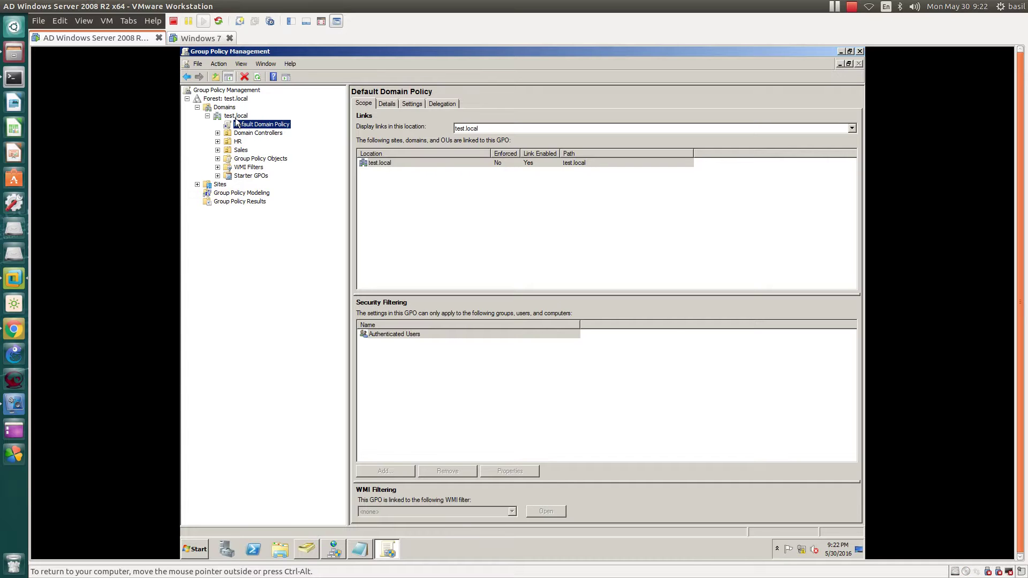
pyautogui.click(231, 117)
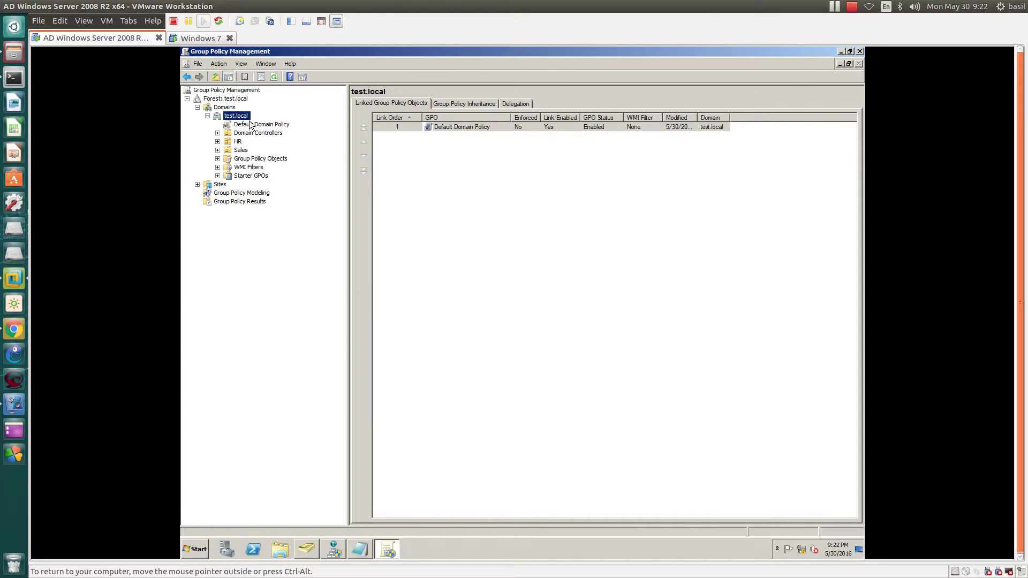
pyautogui.click(251, 125)
pyautogui.click(244, 126)
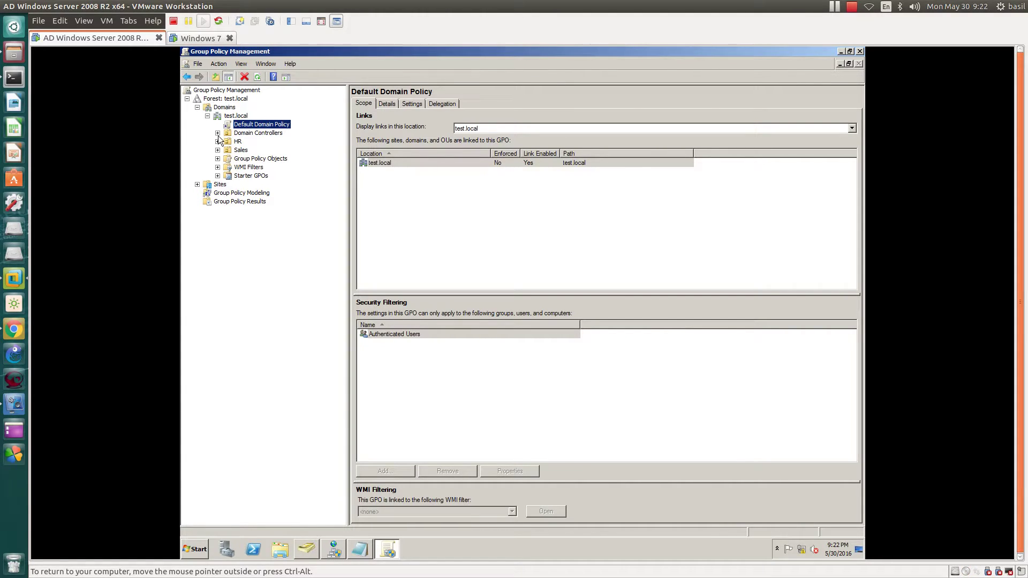
pyautogui.click(223, 136)
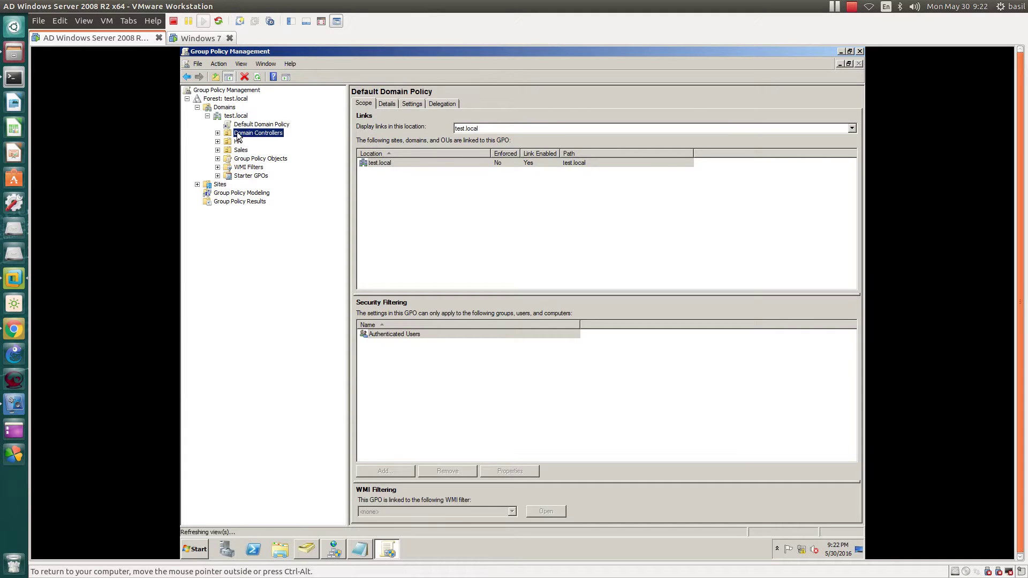
pyautogui.click(233, 117)
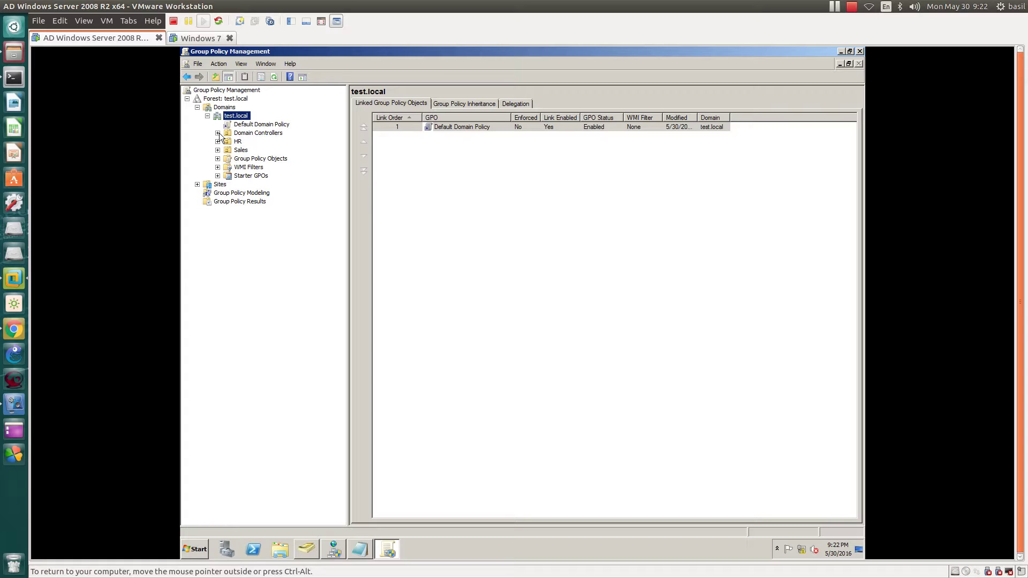
# Step: Expand Domain Controllers and select the Default Domain Controllers Policy to view its links and security filtering
pyautogui.click(218, 133)
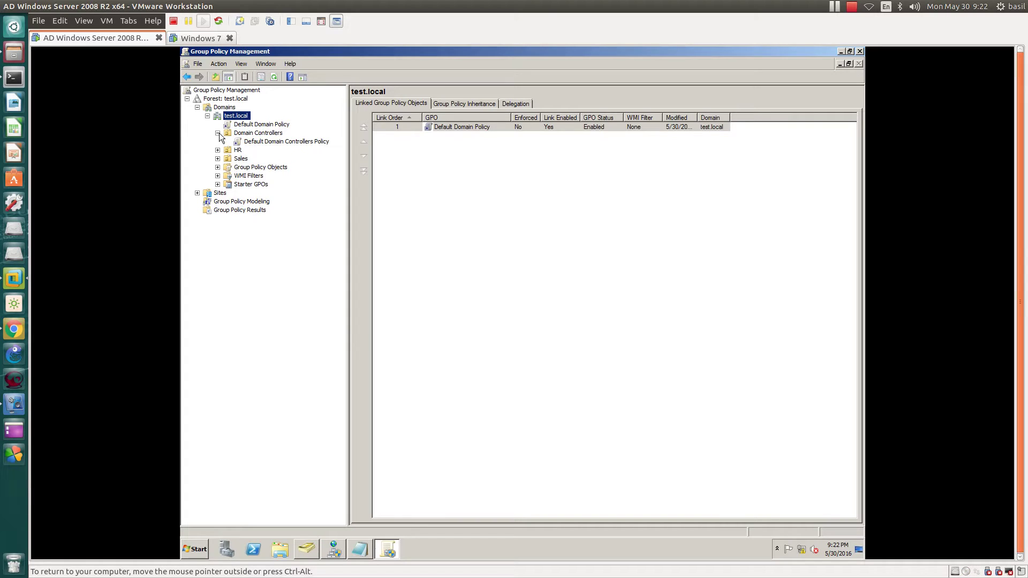
pyautogui.click(268, 141)
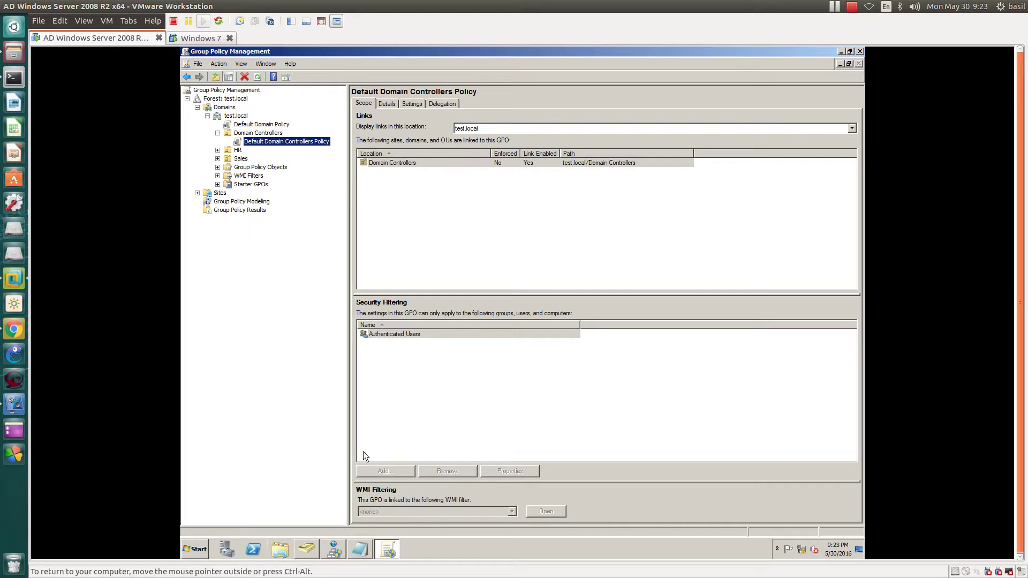
# Step: Cancel the unfinished new HR user and confirm PDC is listed in Domain Controllers
pyautogui.click(306, 548)
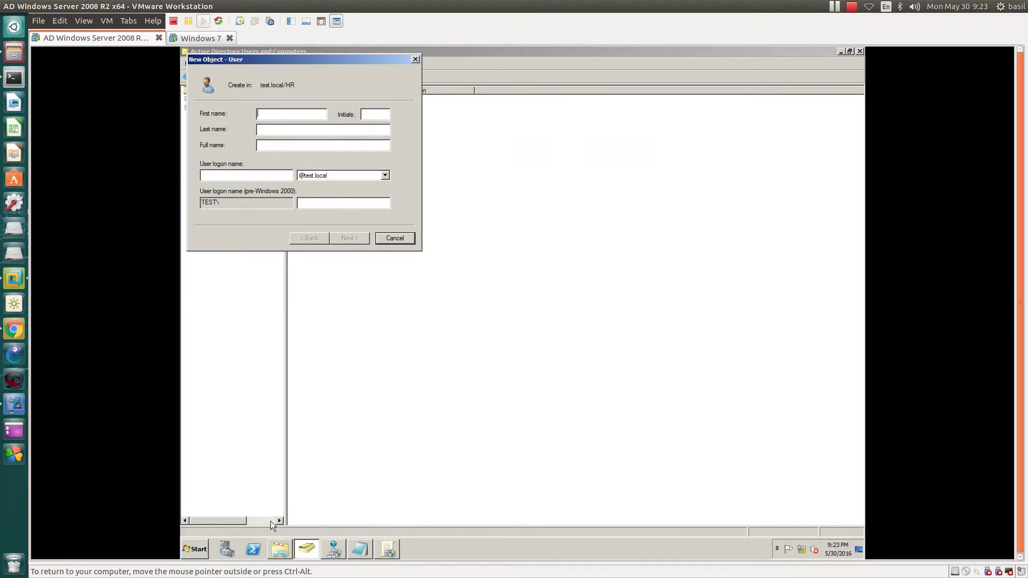
pyautogui.click(402, 239)
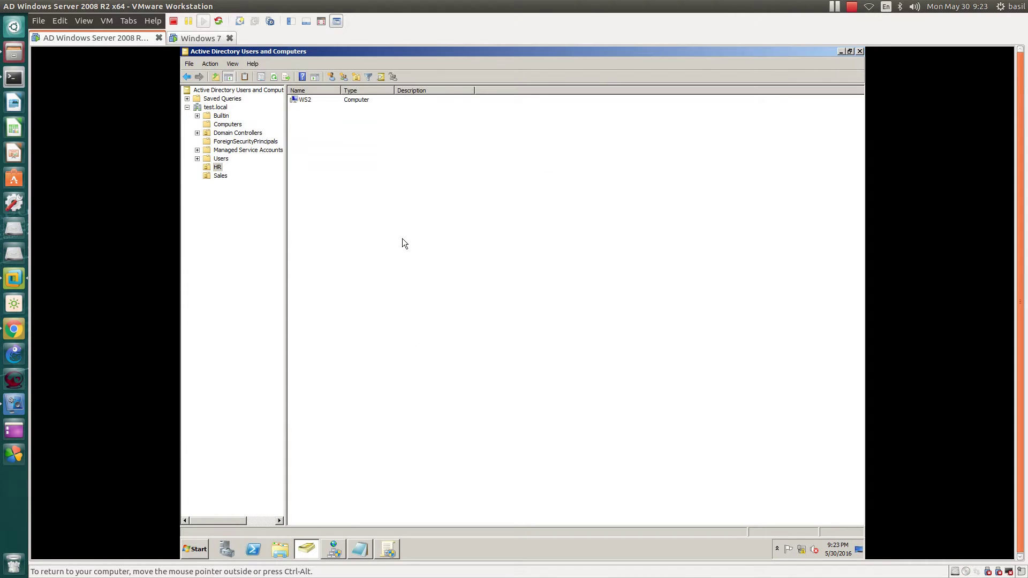
pyautogui.click(225, 133)
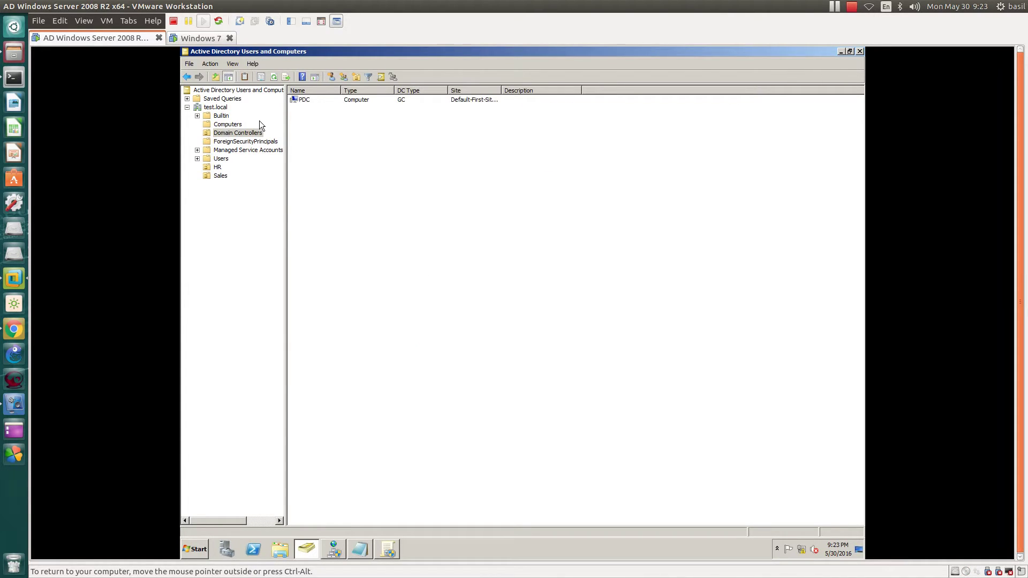
pyautogui.click(300, 100)
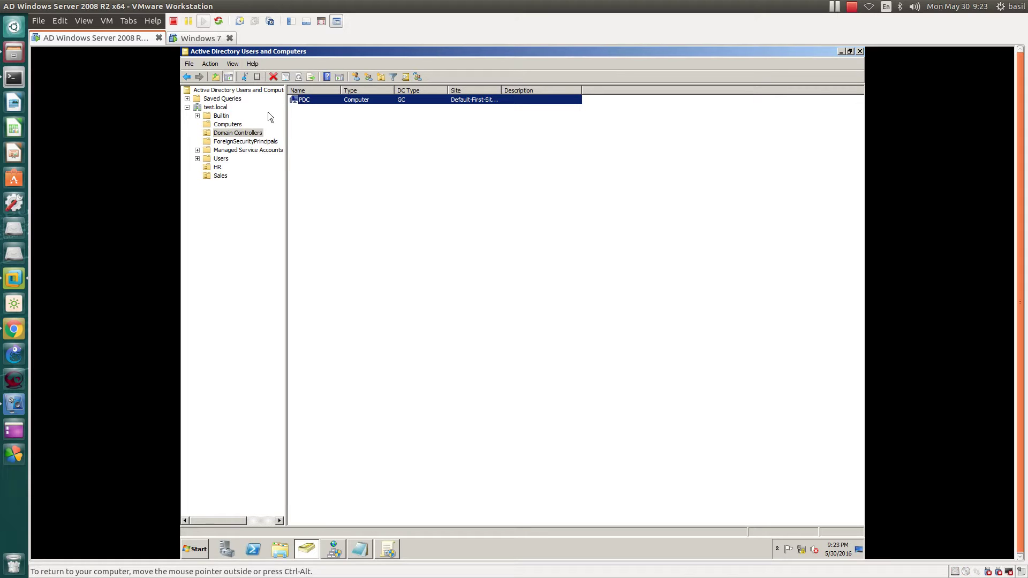
pyautogui.click(235, 133)
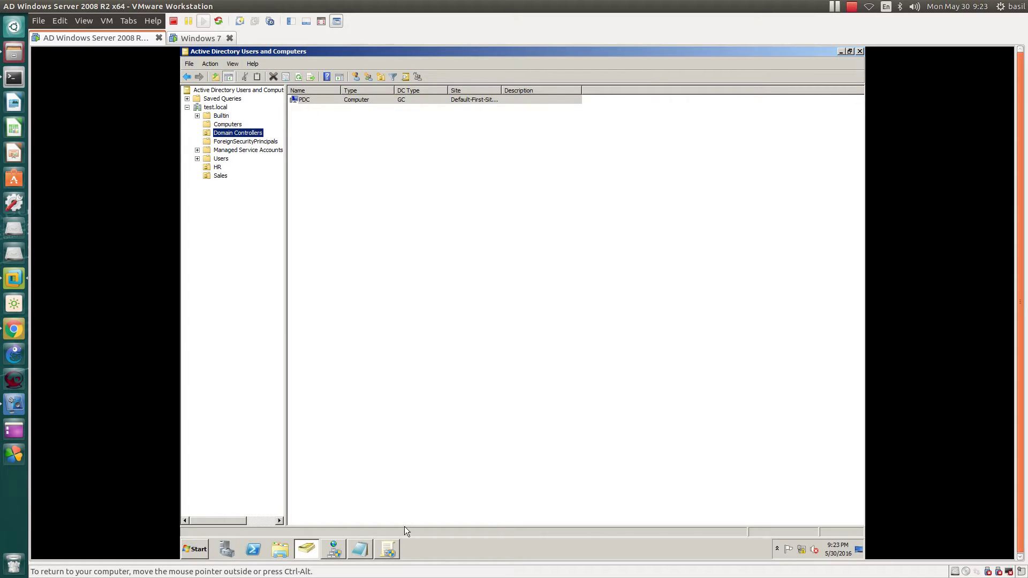
# Step: Reselect PDC in Users and Computers, then return to Group Policy Management
pyautogui.click(387, 549)
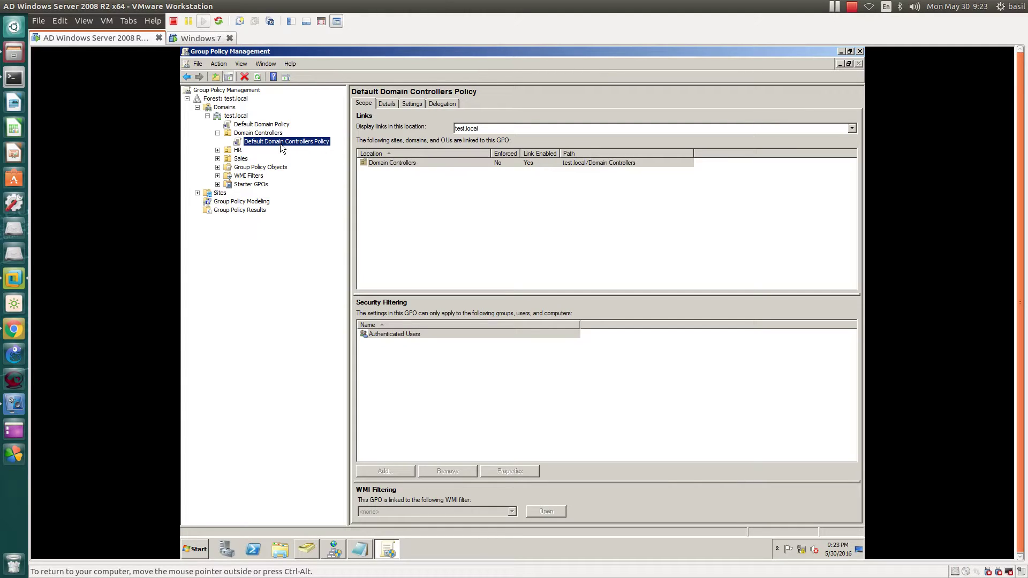
pyautogui.click(394, 550)
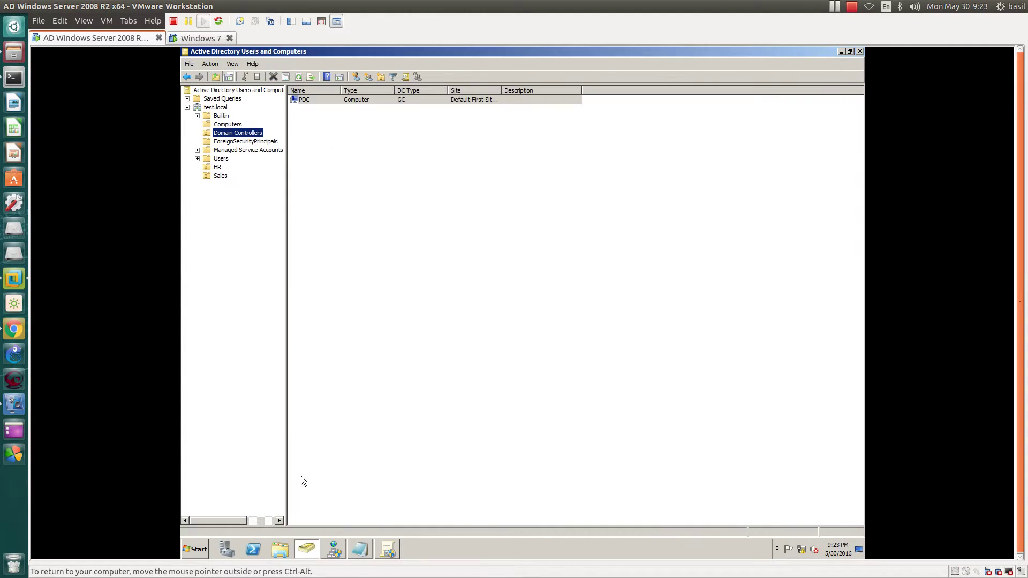
pyautogui.click(311, 101)
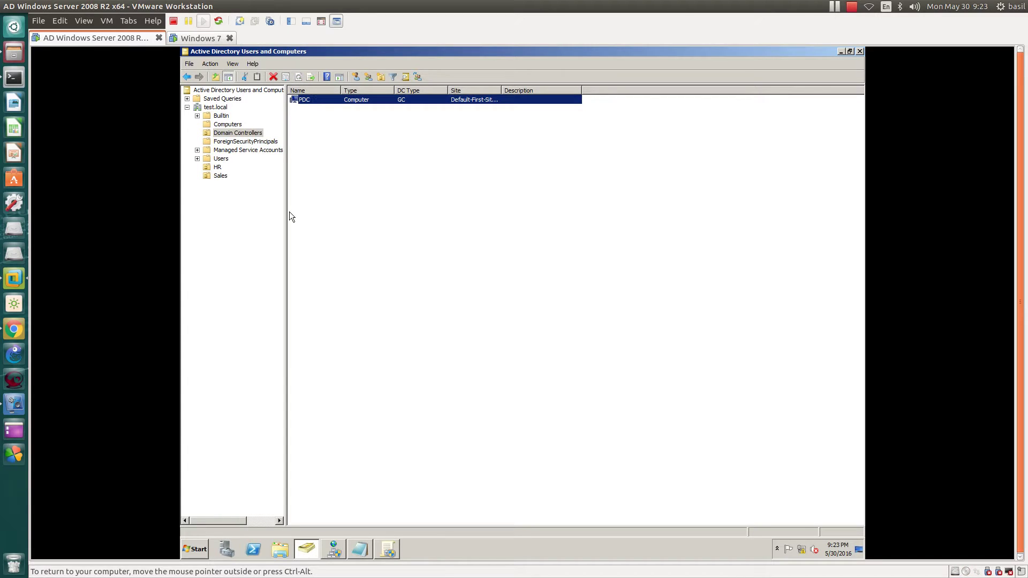
pyautogui.click(388, 550)
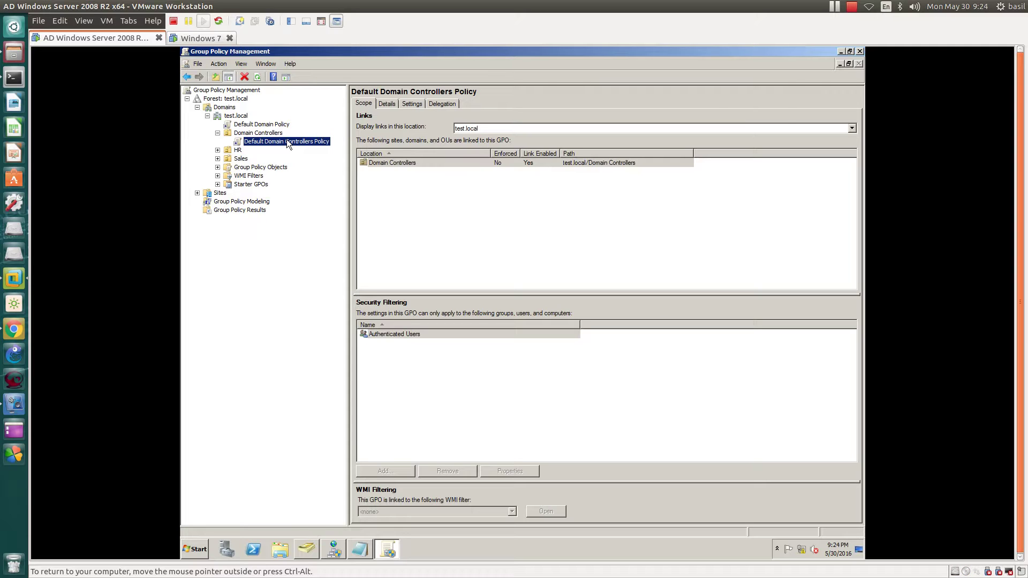
# Step: Confirm neither HR nor Sales has any linked policies, comparing against the two default policy links
pyautogui.click(252, 124)
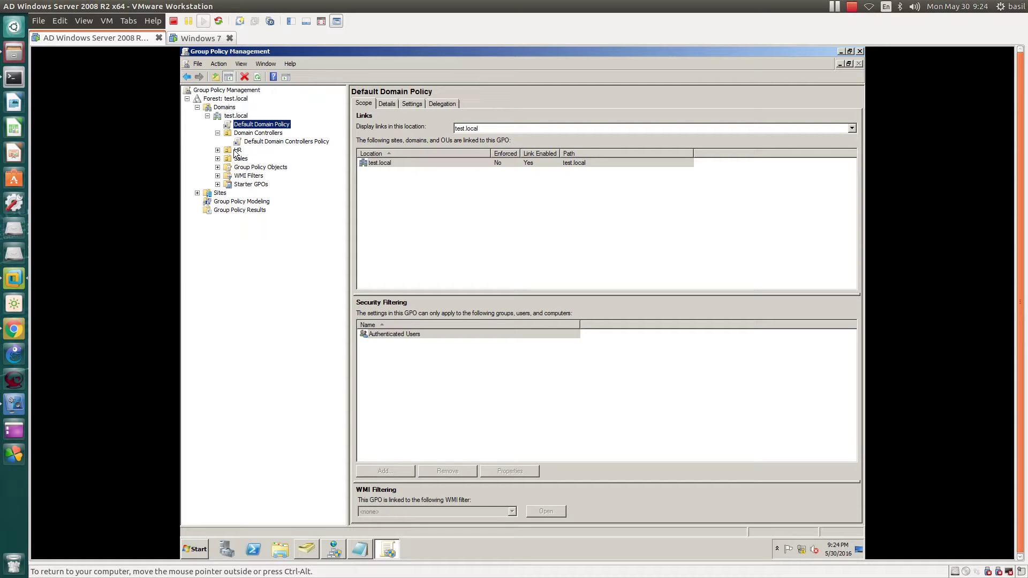
pyautogui.click(235, 151)
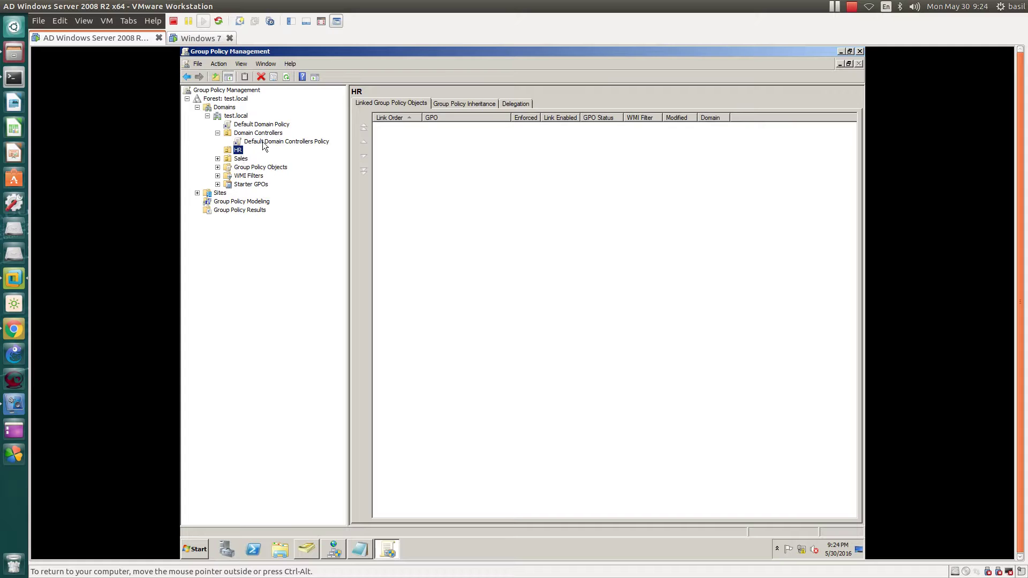
pyautogui.click(257, 141)
pyautogui.click(241, 123)
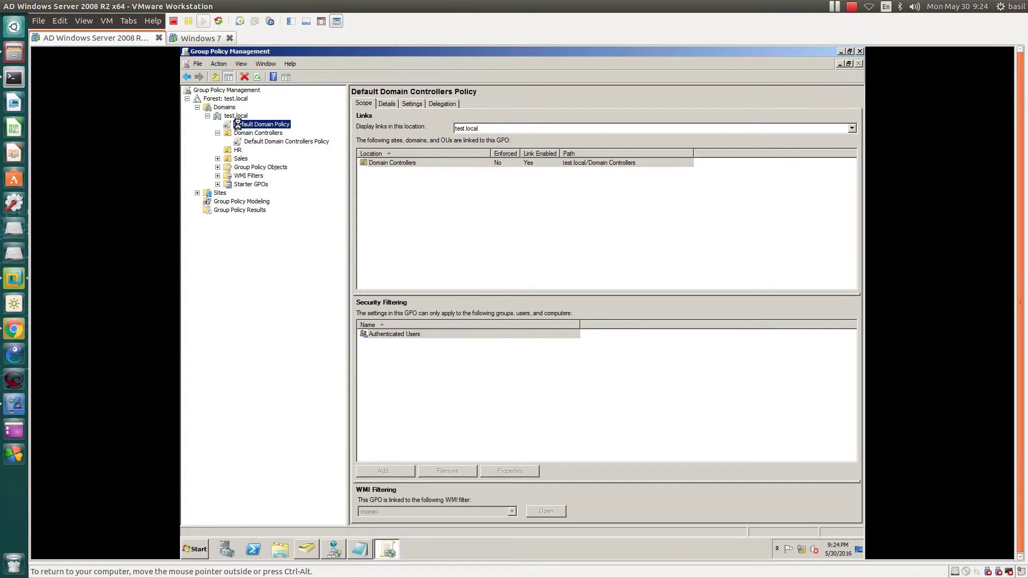
pyautogui.click(238, 151)
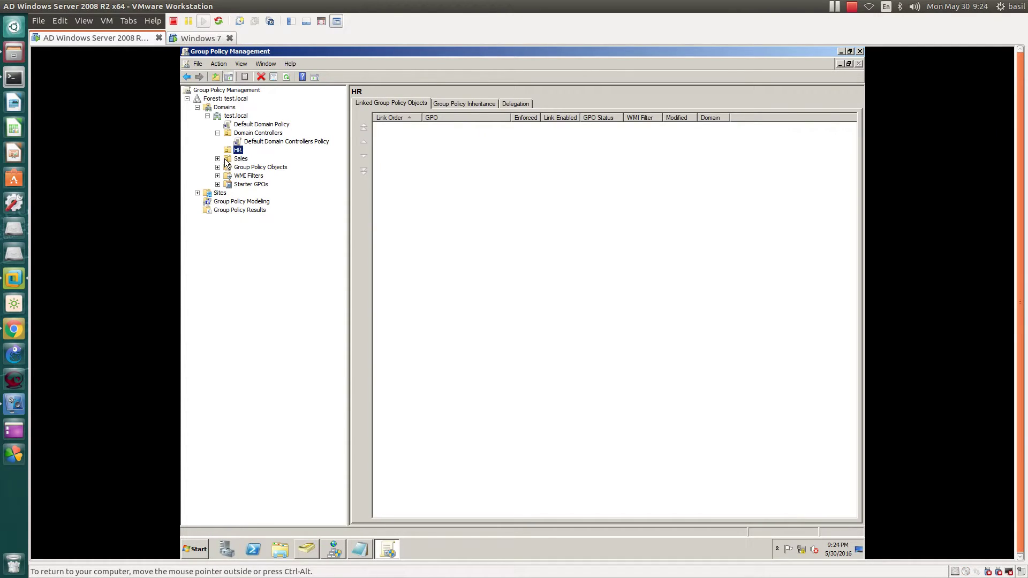
pyautogui.click(232, 159)
# Step: Expand Group Policy Objects and review Default Domain Policy and Default Domain Controllers Policy
pyautogui.click(217, 168)
pyautogui.click(261, 167)
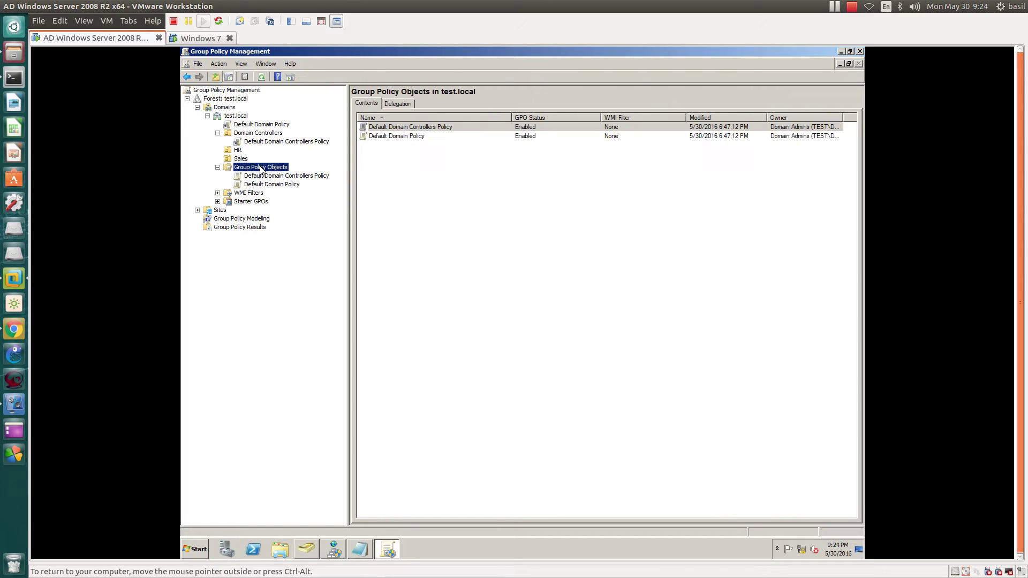
pyautogui.click(263, 185)
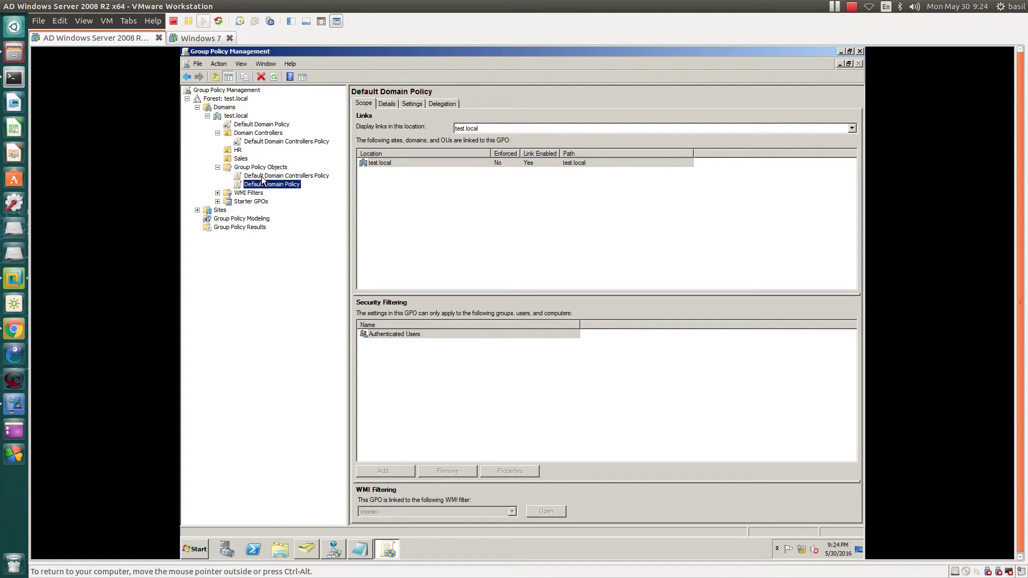
pyautogui.click(289, 176)
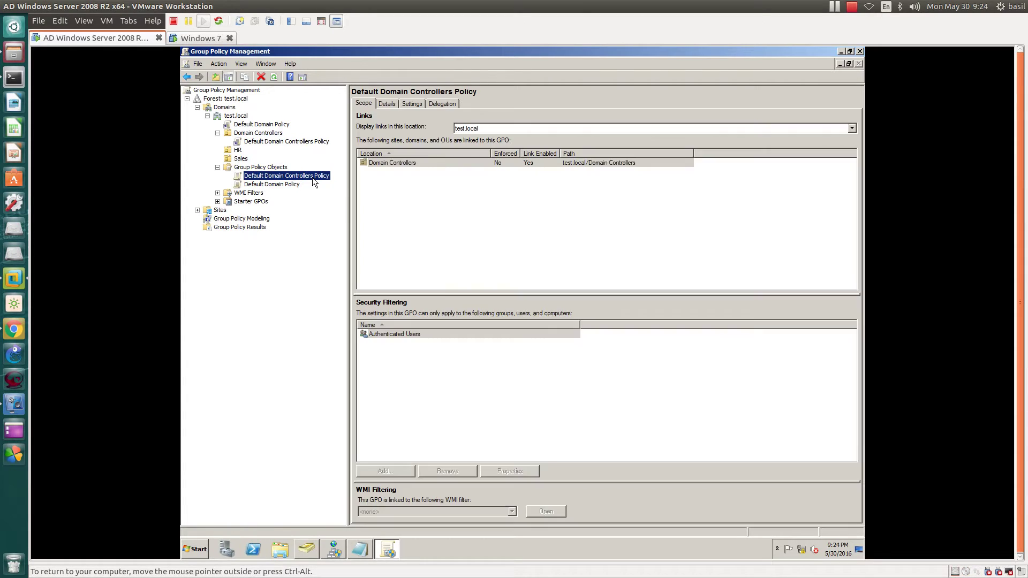
pyautogui.click(265, 142)
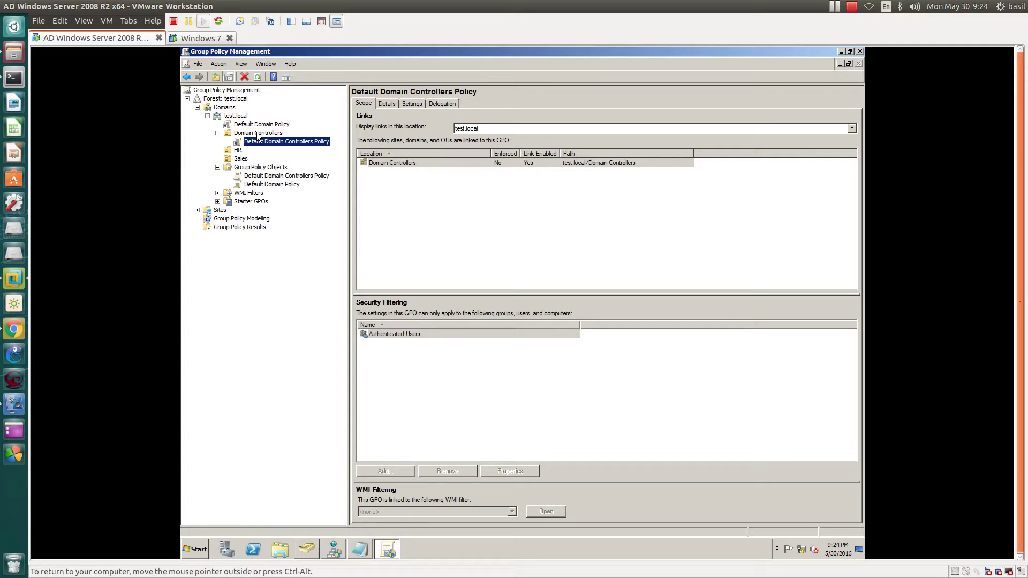
pyautogui.rightClick(257, 135)
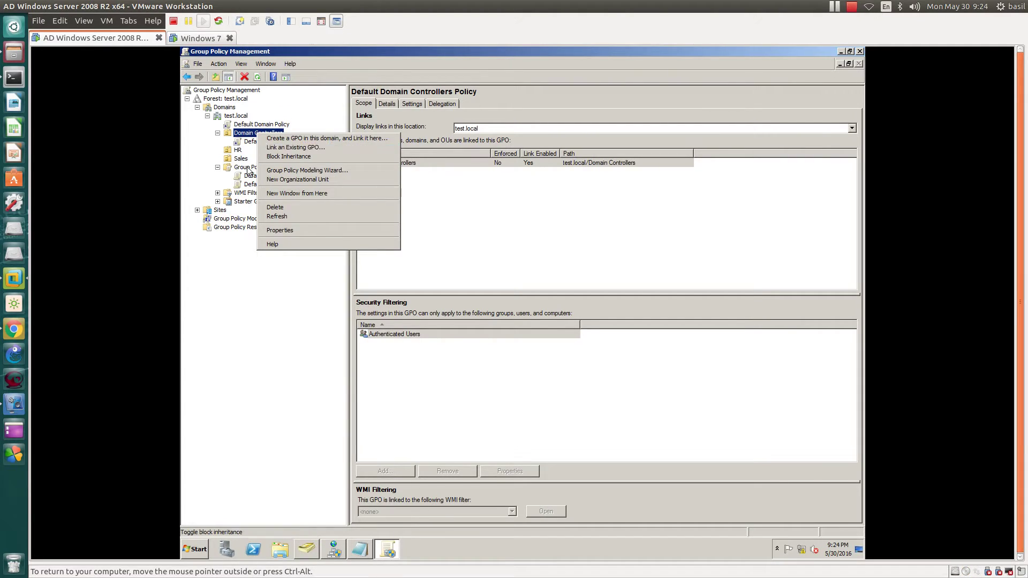
pyautogui.click(247, 168)
pyautogui.rightClick(258, 136)
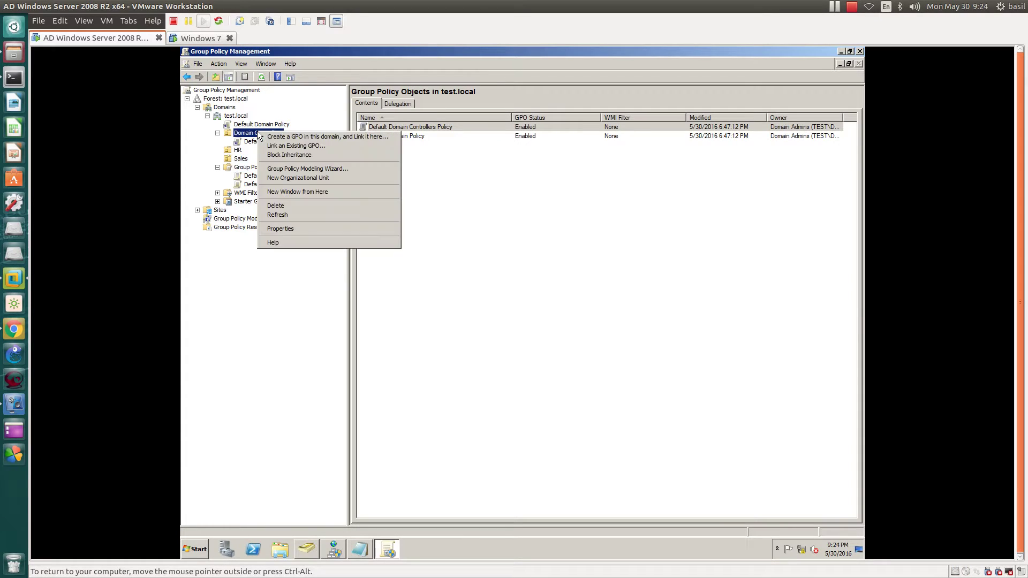
pyautogui.click(272, 147)
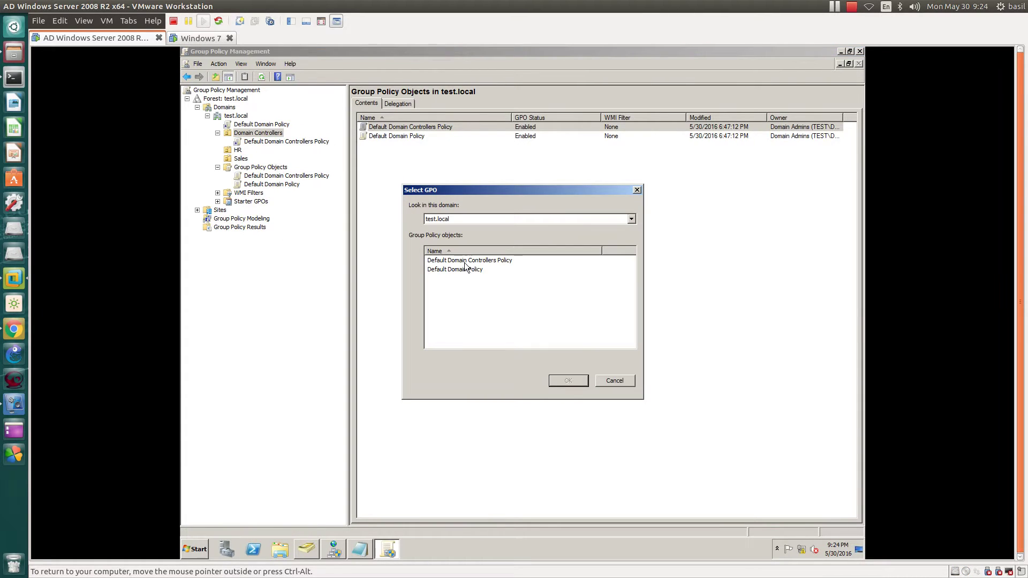
pyautogui.click(623, 378)
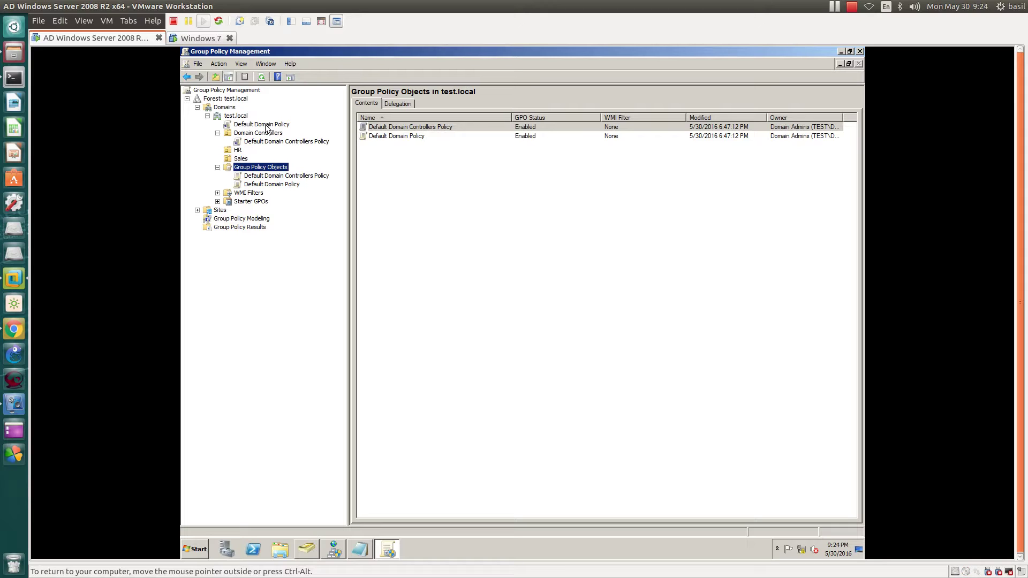
pyautogui.click(270, 184)
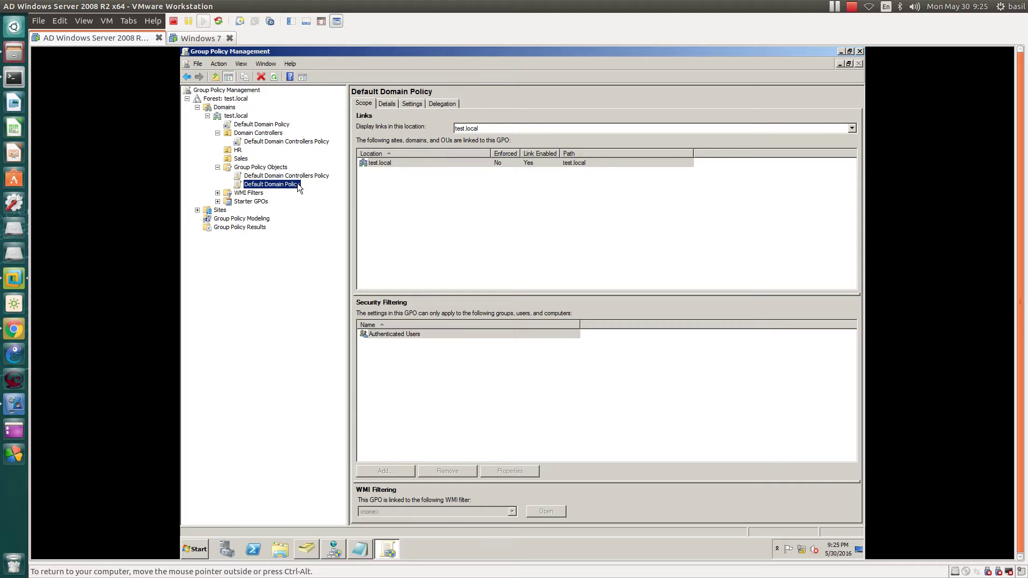
pyautogui.click(218, 168)
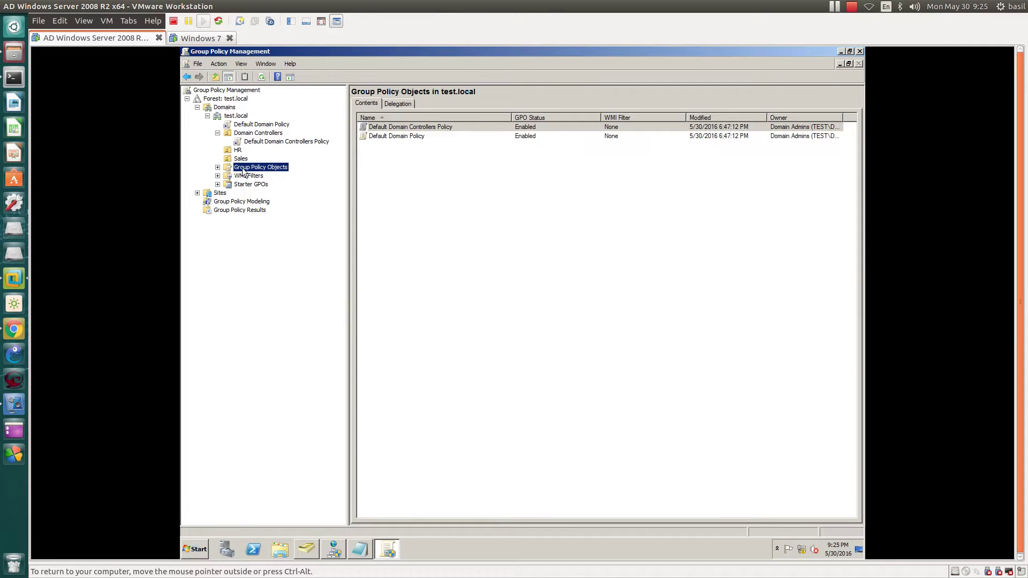
pyautogui.click(218, 167)
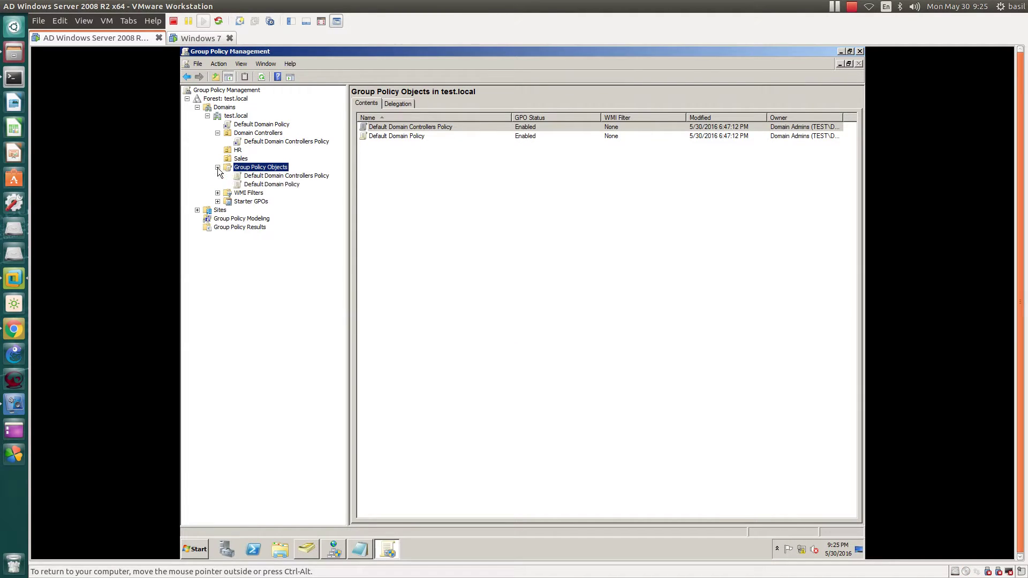
pyautogui.click(259, 185)
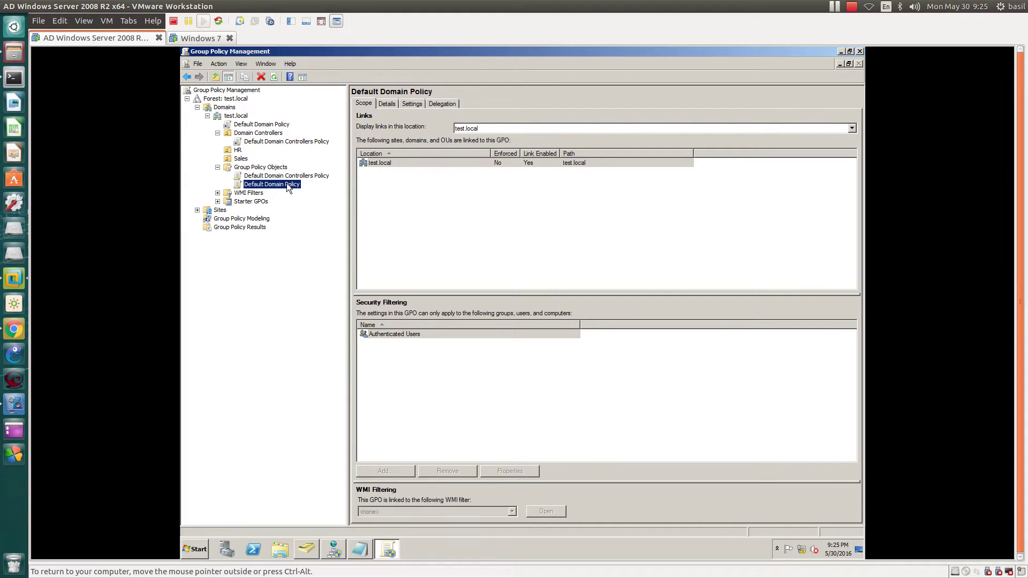
pyautogui.click(249, 124)
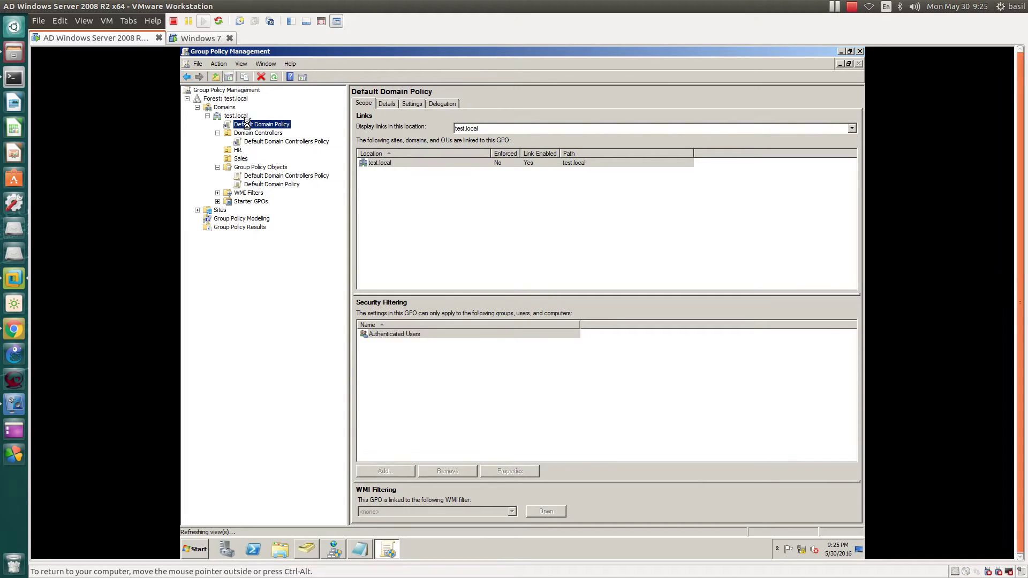
pyautogui.click(218, 167)
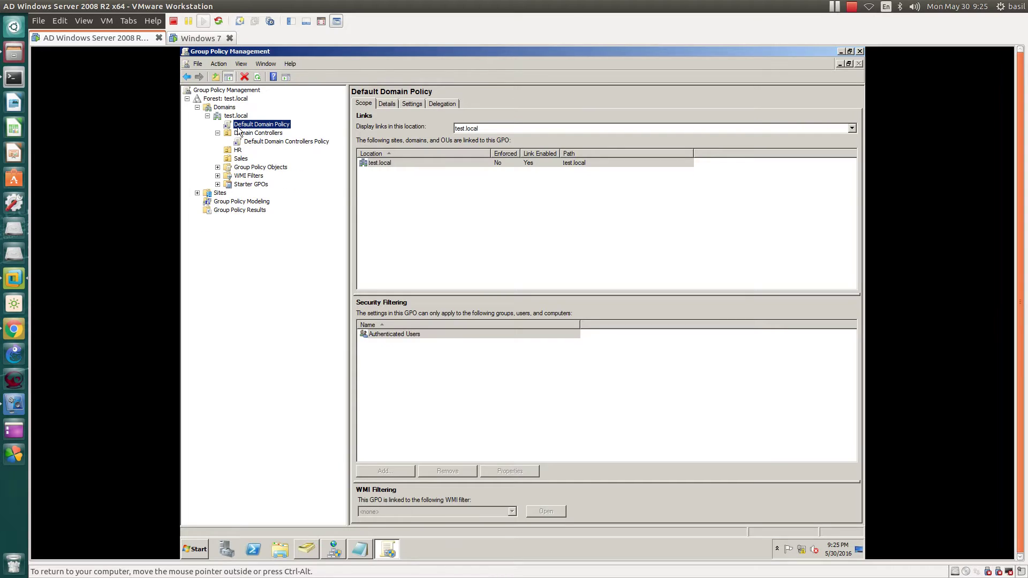
pyautogui.click(218, 168)
pyautogui.click(251, 176)
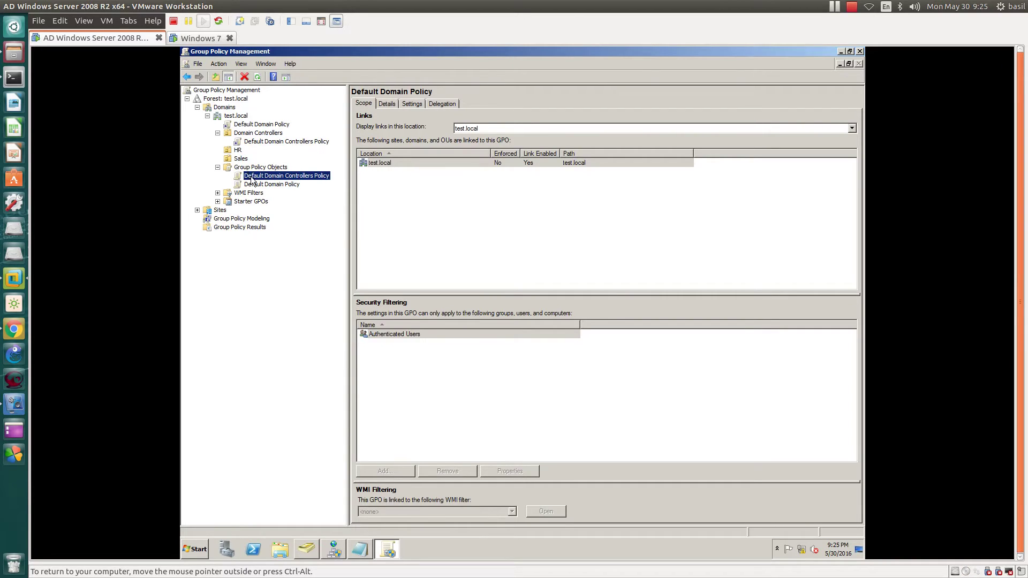
pyautogui.click(254, 185)
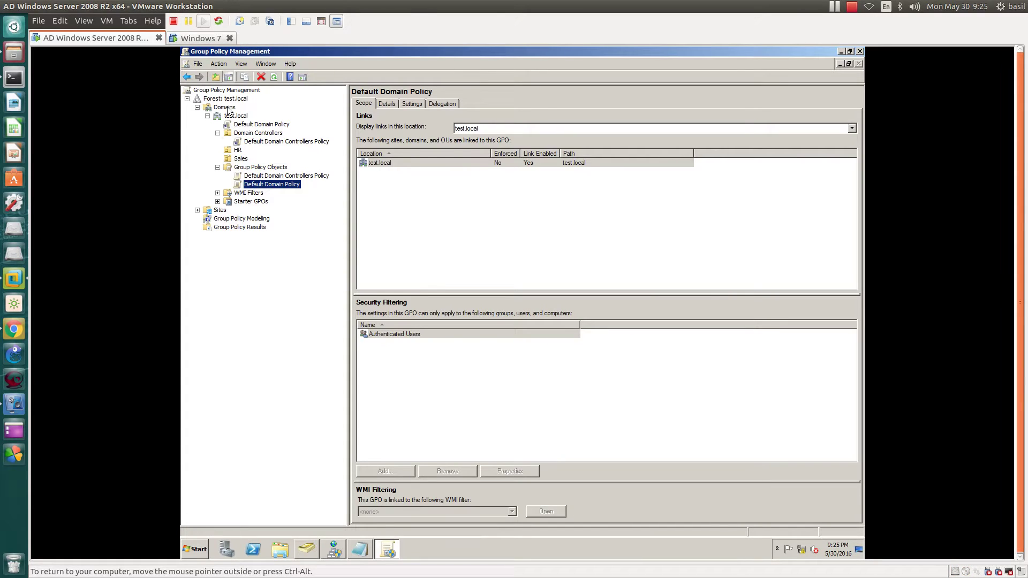
pyautogui.click(253, 125)
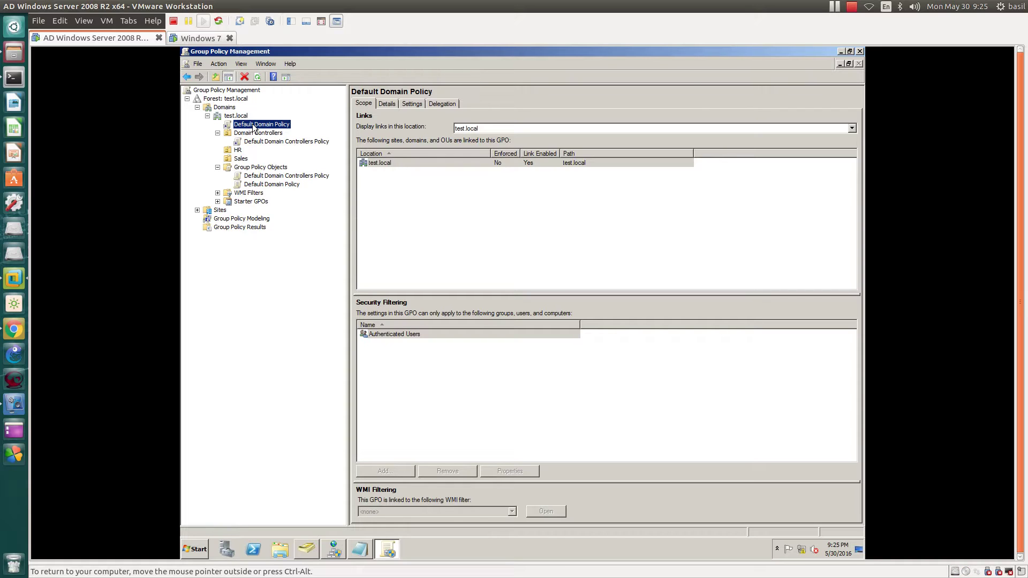
pyautogui.click(266, 177)
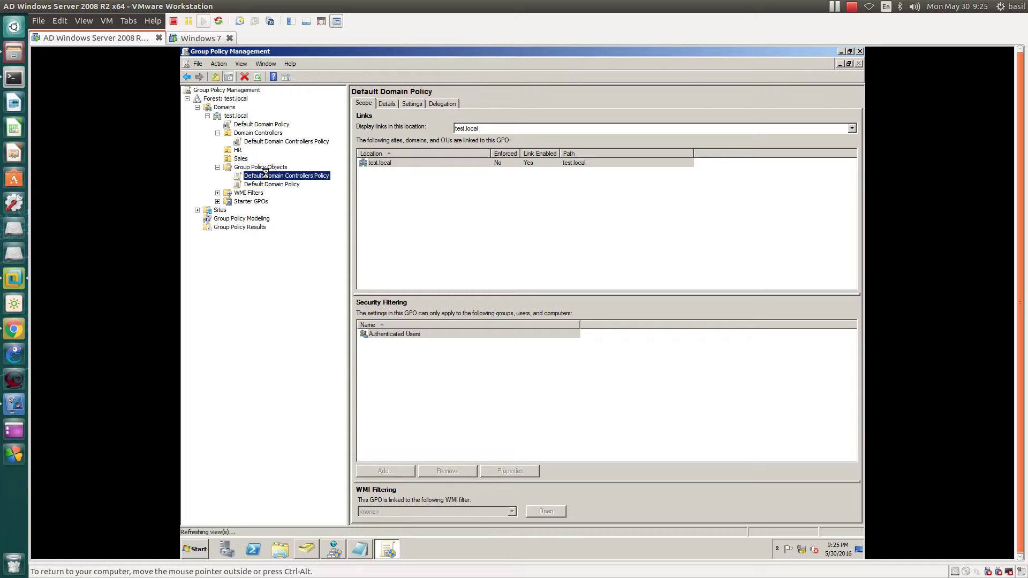
pyautogui.rightClick(266, 178)
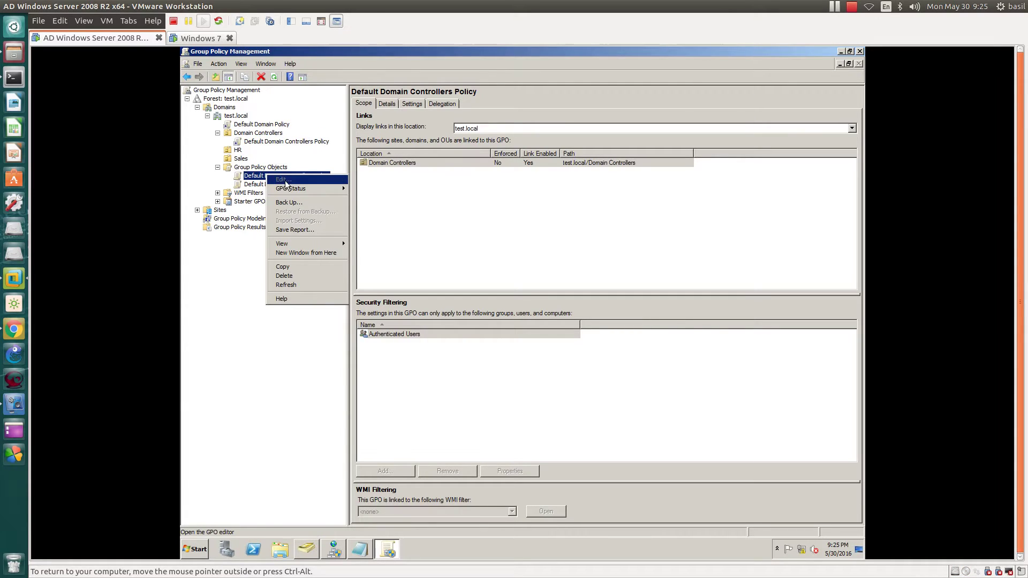
pyautogui.click(262, 184)
pyautogui.rightClick(261, 183)
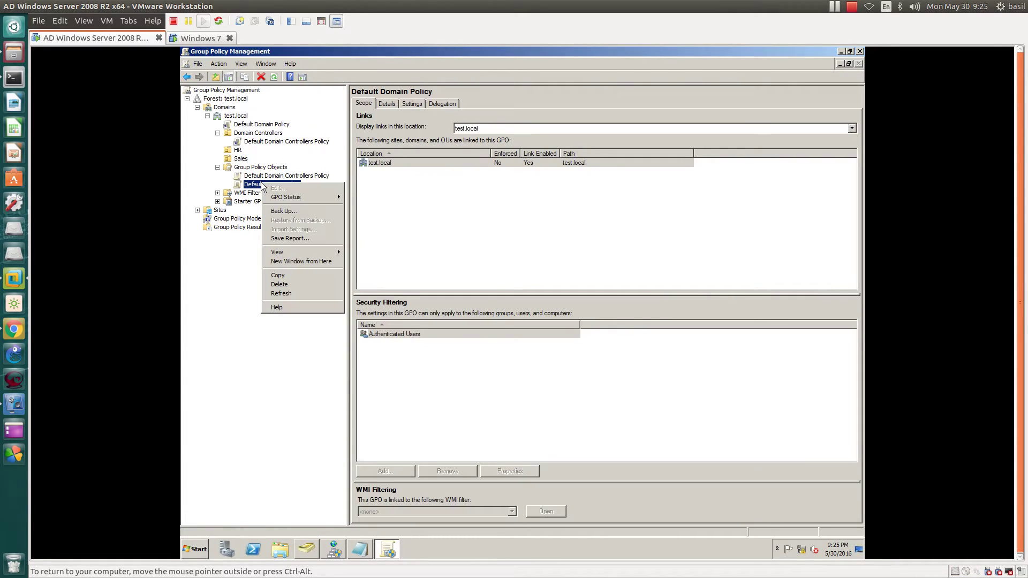
pyautogui.click(254, 187)
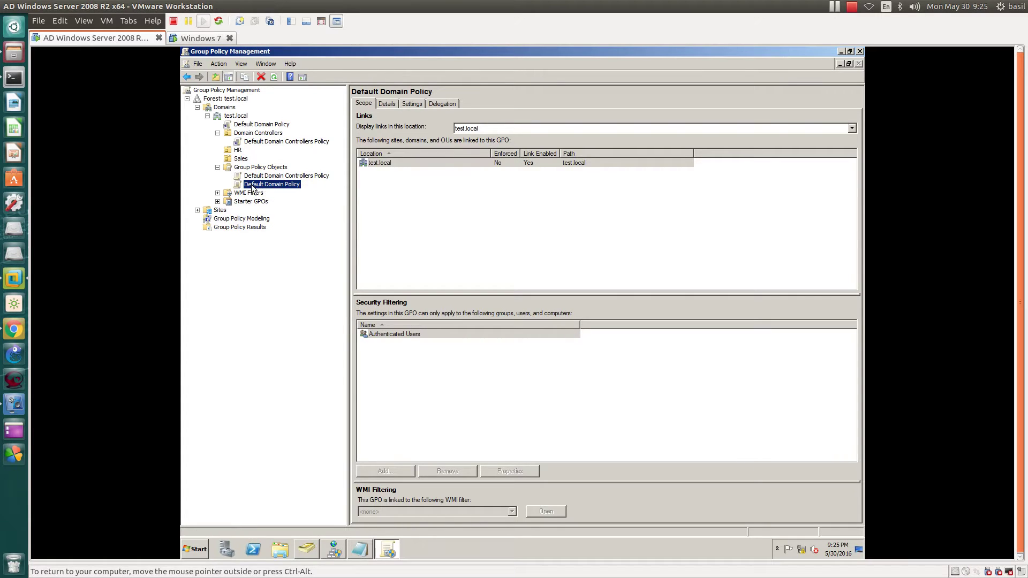
pyautogui.click(264, 176)
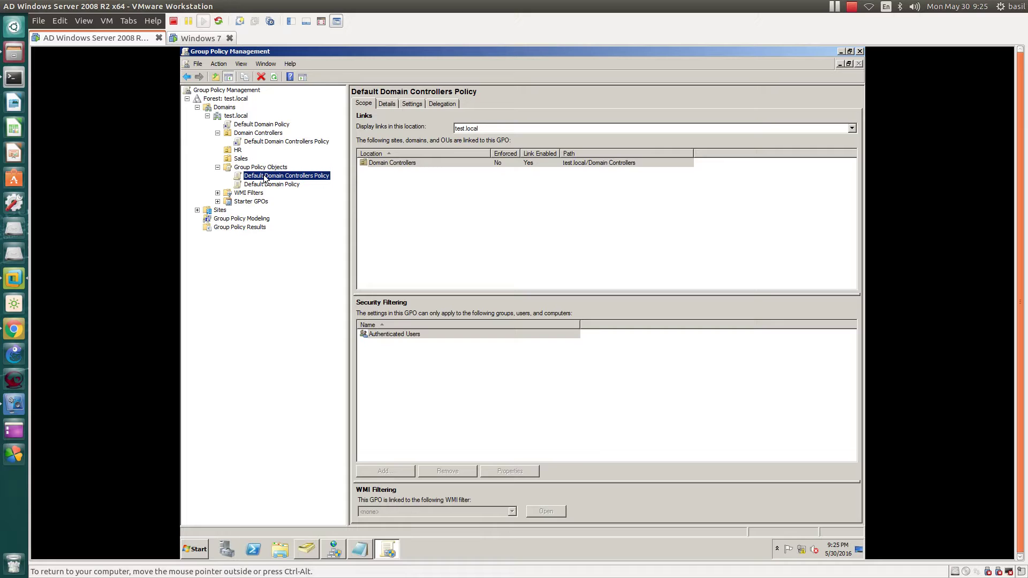
# Step: Select Default Domain Policy under test.local and open its Details, then its Settings report
pyautogui.click(263, 125)
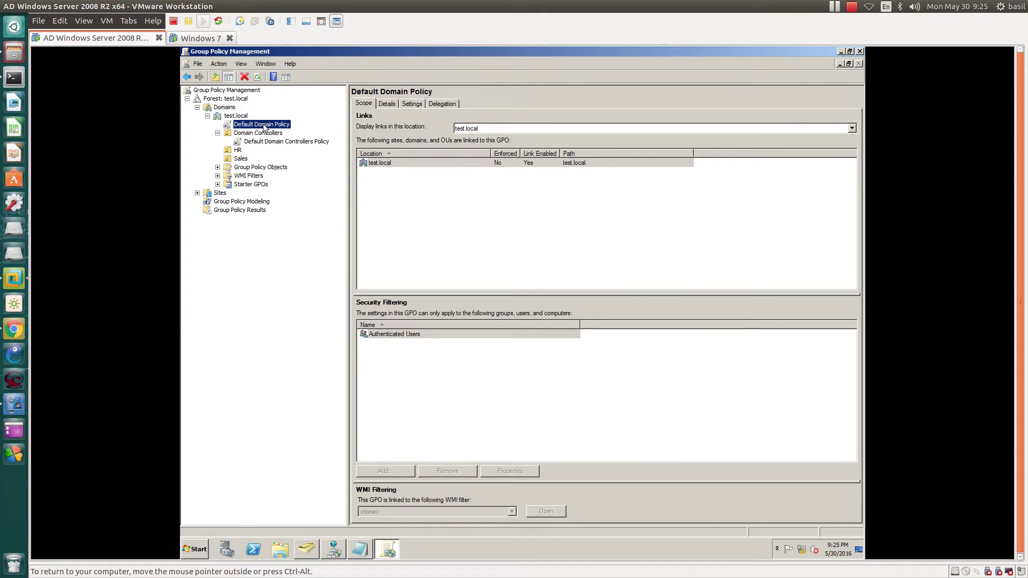
pyautogui.click(384, 103)
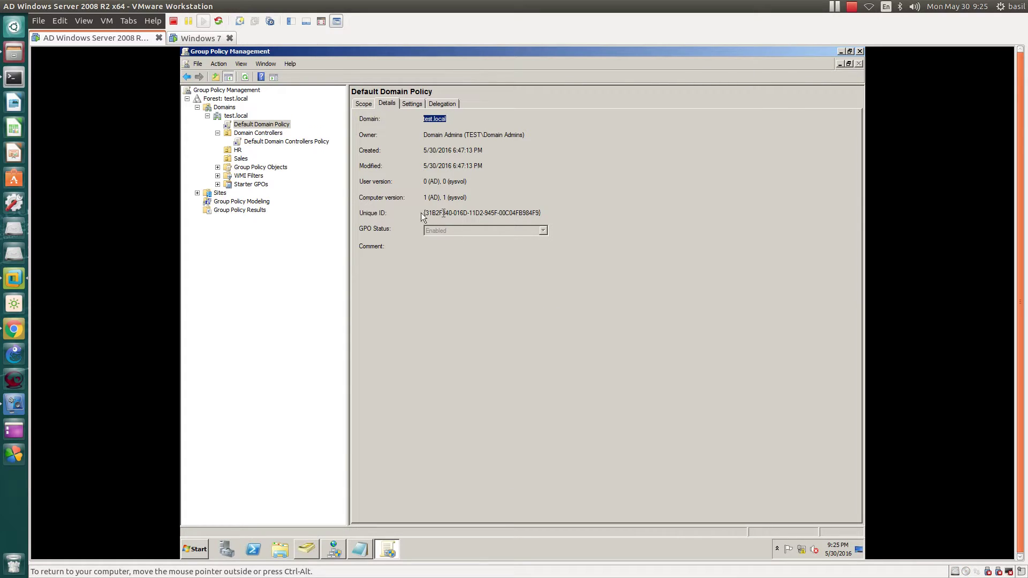
pyautogui.click(410, 105)
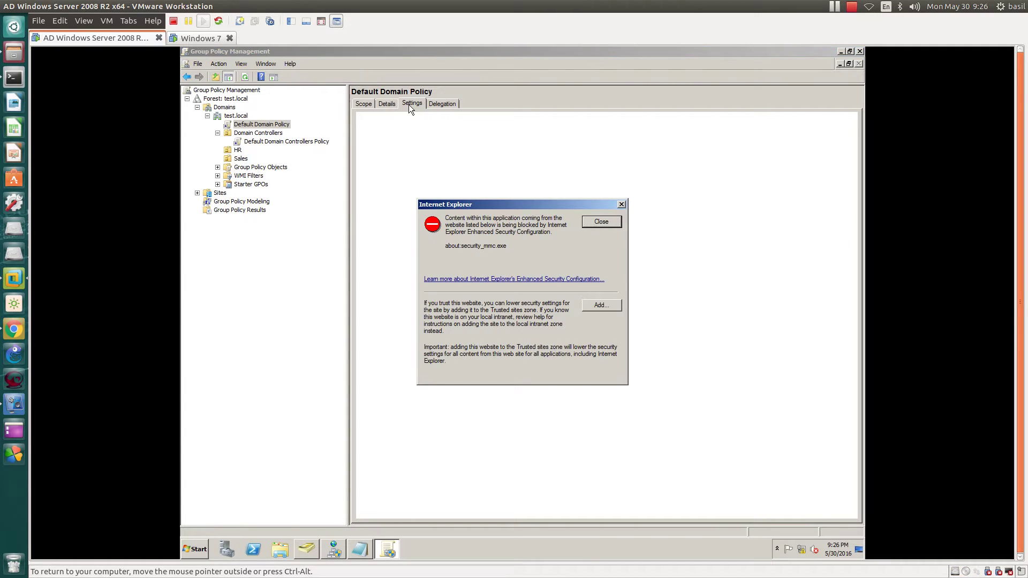
# Step: Dismiss the IE warning and review password policy: 24 remembered, 42-day maximum age, 7-character minimum, complexity enabled
pyautogui.click(610, 223)
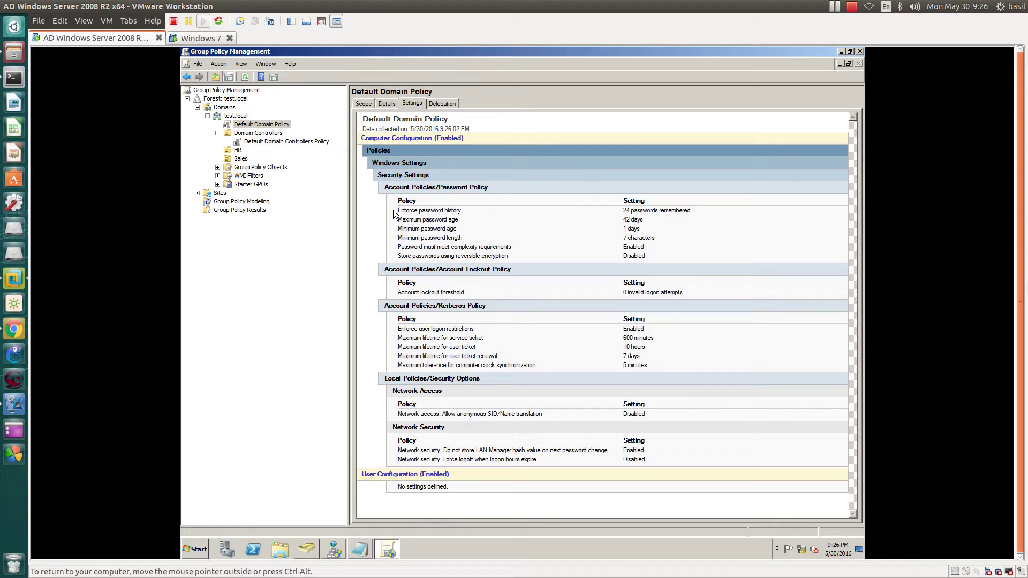
pyautogui.moveTo(398, 209); pyautogui.dragTo(474, 213)
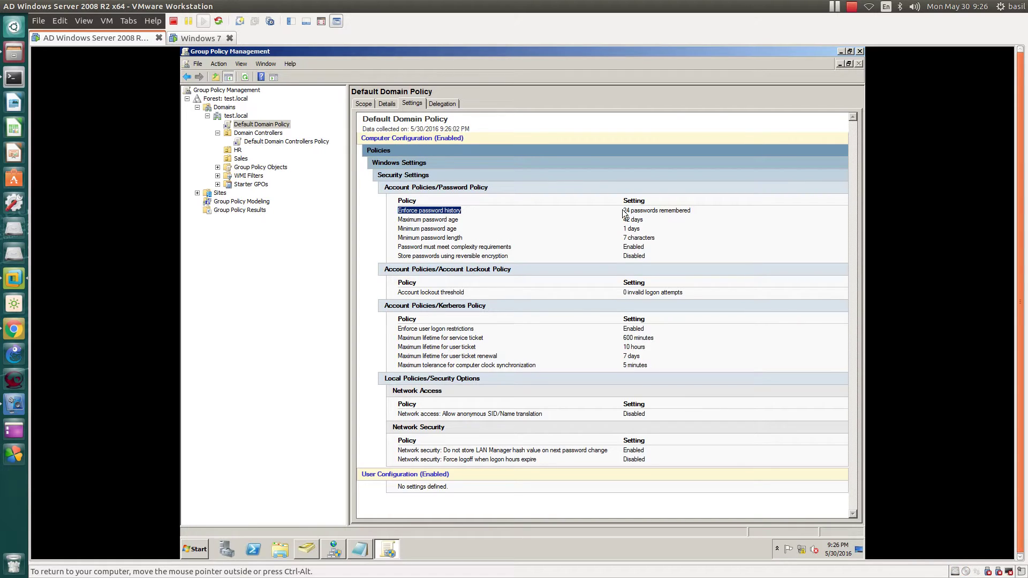
pyautogui.moveTo(624, 210); pyautogui.dragTo(680, 211)
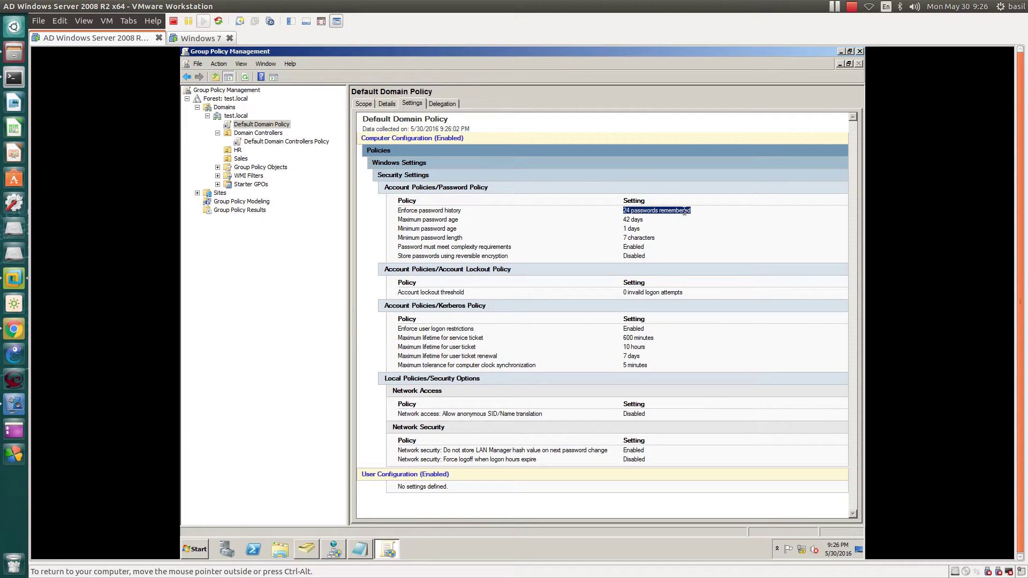
pyautogui.moveTo(397, 220); pyautogui.dragTo(470, 223)
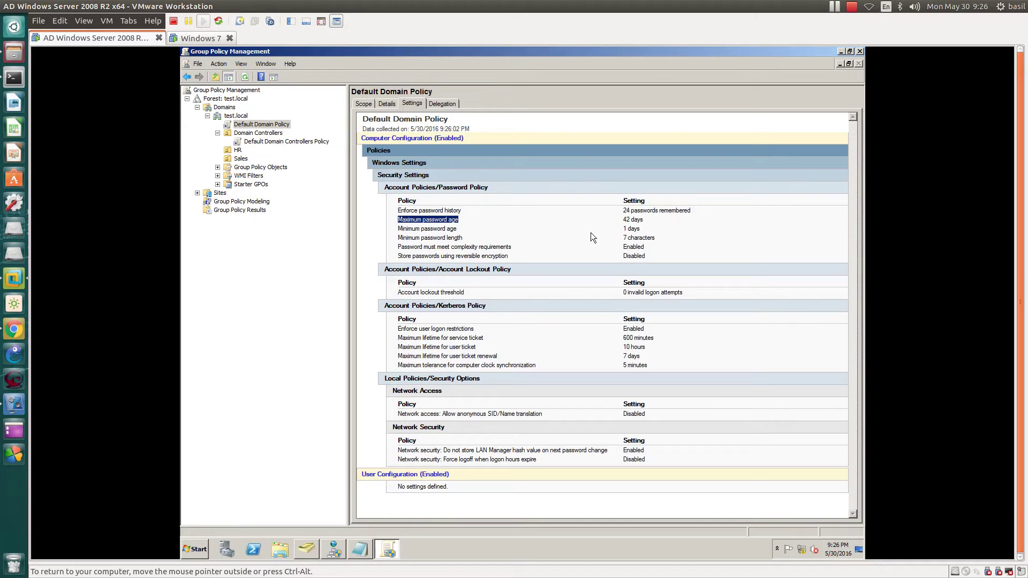
pyautogui.moveTo(397, 248)
pyautogui.mouseDown()
pyautogui.moveTo(484, 245)
pyautogui.moveTo(397, 249)
pyautogui.mouseUp()
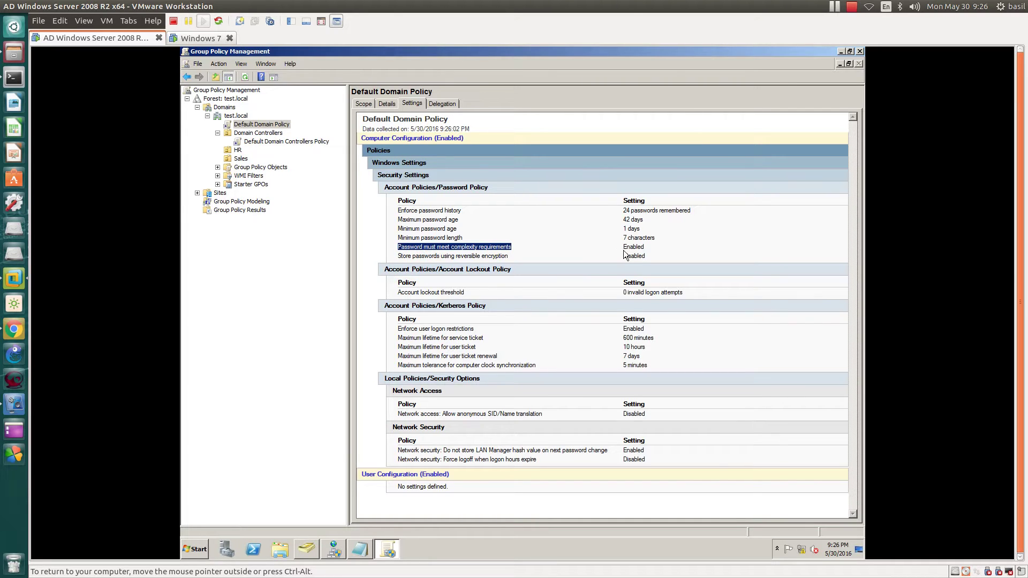
pyautogui.moveTo(623, 210); pyautogui.dragTo(649, 258)
pyautogui.click(648, 258)
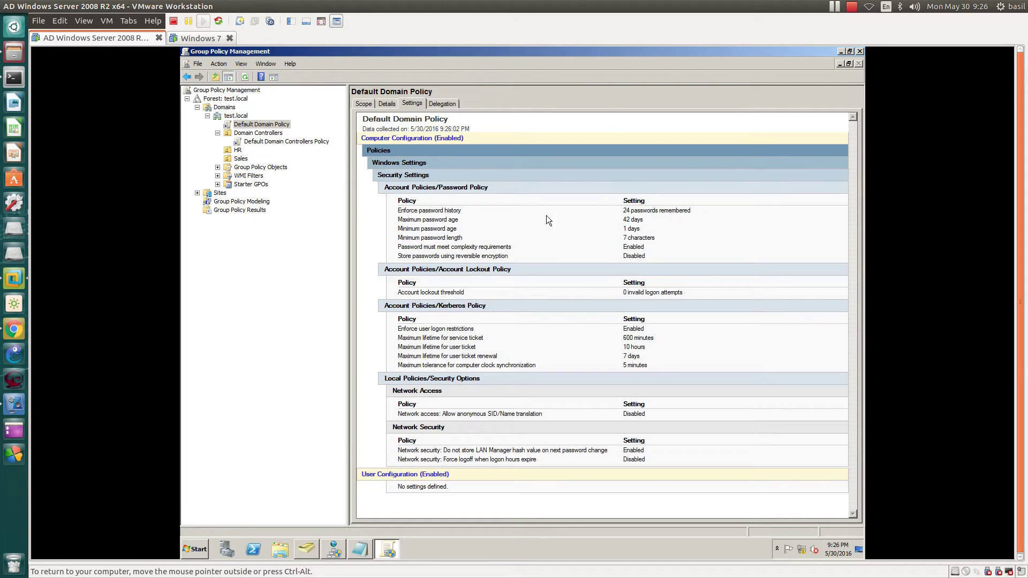
# Step: Select Default Domain Controllers Policy to view its settings report
pyautogui.rightClick(251, 124)
pyautogui.click(241, 125)
pyautogui.rightClick(241, 124)
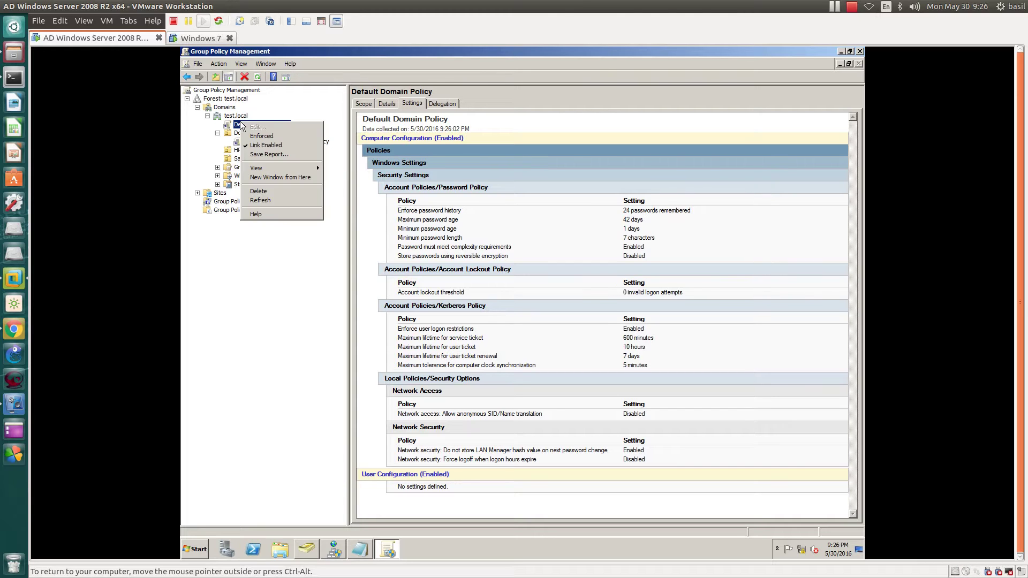
pyautogui.click(241, 125)
pyautogui.click(256, 142)
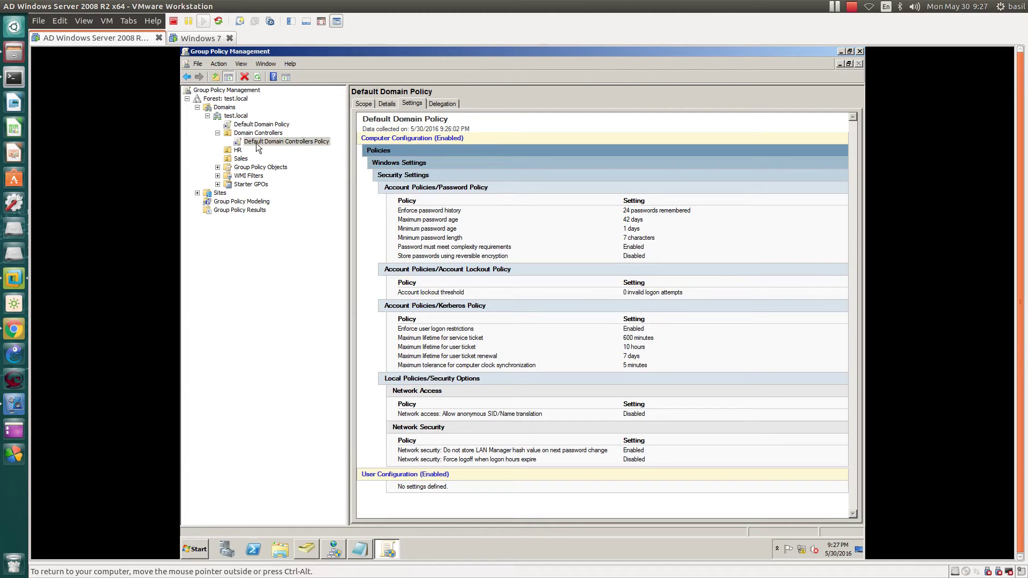
# Step: Add about:security_mmc.exe to Trusted sites so the report loads, then release input from the VM
pyautogui.click(601, 305)
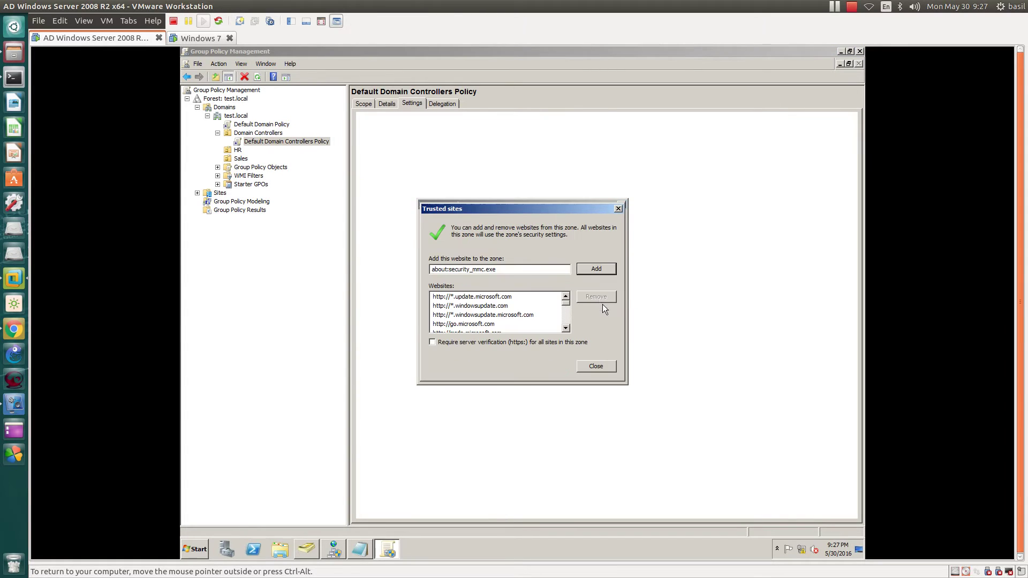
pyautogui.click(595, 269)
pyautogui.click(598, 367)
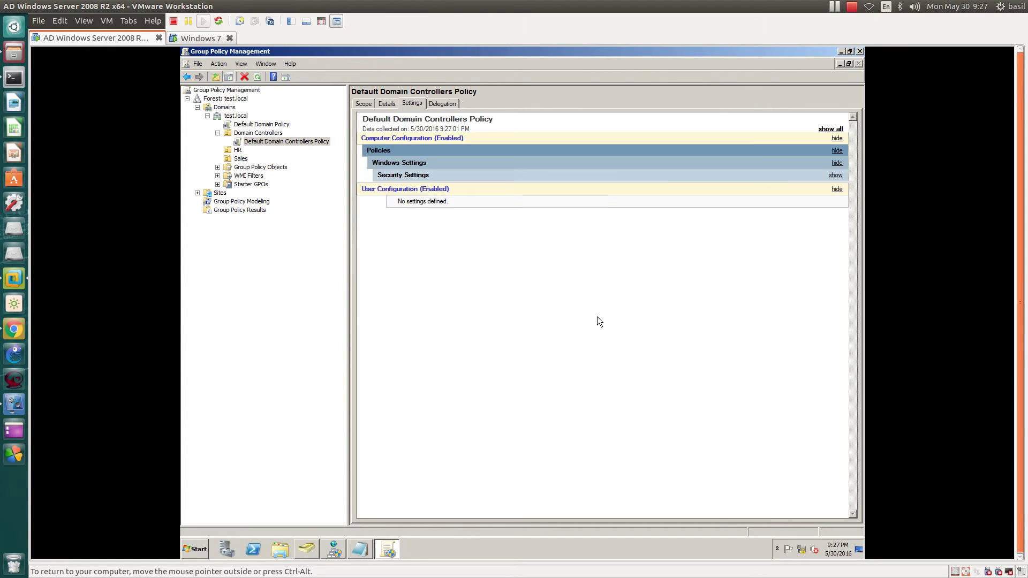
pyautogui.rightClick(281, 142)
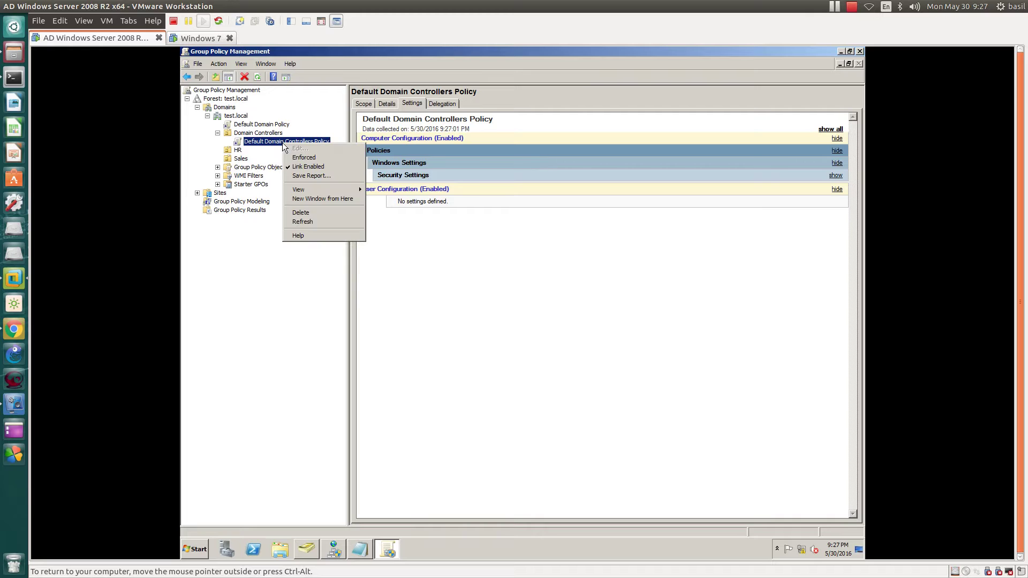
pyautogui.click(255, 143)
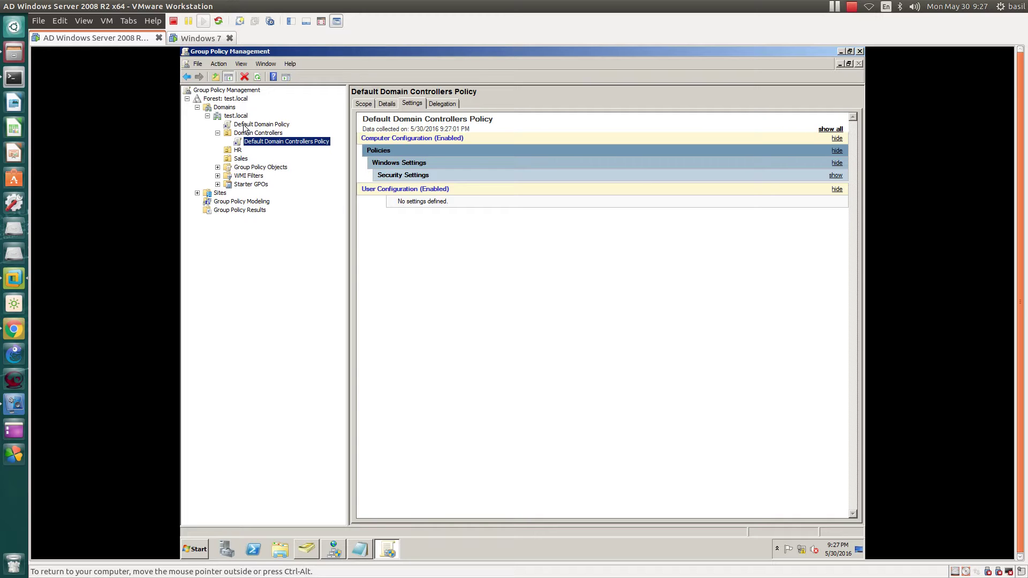
pyautogui.hotkey('ctrl', 'alt')
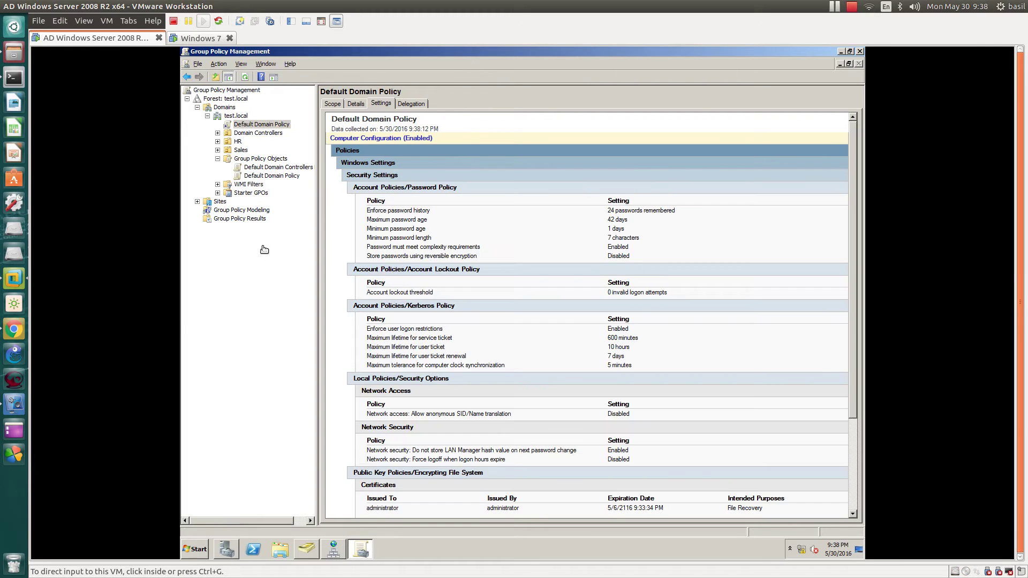
# Step: Restart the server from the Start menu with reason Hardware: Installation (Planned)
pyautogui.click(239, 140)
pyautogui.click(244, 167)
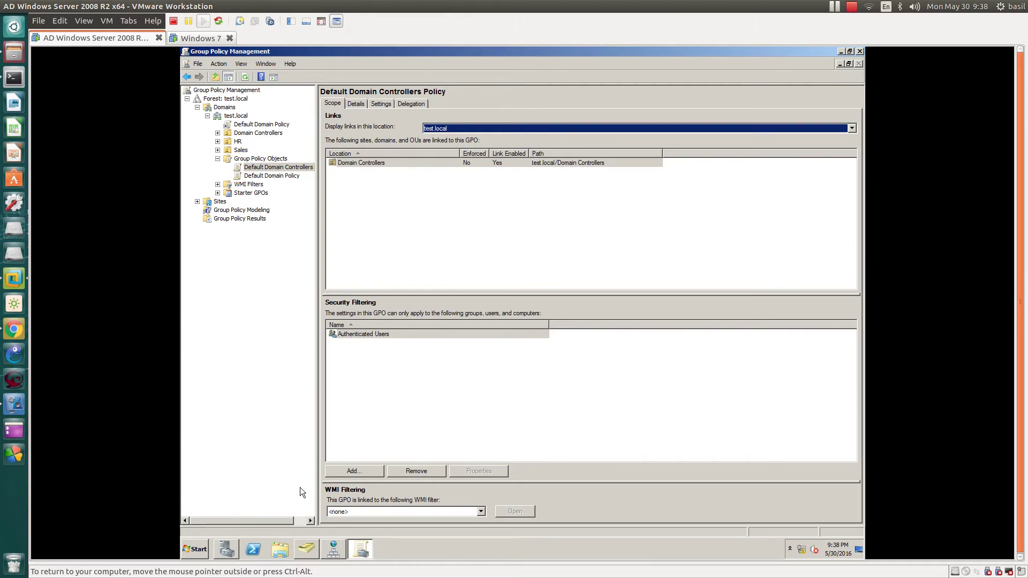
pyautogui.click(183, 551)
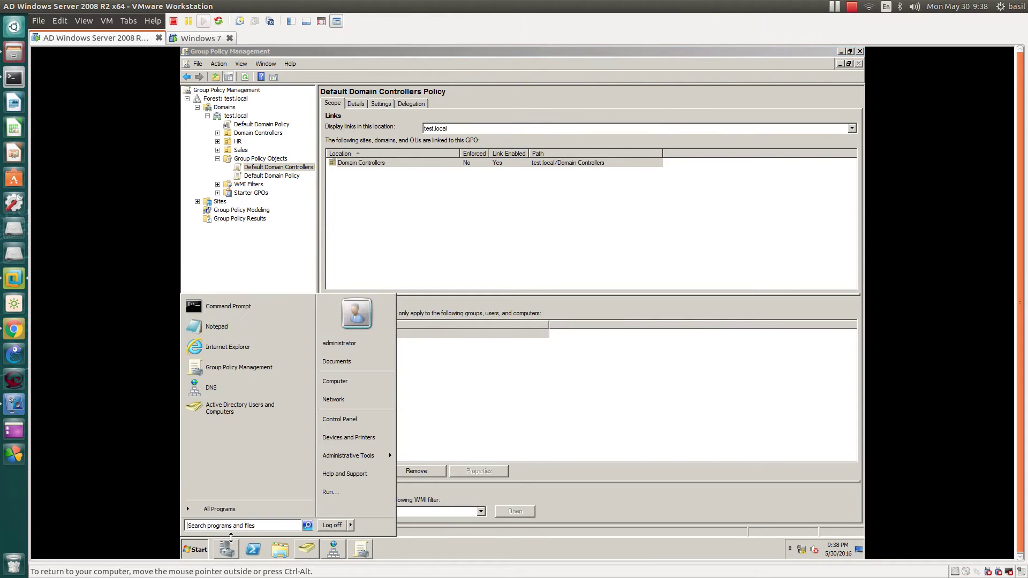
pyautogui.moveTo(349, 527)
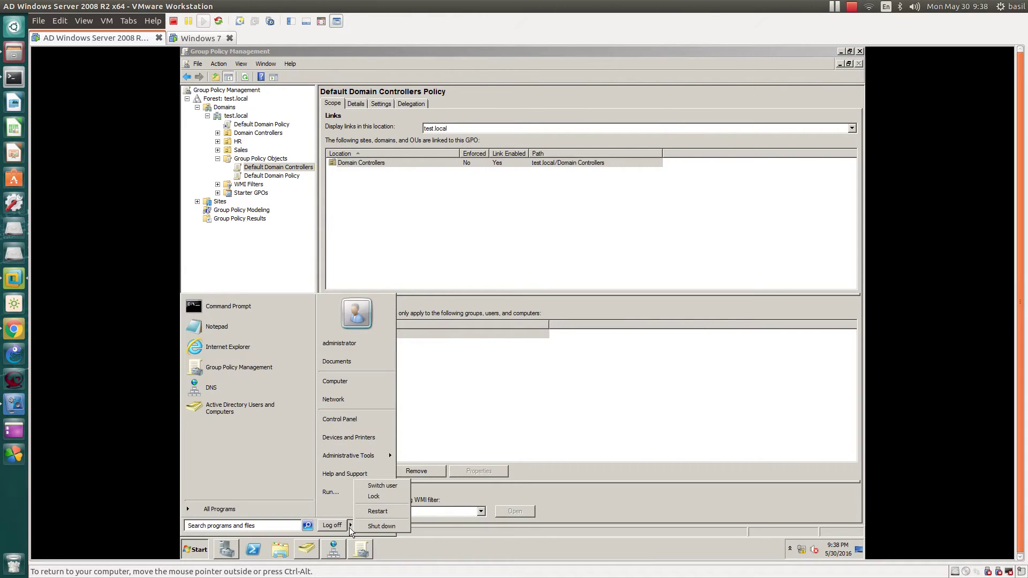
pyautogui.click(379, 512)
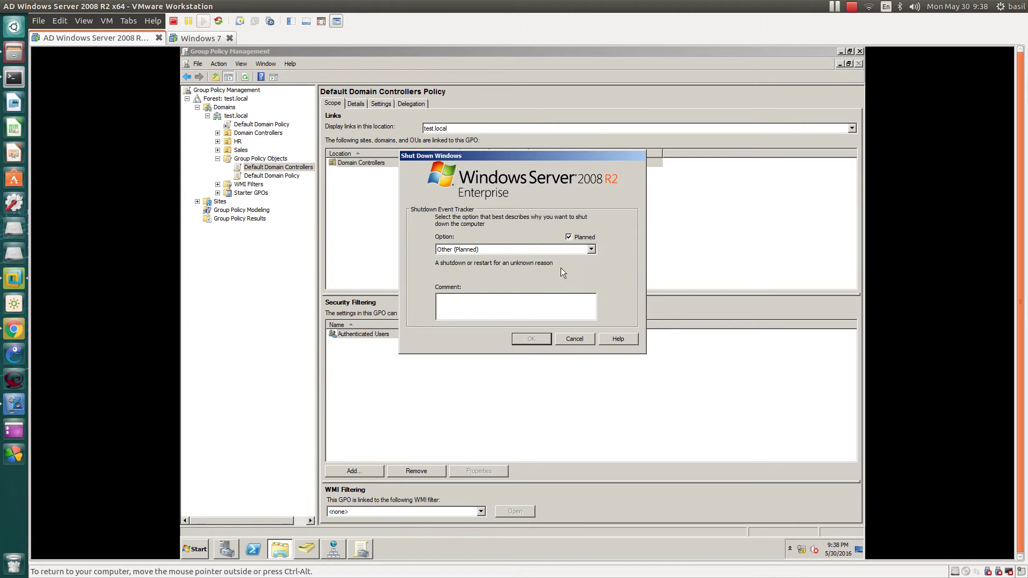
pyautogui.click(544, 249)
pyautogui.click(489, 284)
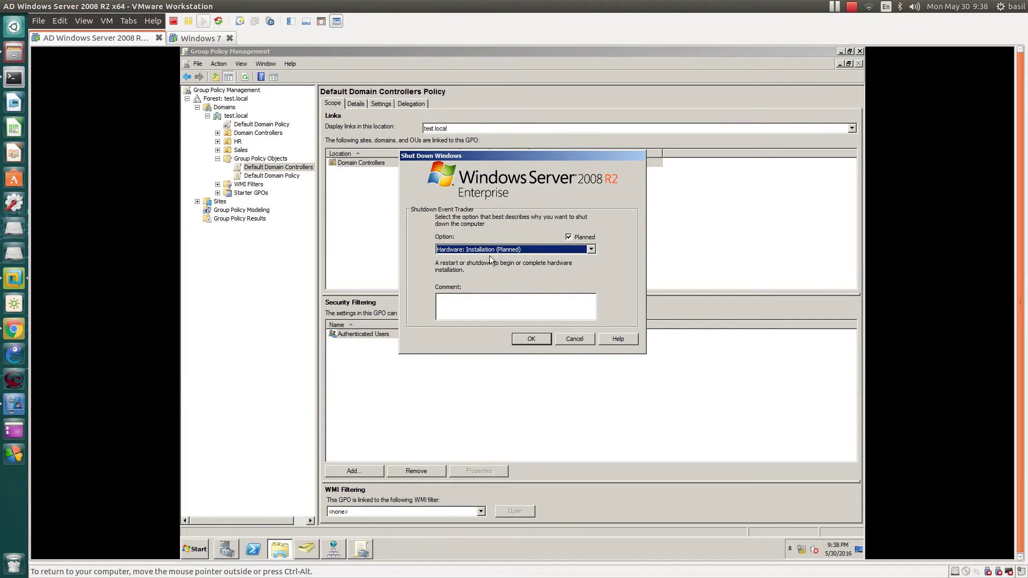
pyautogui.click(540, 337)
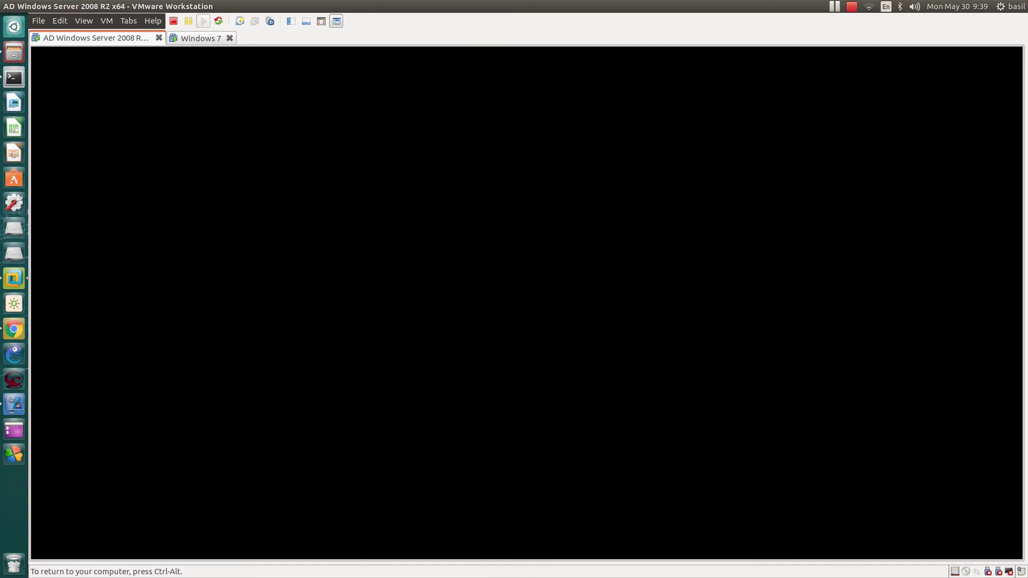
# Step: Wait for the restarted server to boot, checking the VM menu along the way
pyautogui.hotkey('ctrl', 'alt')
pyautogui.click(106, 22)
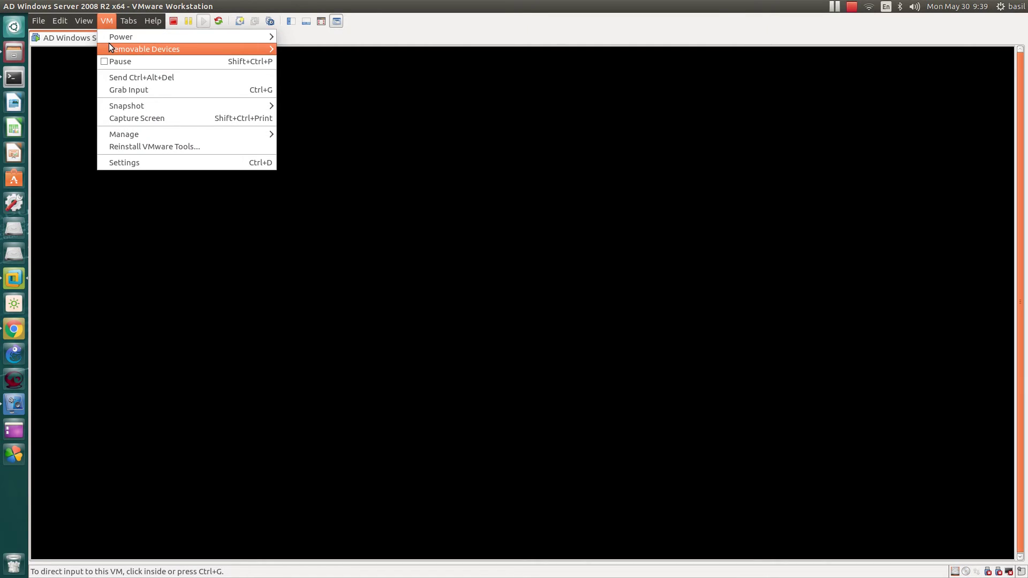
pyautogui.moveTo(108, 44)
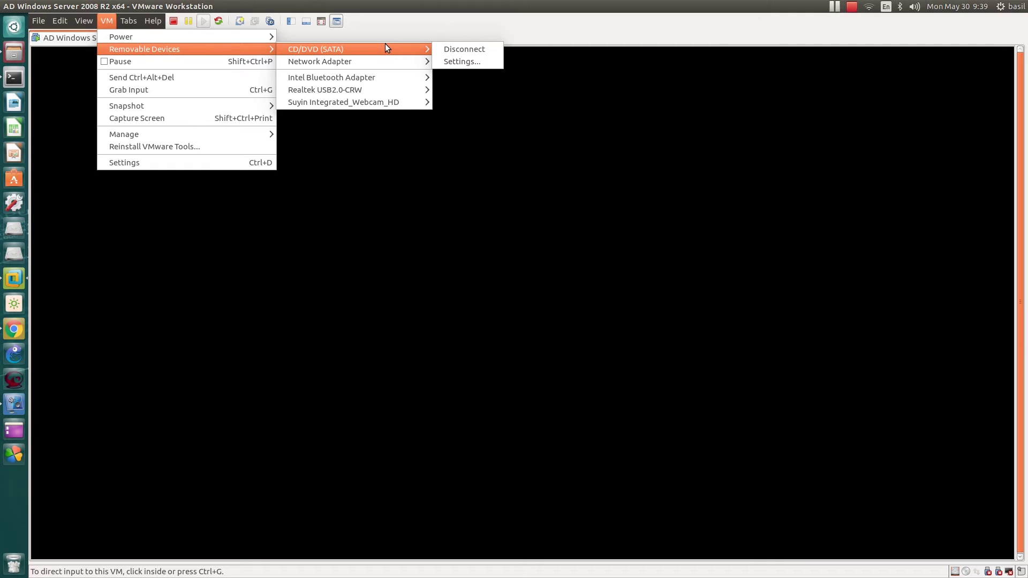
pyautogui.moveTo(338, 64)
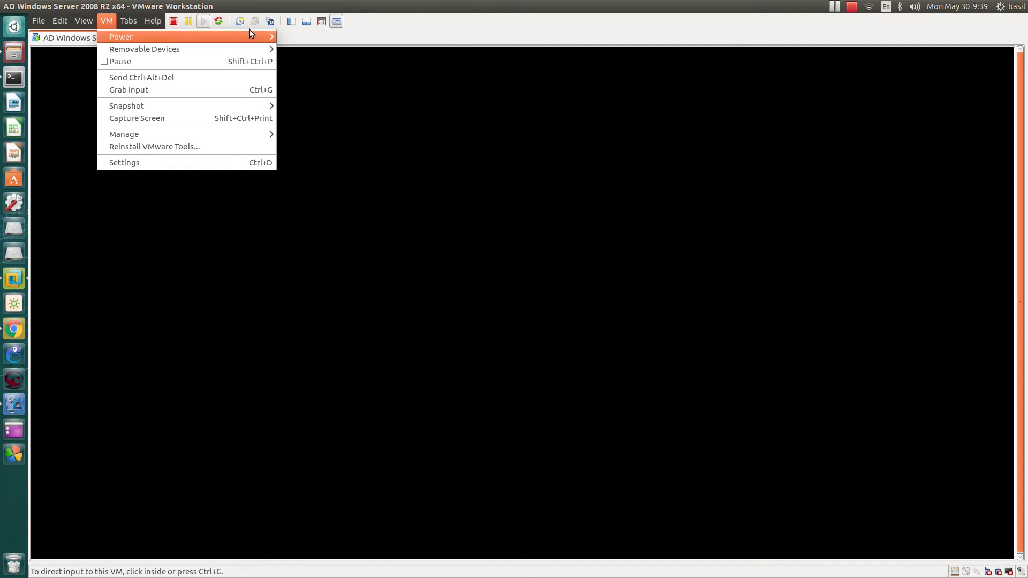
pyautogui.click(267, 8)
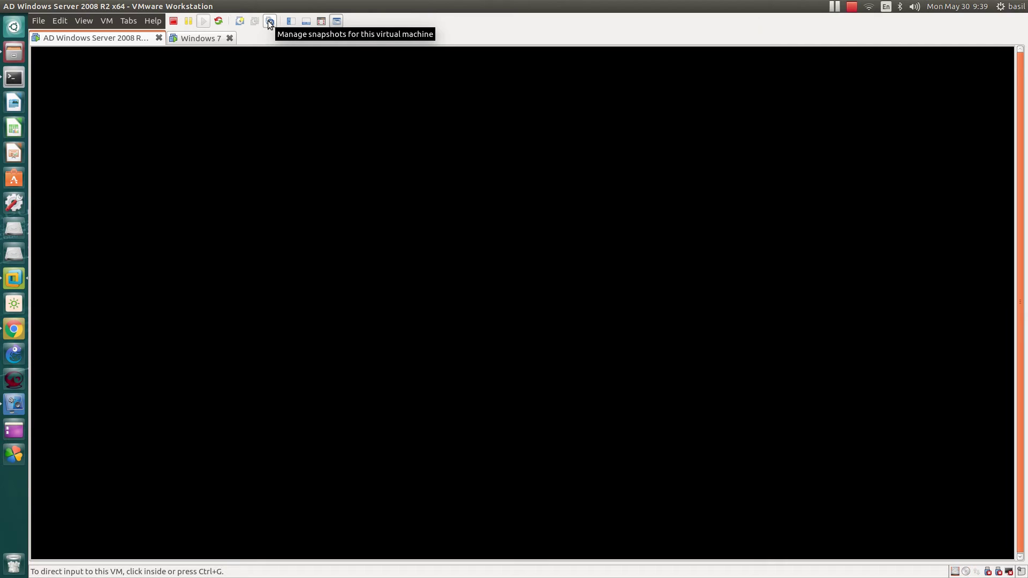
pyautogui.click(402, 150)
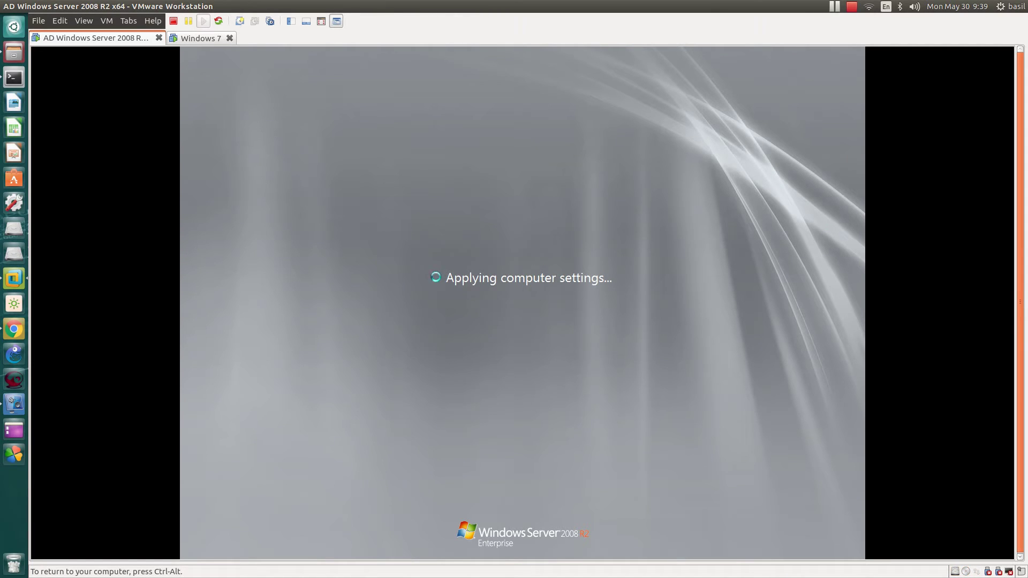
pyautogui.hotkey('ctrl', 'alt')
pyautogui.press('Escape')
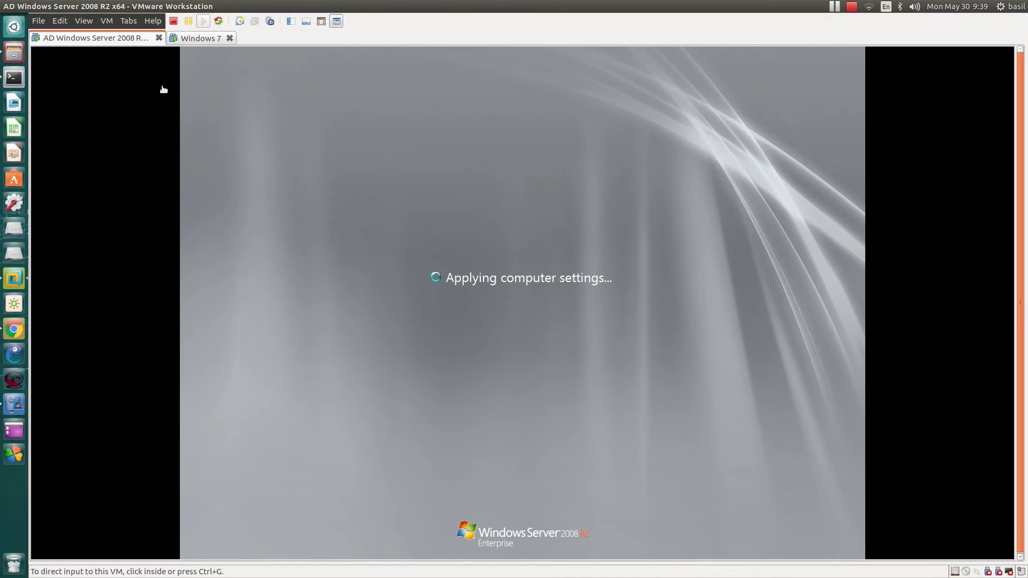
pyautogui.click(107, 21)
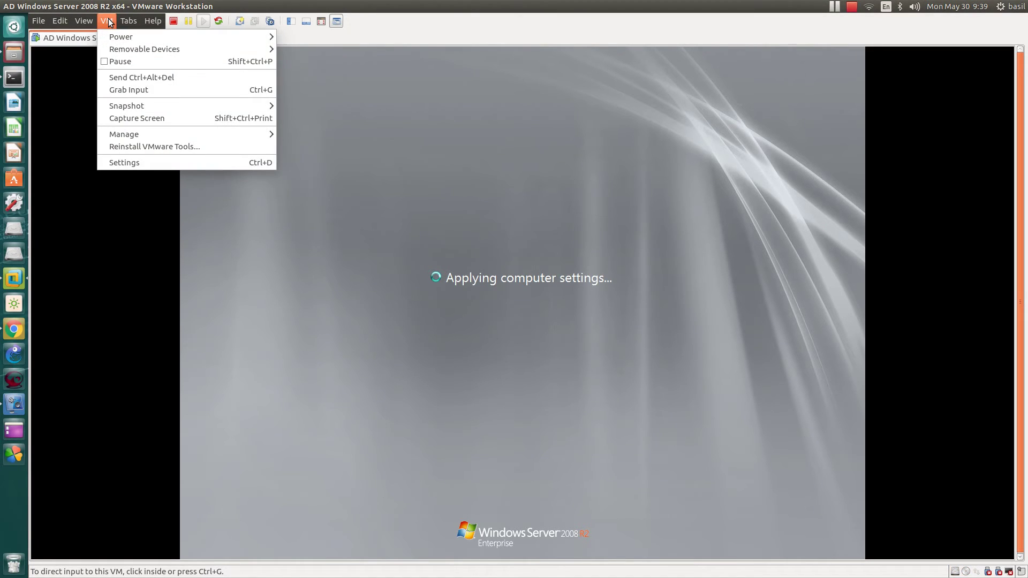
pyautogui.click(107, 22)
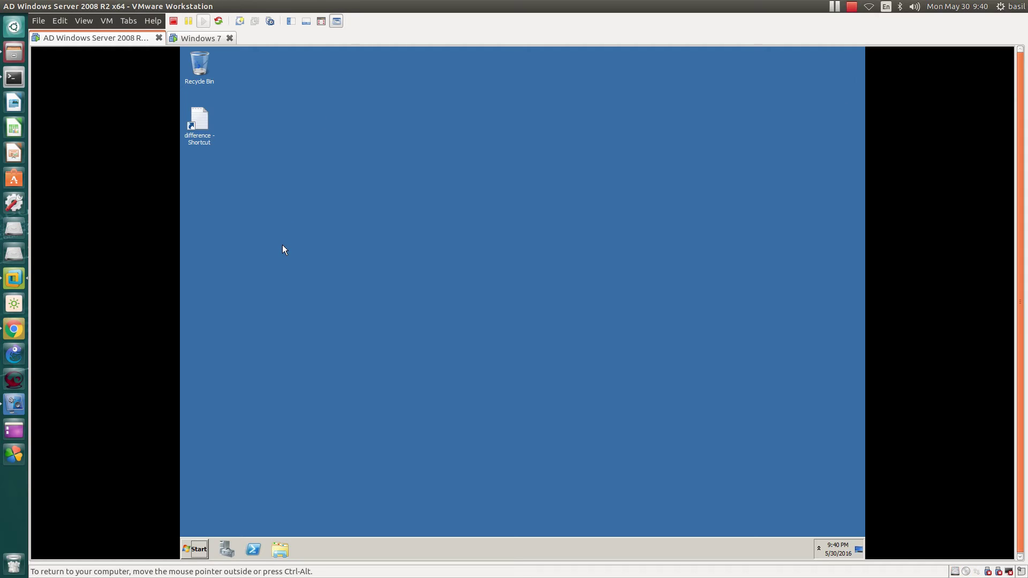
# Step: Launch Group Policy Management from the server's Start menu
pyautogui.click(193, 550)
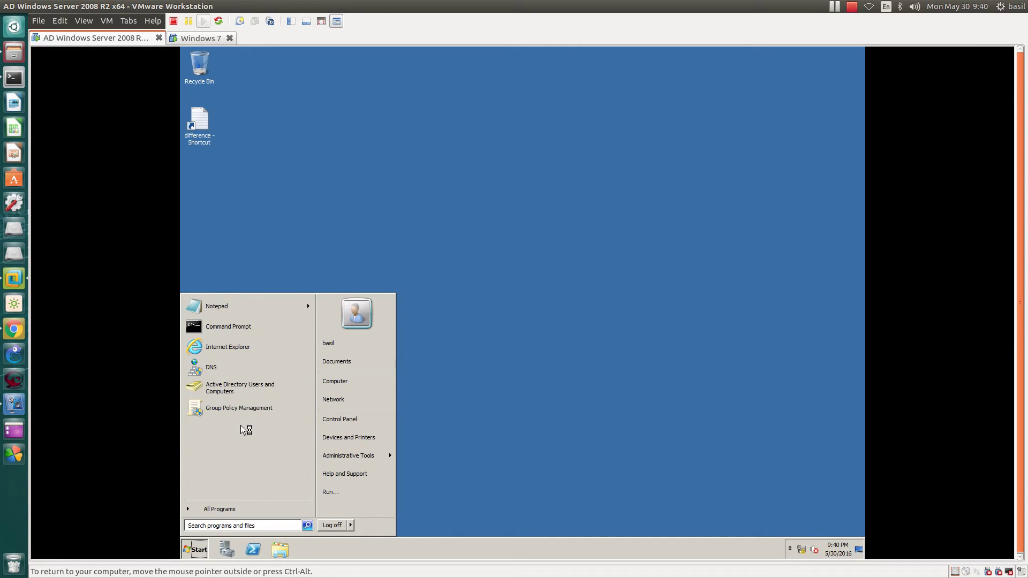
pyautogui.click(243, 409)
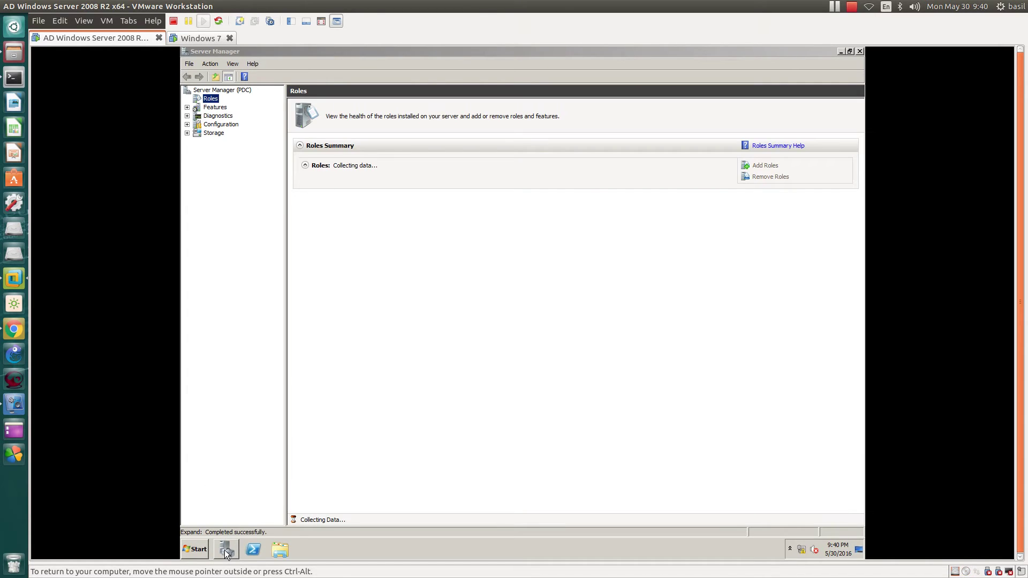
pyautogui.click(225, 552)
pyautogui.click(202, 555)
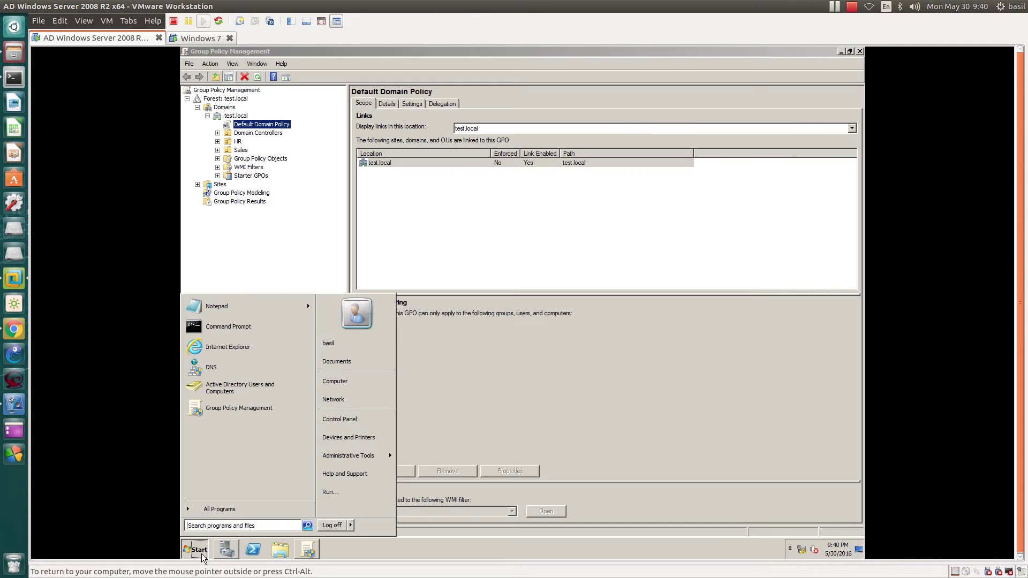
pyautogui.click(253, 131)
# Step: Check Default Domain Controllers Policy, reselect Default Domain Policy, and log off the server
pyautogui.rightClick(253, 128)
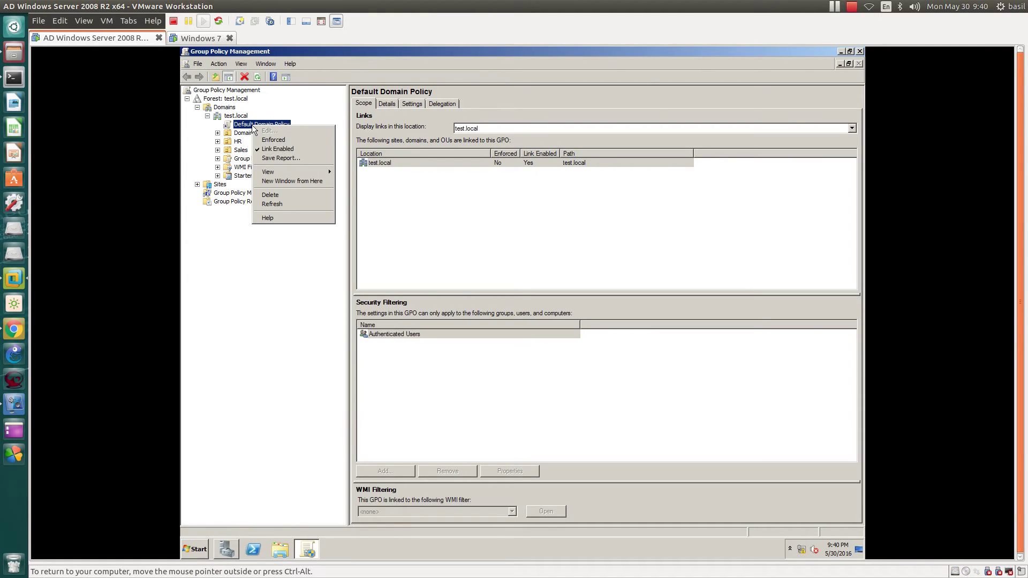
pyautogui.click(217, 159)
pyautogui.click(262, 170)
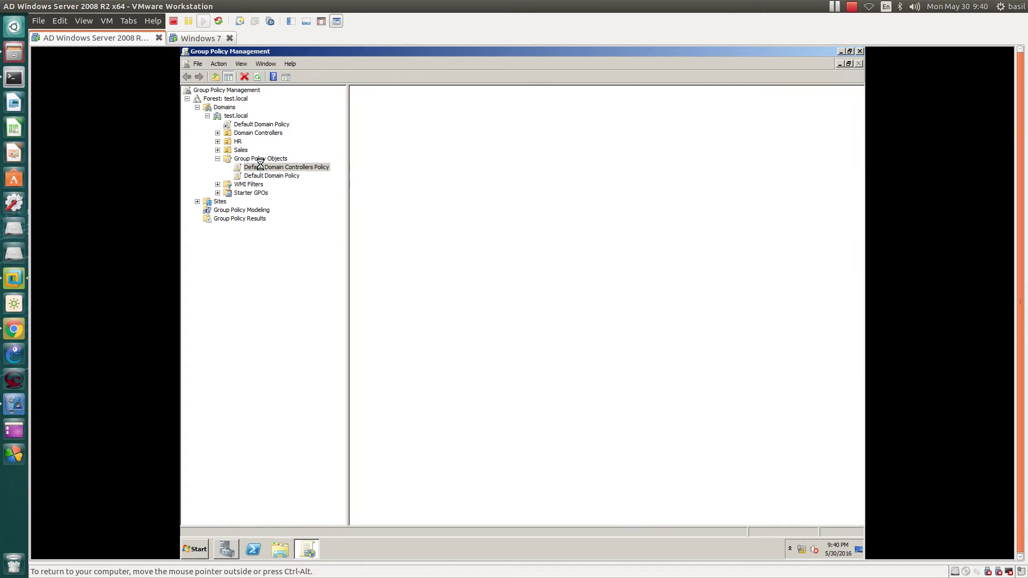
pyautogui.rightClick(293, 166)
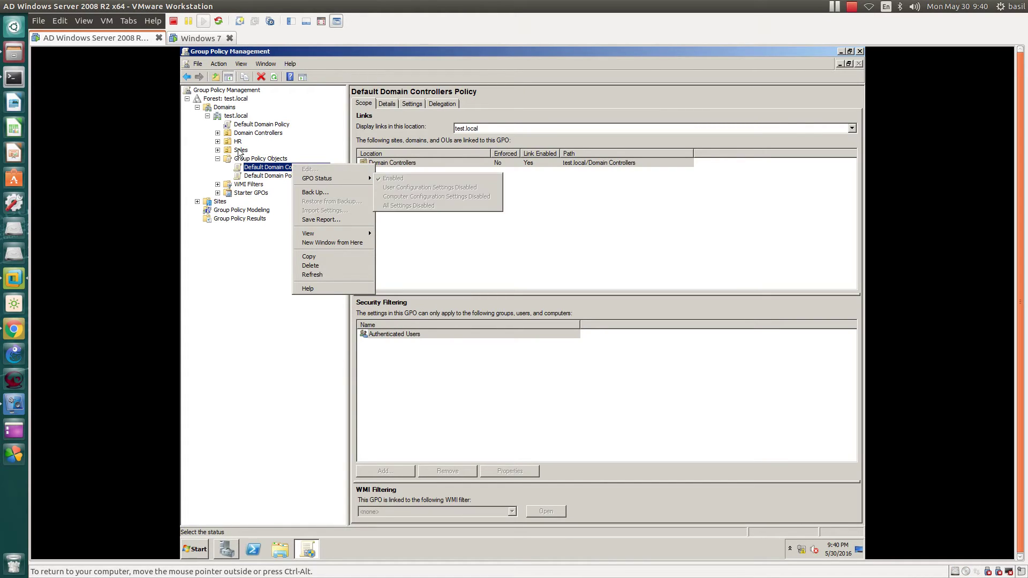
pyautogui.click(259, 124)
pyautogui.click(195, 549)
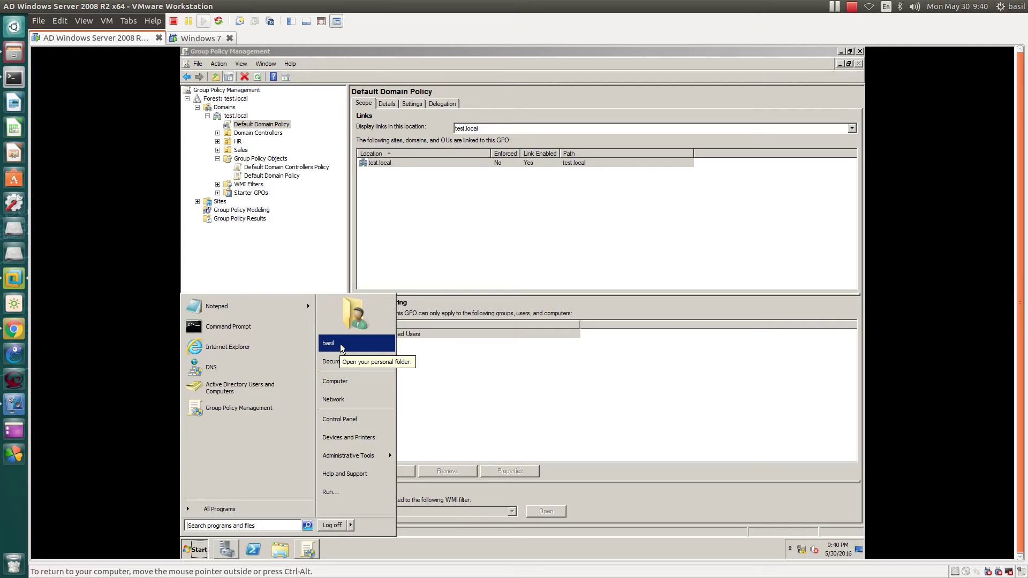
pyautogui.click(333, 526)
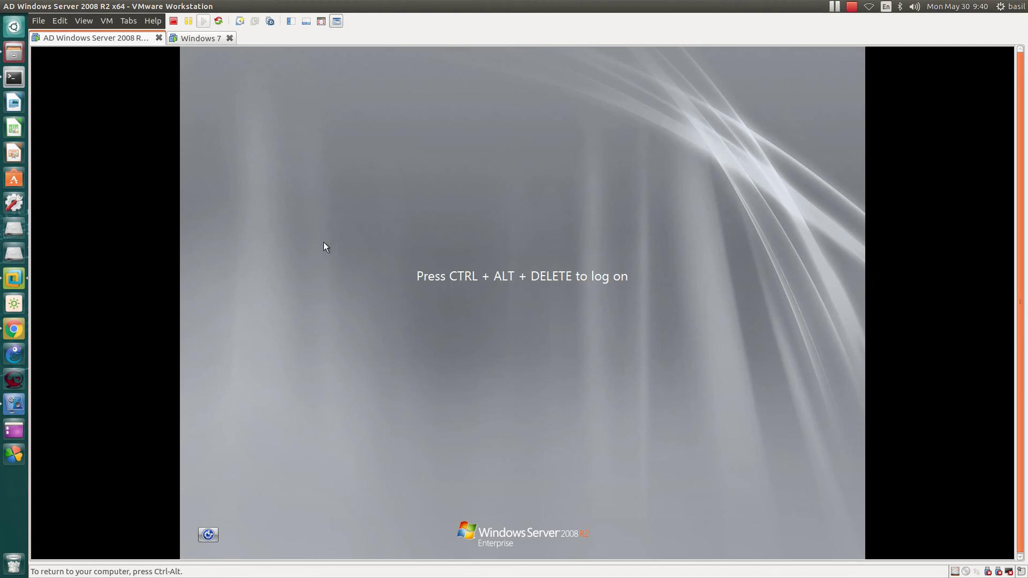
# Step: Log on as administrator via Ctrl+Alt+Del and Other User, entering the account password
pyautogui.hotkey('ctrl', 'alt')
pyautogui.click(109, 20)
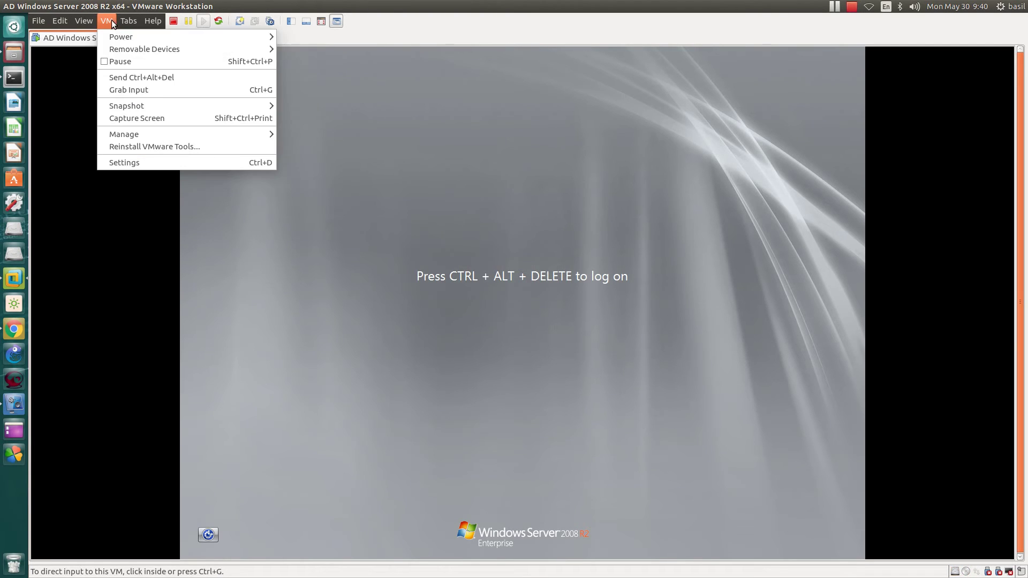
pyautogui.click(129, 76)
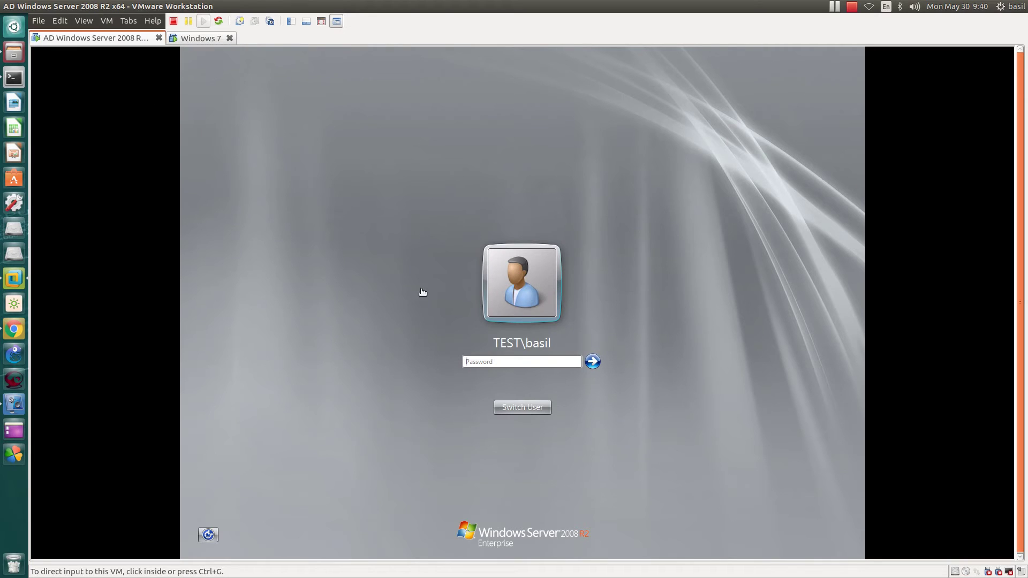
pyautogui.click(527, 410)
pyautogui.click(529, 409)
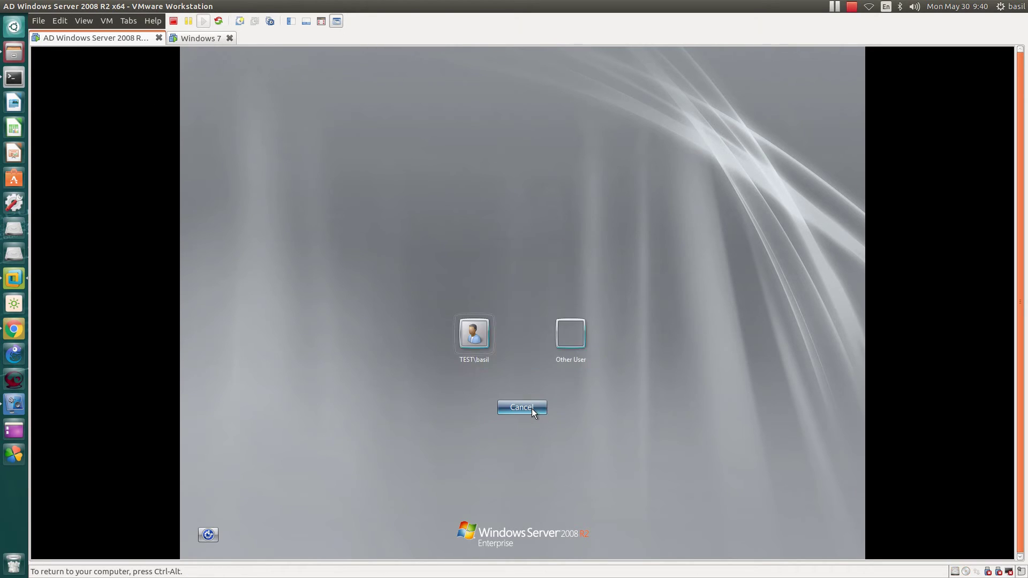
pyautogui.click(570, 333)
pyautogui.write('administratotr')
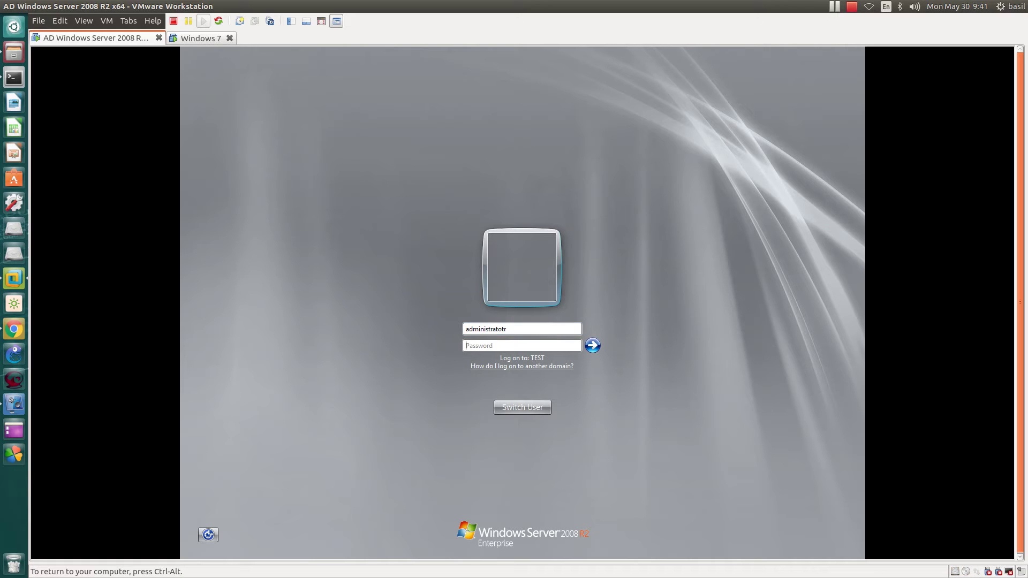
pyautogui.hotkey('shift', 'Tab')
pyautogui.write('admini')
pyautogui.write('stra')
pyautogui.write('••••')
pyautogui.write('•••••••')
pyautogui.write('••••••')
pyautogui.press('Return')
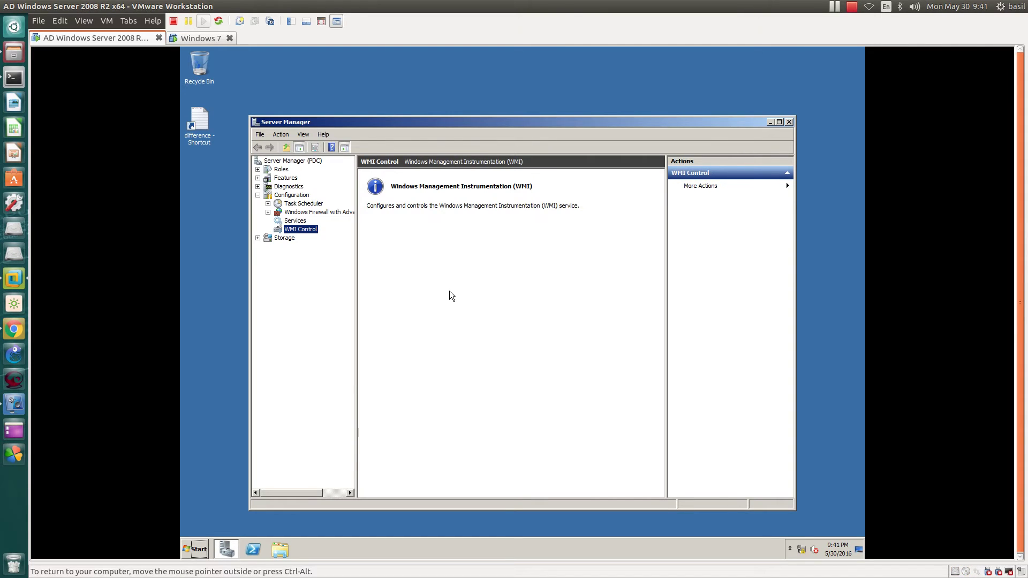
# Step: Close Server Manager and refresh the desktop
pyautogui.doubleClick(256, 123)
pyautogui.rightClick(332, 169)
pyautogui.click(356, 195)
# Step: Launch Group Policy Management, maximize it, and widen the tree pane
pyautogui.rightClick(338, 203)
pyautogui.click(364, 230)
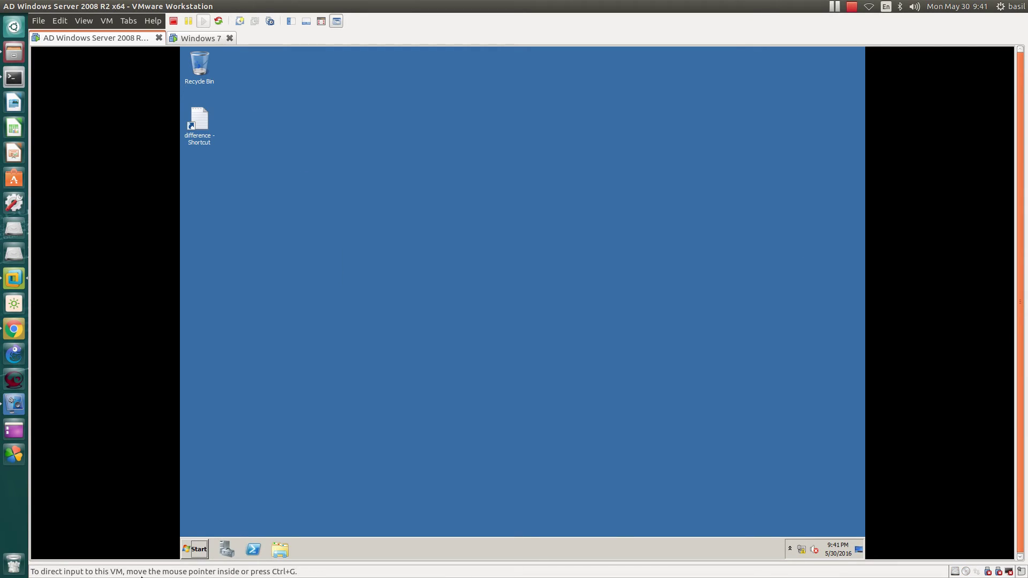
pyautogui.click(195, 552)
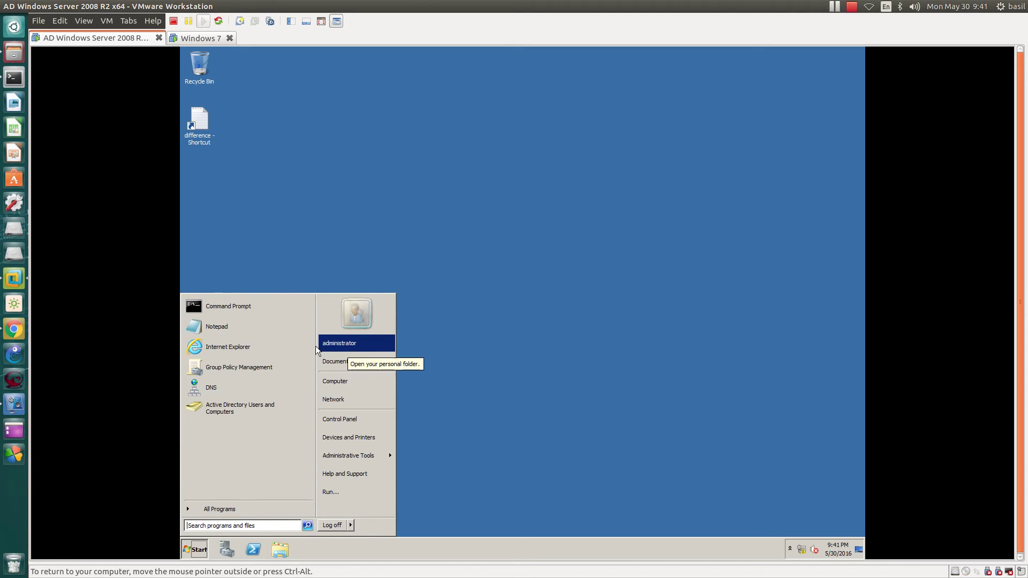
pyautogui.click(259, 370)
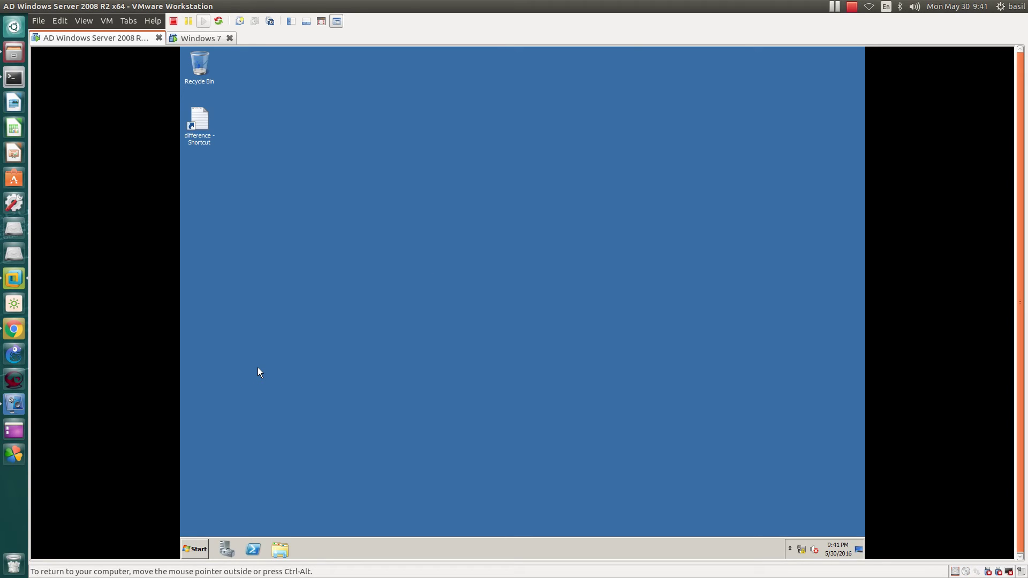
pyautogui.doubleClick(338, 123)
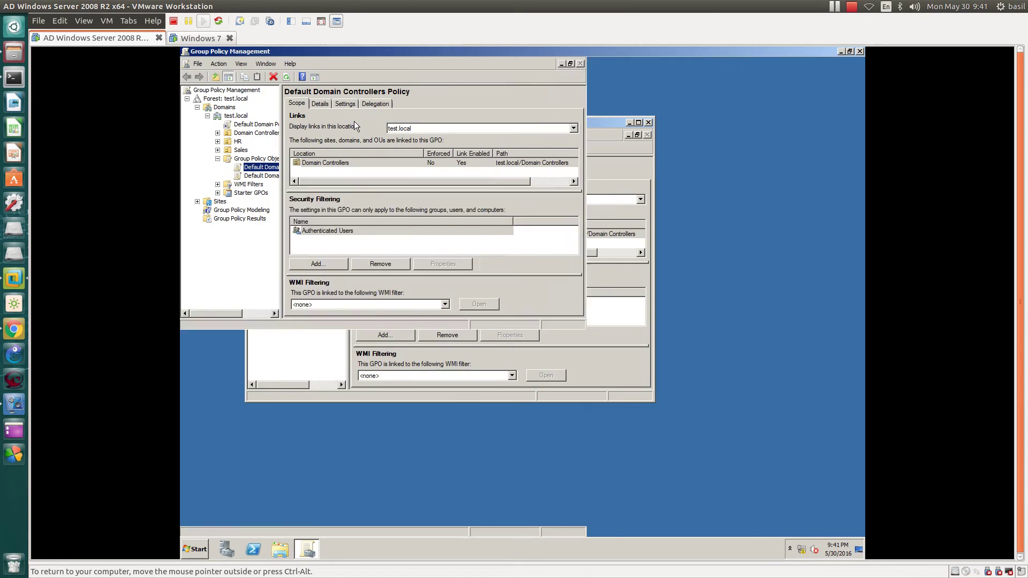
pyautogui.moveTo(283, 366); pyautogui.dragTo(347, 366)
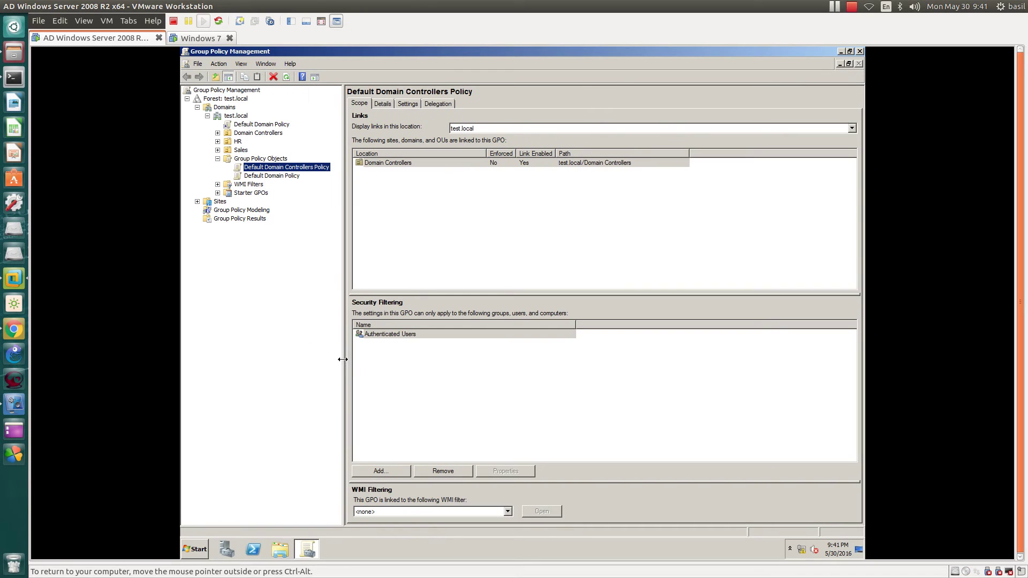
# Step: Open the Default Domain Policy link under test.local in the policy editor
pyautogui.click(244, 125)
pyautogui.rightClick(244, 128)
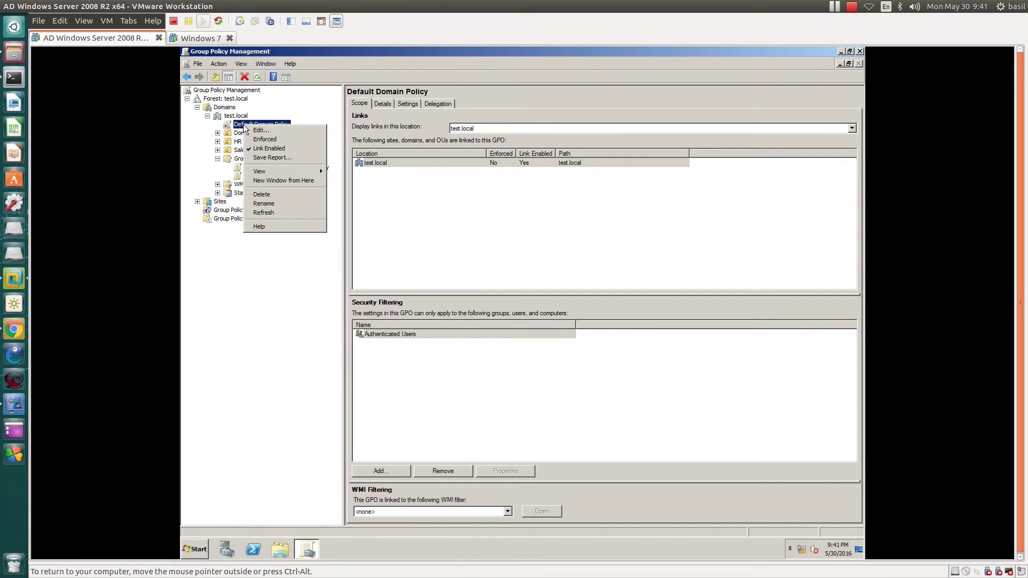
pyautogui.click(295, 131)
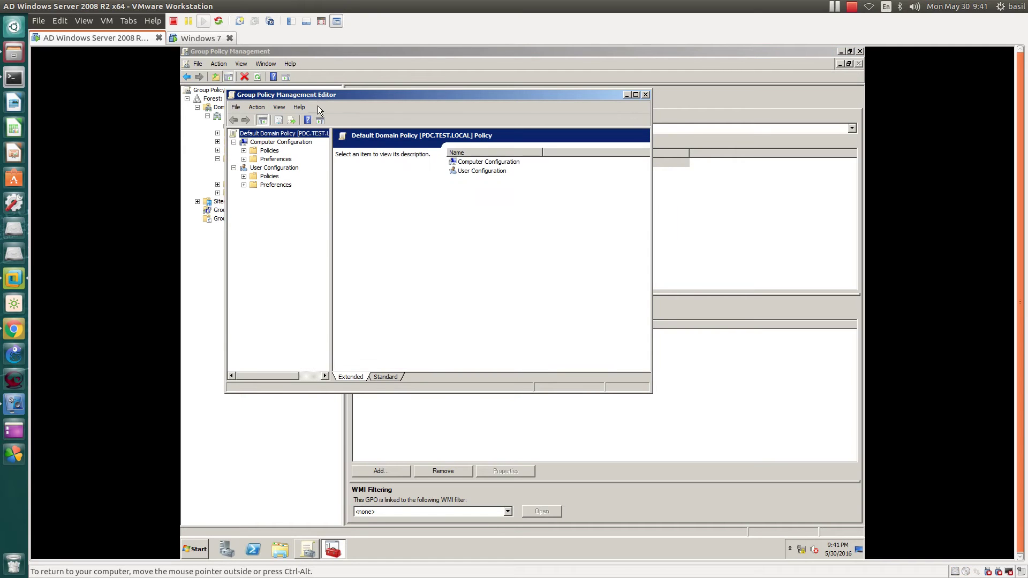
pyautogui.moveTo(330, 96); pyautogui.dragTo(422, 200)
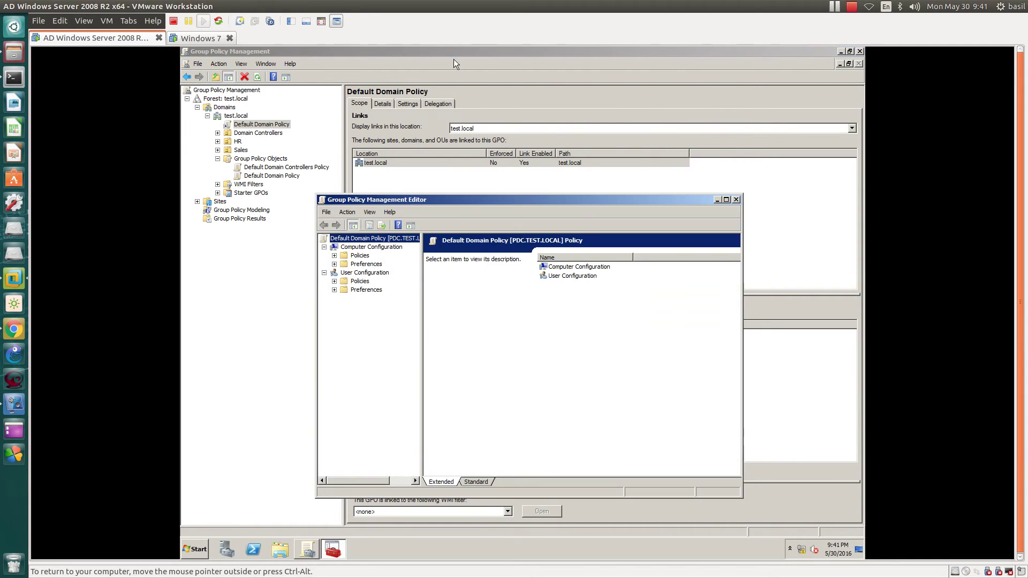
pyautogui.click(454, 57)
# Step: Trust about:security_mmc.exe, expand all report sections, and highlight the password policy values
pyautogui.click(407, 104)
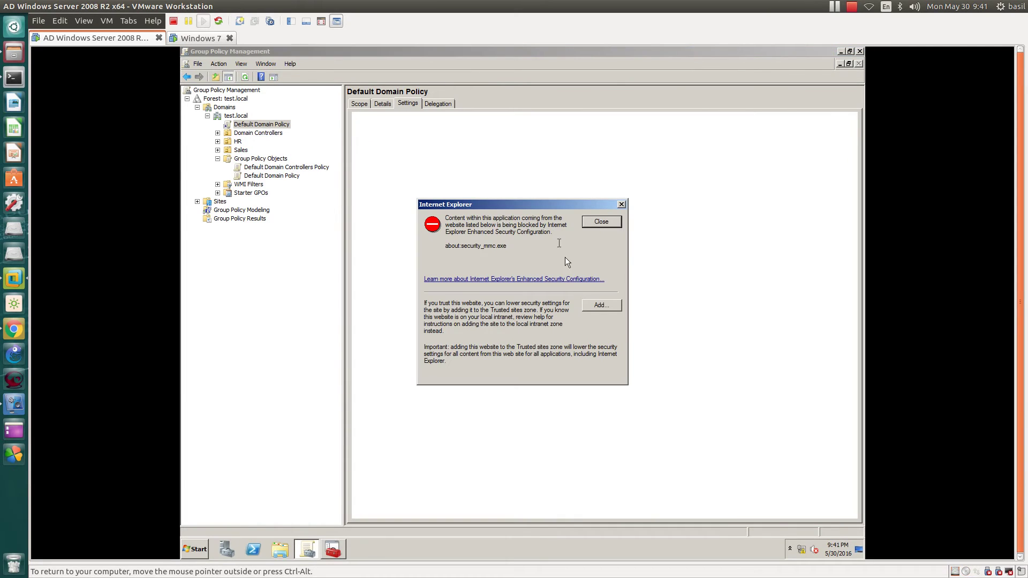
pyautogui.click(599, 305)
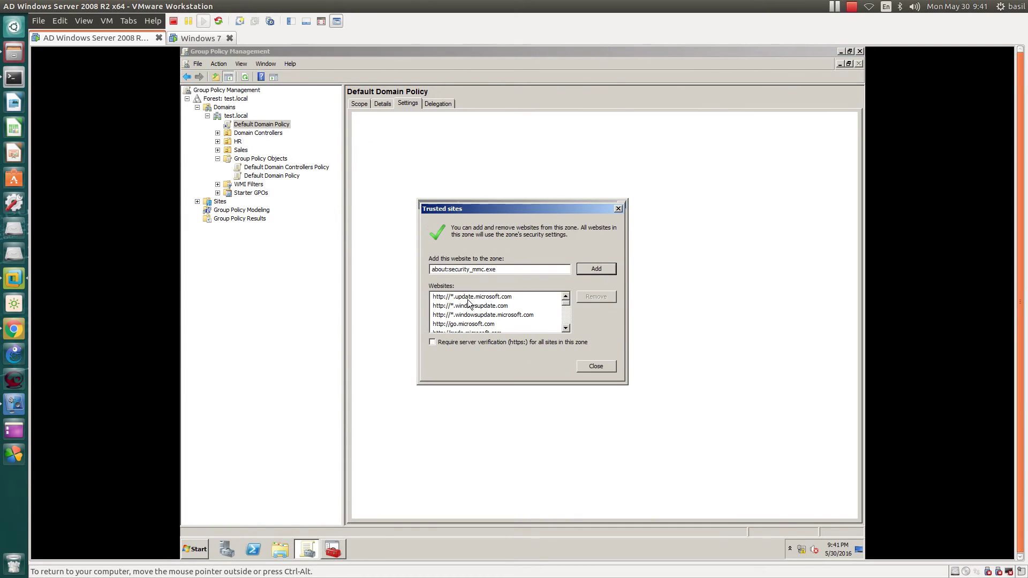
pyautogui.click(591, 268)
pyautogui.click(588, 364)
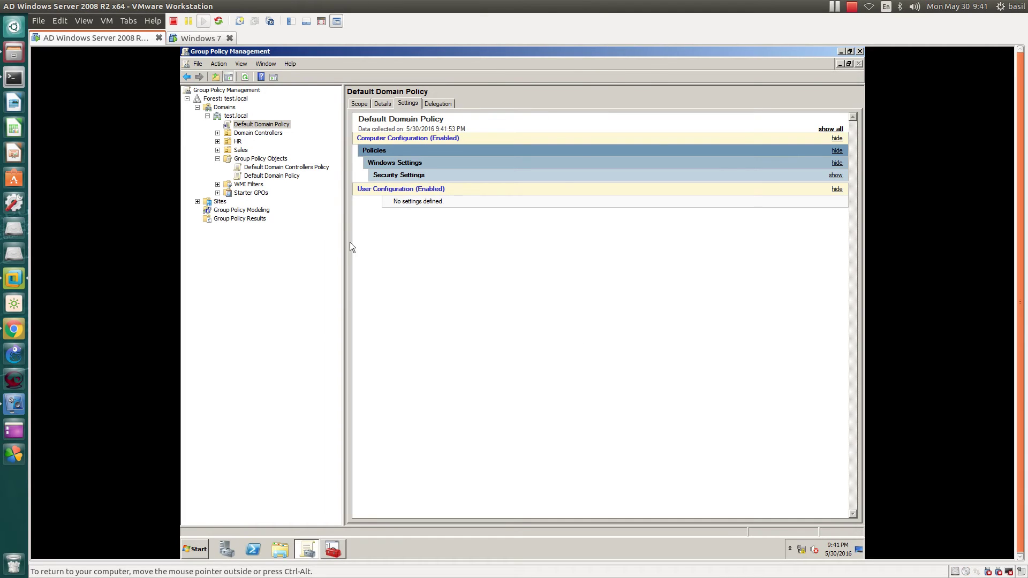
pyautogui.click(830, 129)
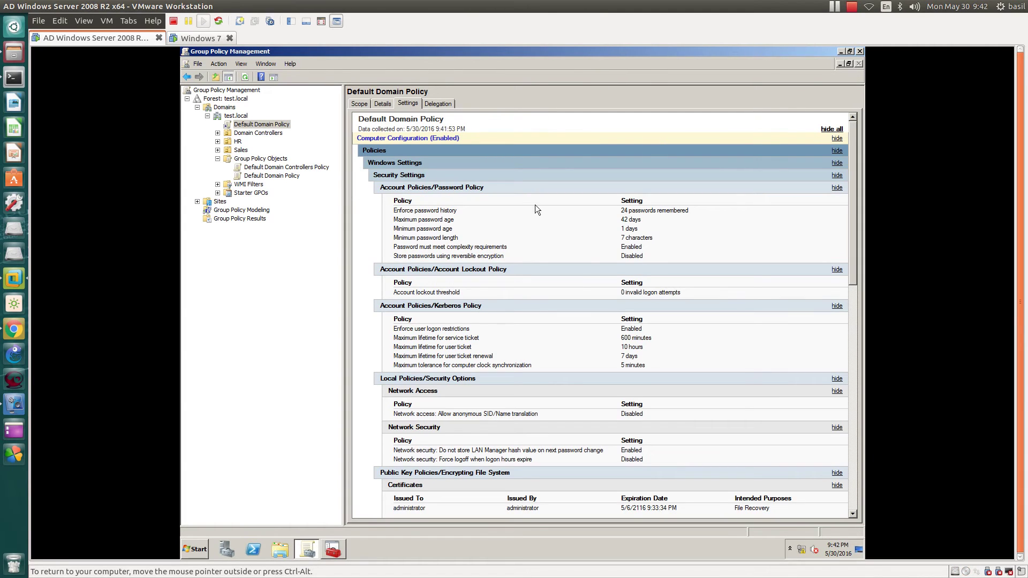
pyautogui.moveTo(621, 210); pyautogui.dragTo(659, 254)
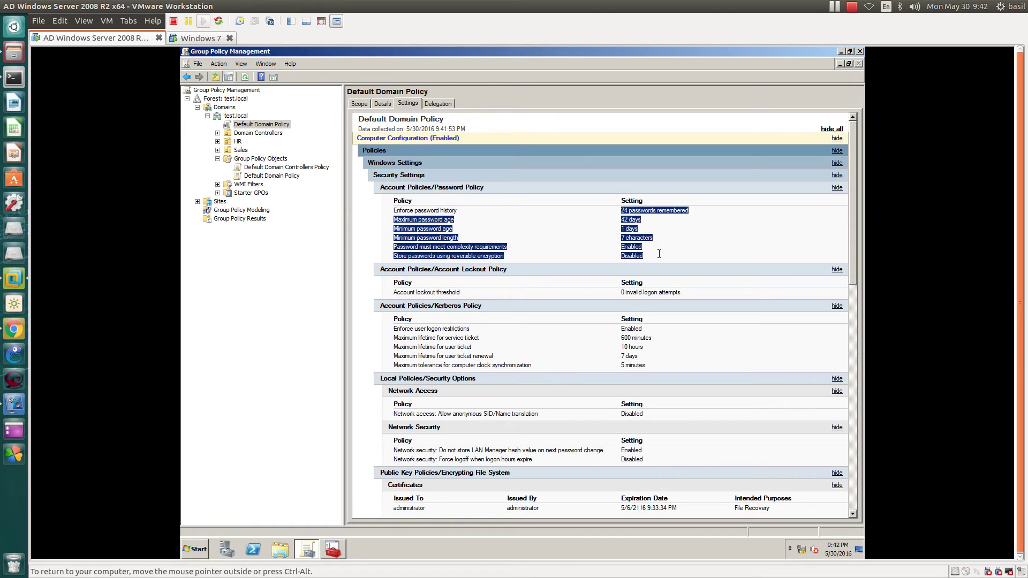
pyautogui.click(735, 209)
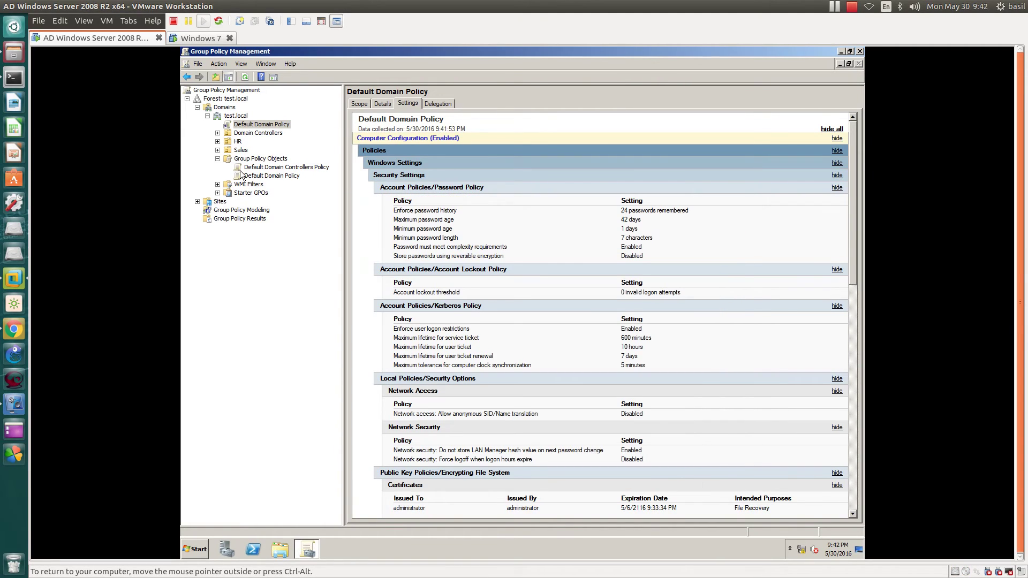
# Step: Reopen Default Domain Policy in the editor and expand Policies > Windows Settings > Security Settings
pyautogui.rightClick(273, 129)
pyautogui.click(283, 127)
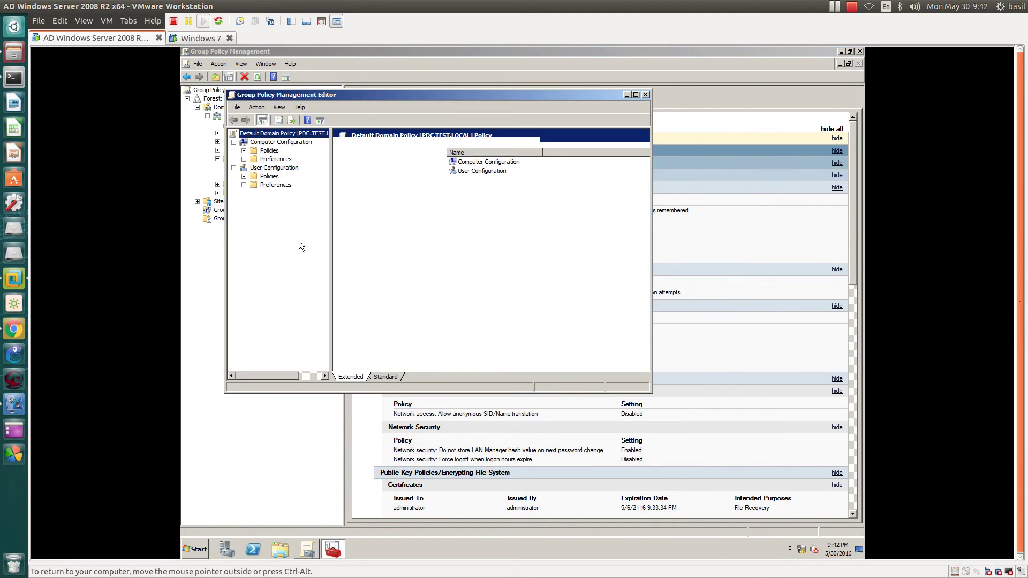
pyautogui.moveTo(365, 95); pyautogui.dragTo(681, 249)
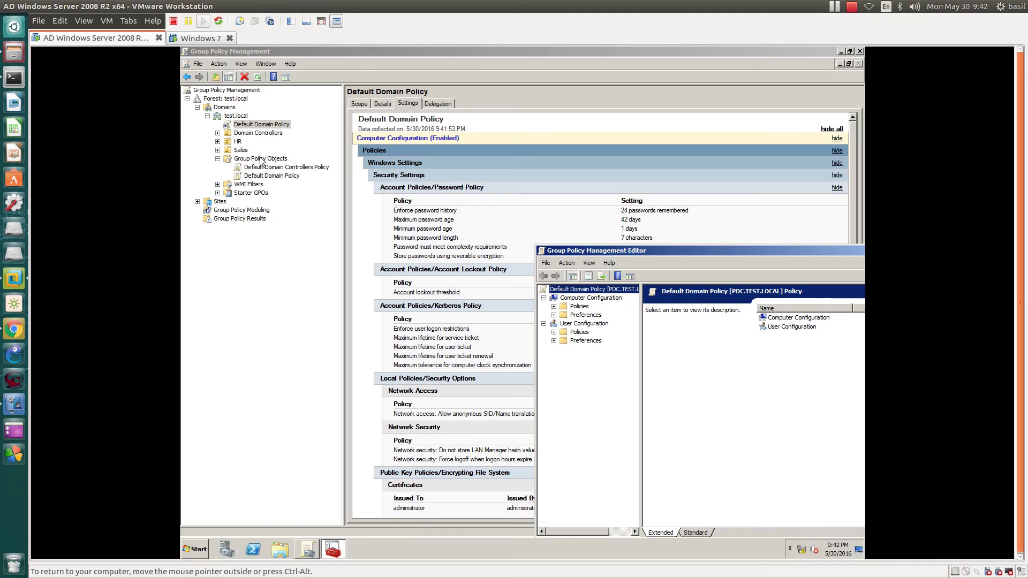
pyautogui.doubleClick(608, 250)
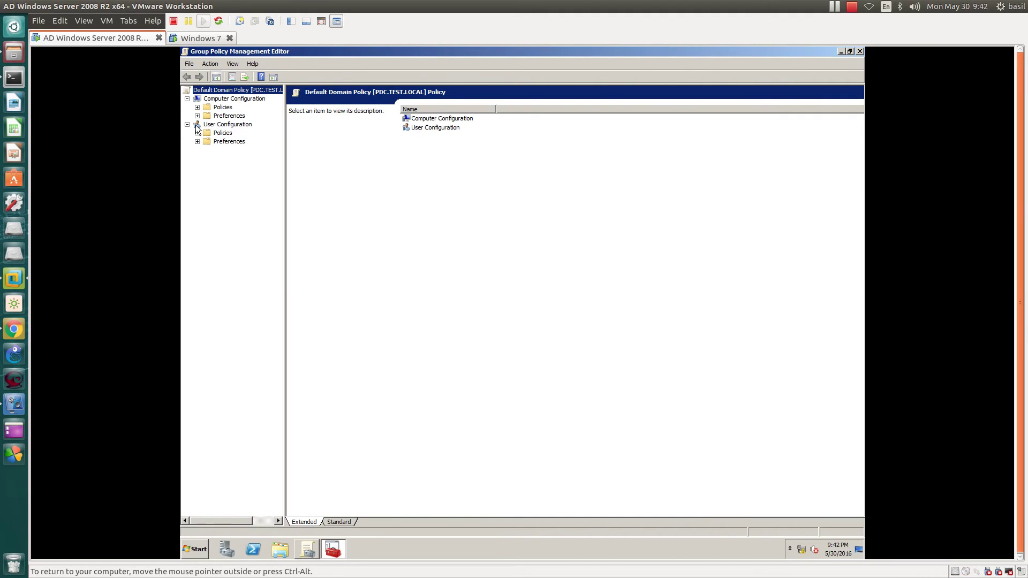
pyautogui.click(197, 107)
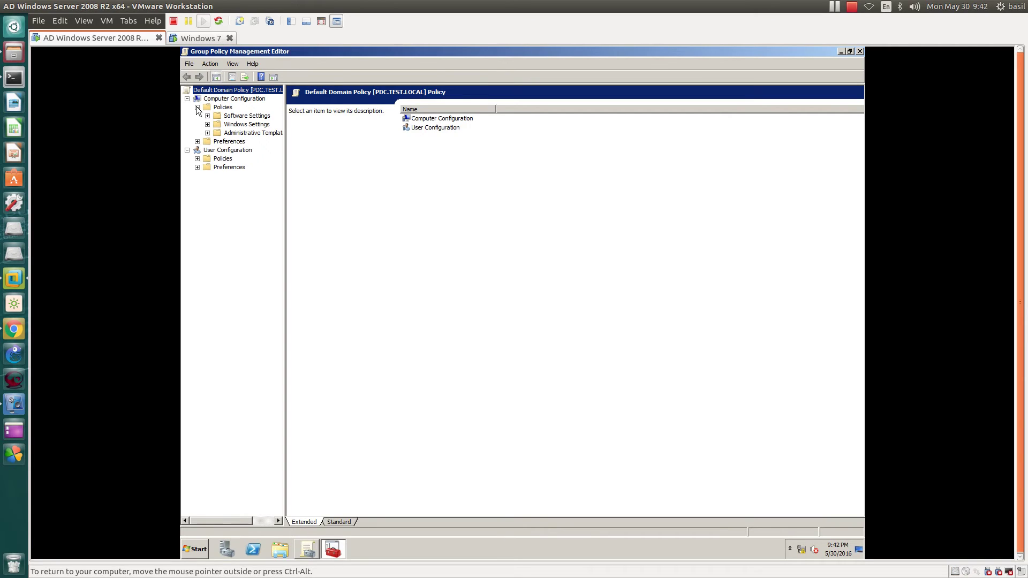
pyautogui.click(207, 124)
pyautogui.click(218, 151)
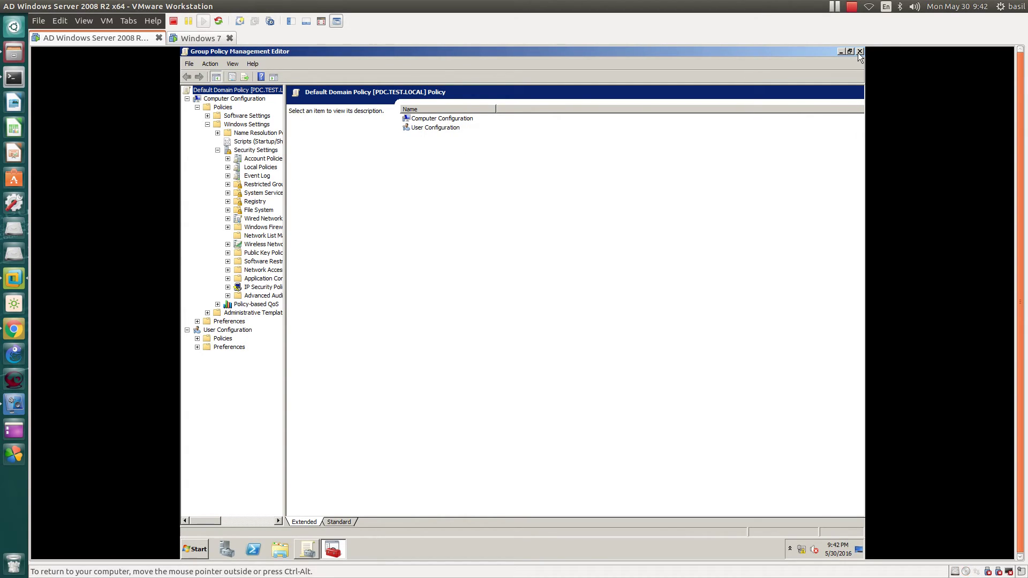
# Step: Restore the editor window, move it aside, and close it
pyautogui.doubleClick(810, 52)
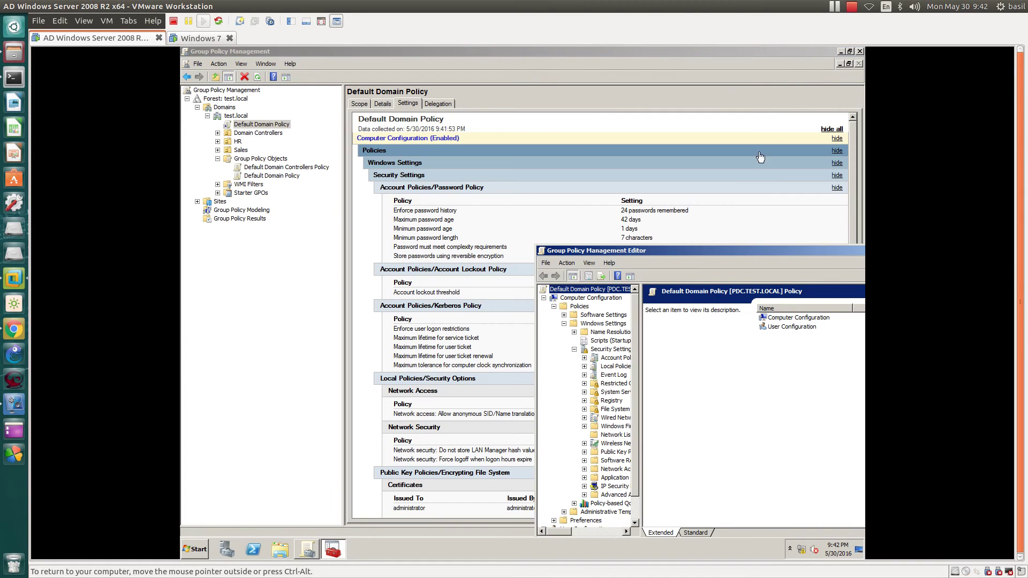
pyautogui.moveTo(682, 248); pyautogui.dragTo(482, 268)
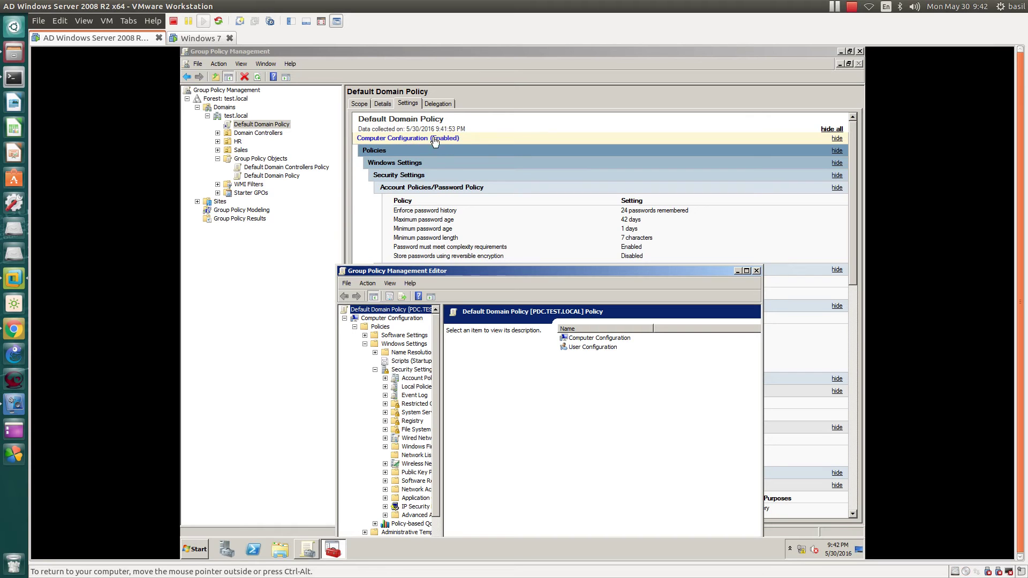
pyautogui.click(756, 272)
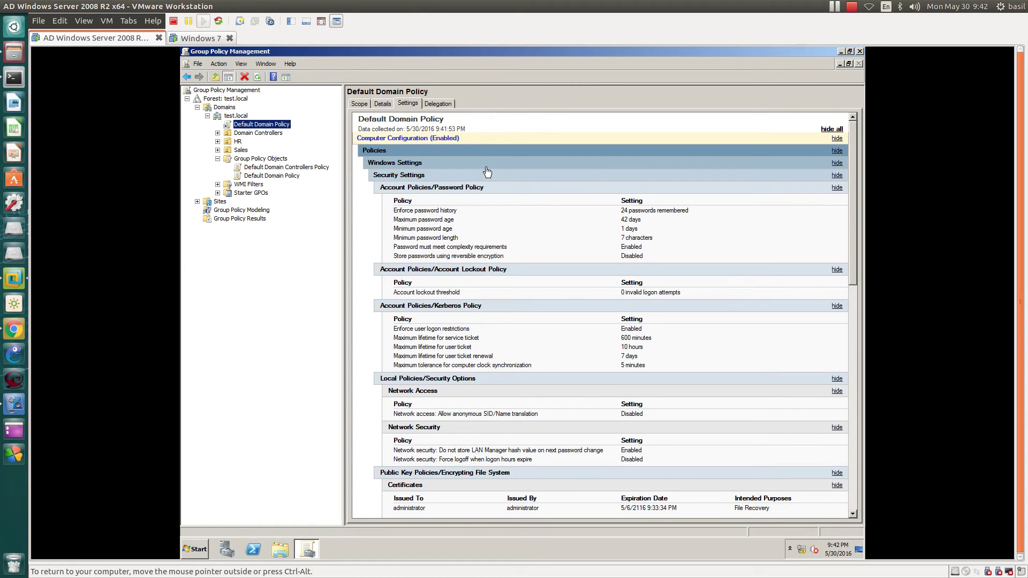
# Step: Edit Default Domain Policy and browse its Computer and User Configuration branches
pyautogui.rightClick(255, 123)
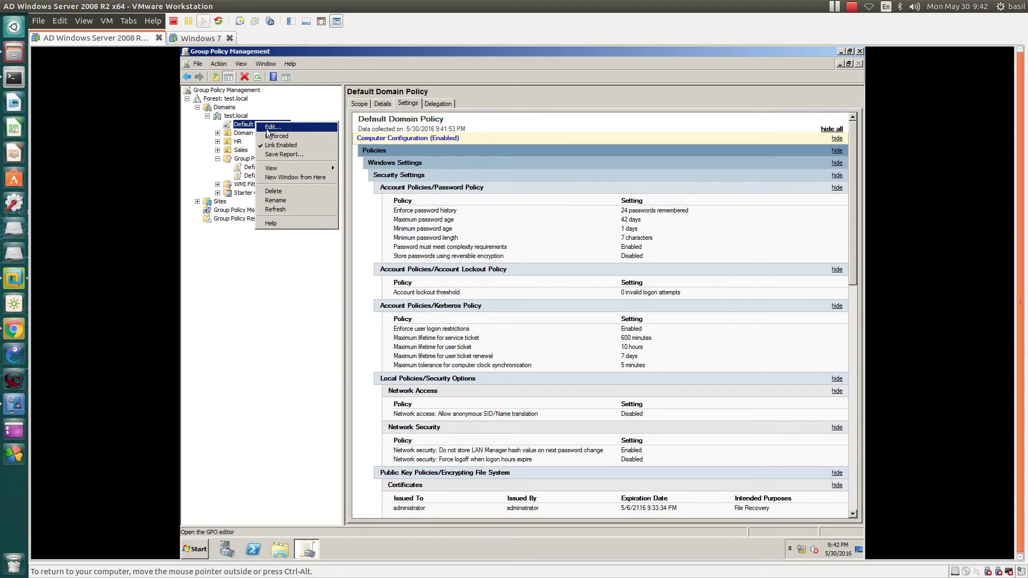
pyautogui.click(271, 127)
pyautogui.moveTo(345, 95); pyautogui.dragTo(446, 128)
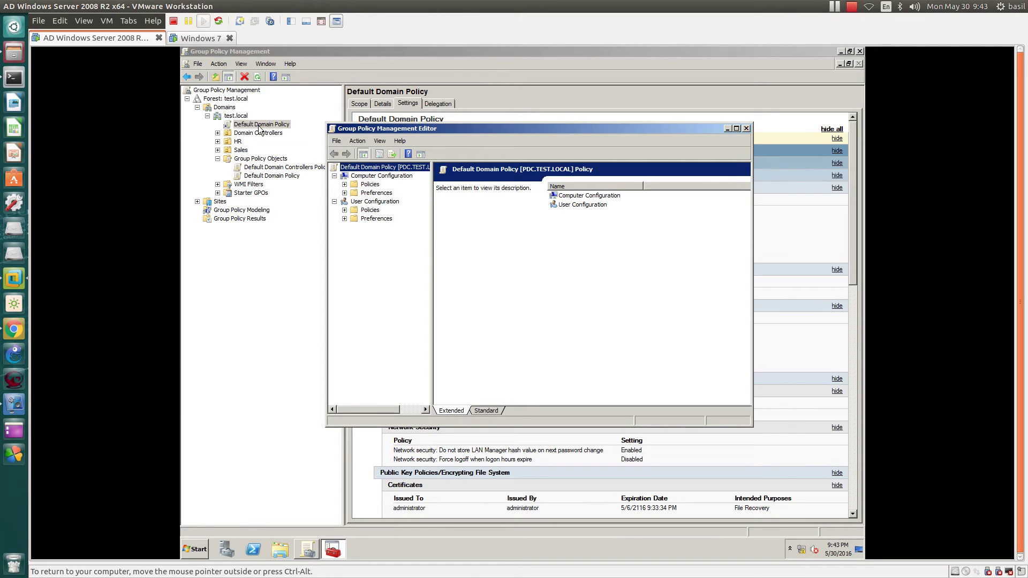
pyautogui.click(374, 177)
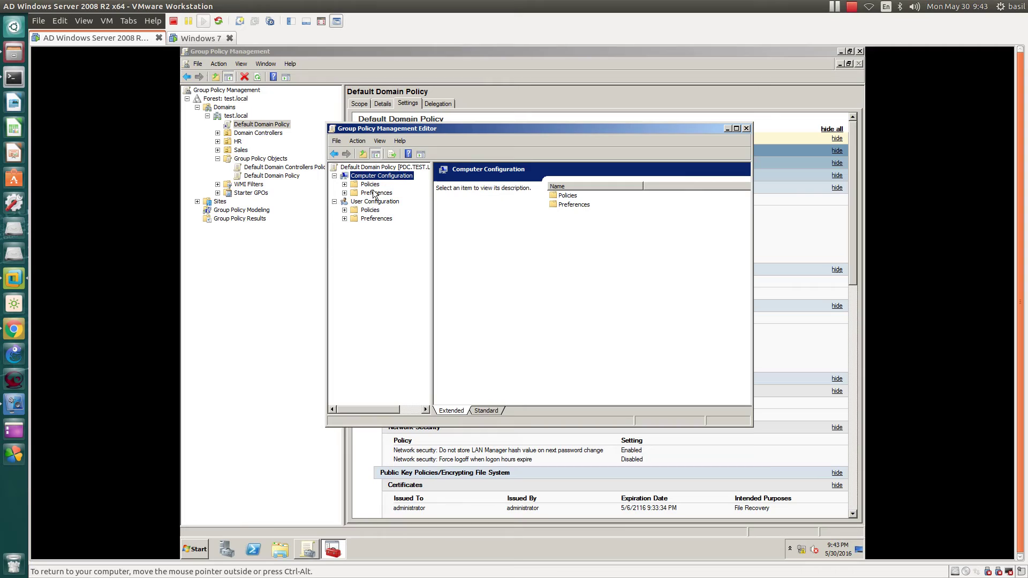
pyautogui.click(373, 202)
pyautogui.click(380, 178)
pyautogui.click(344, 184)
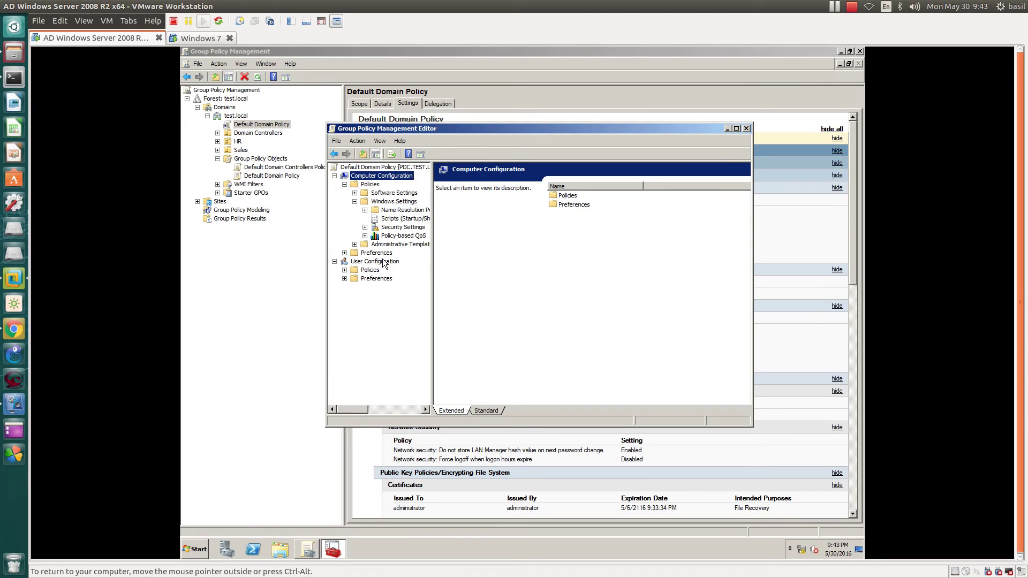
pyautogui.click(383, 264)
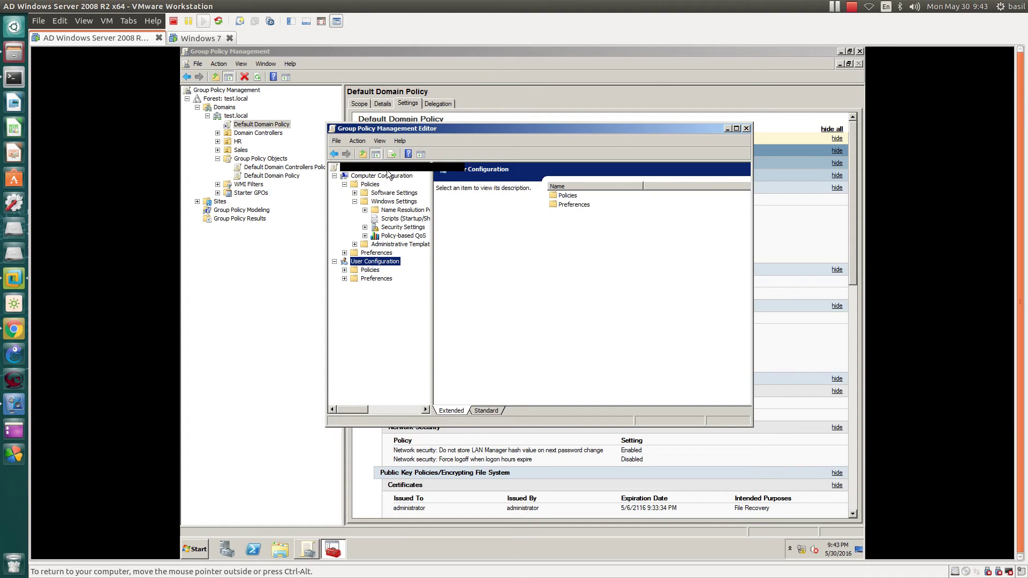
pyautogui.moveTo(400, 134); pyautogui.dragTo(381, 211)
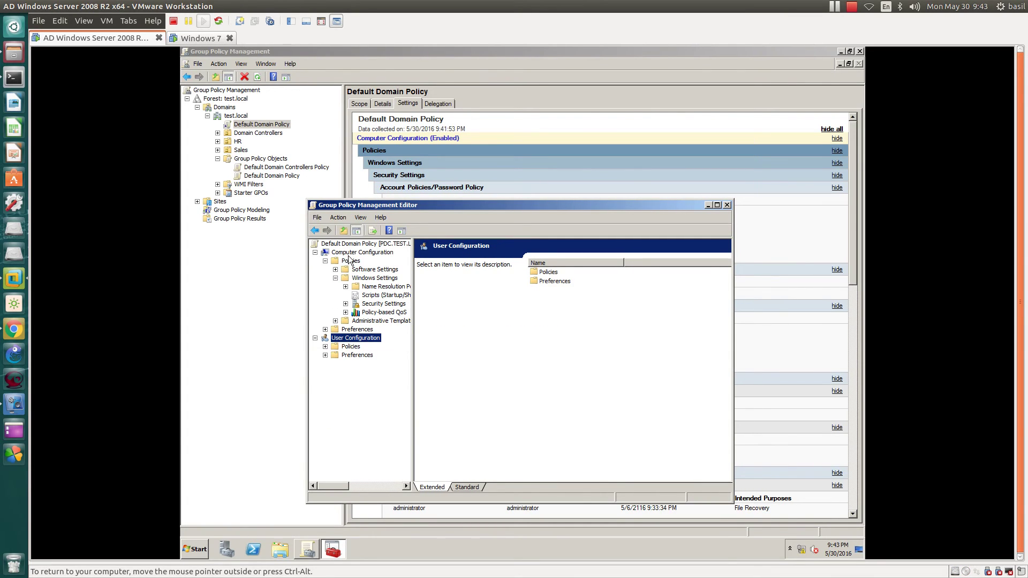
# Step: Expand Security Settings > Account Policies > Password Policy and open Enforce password history
pyautogui.click(360, 279)
pyautogui.click(381, 304)
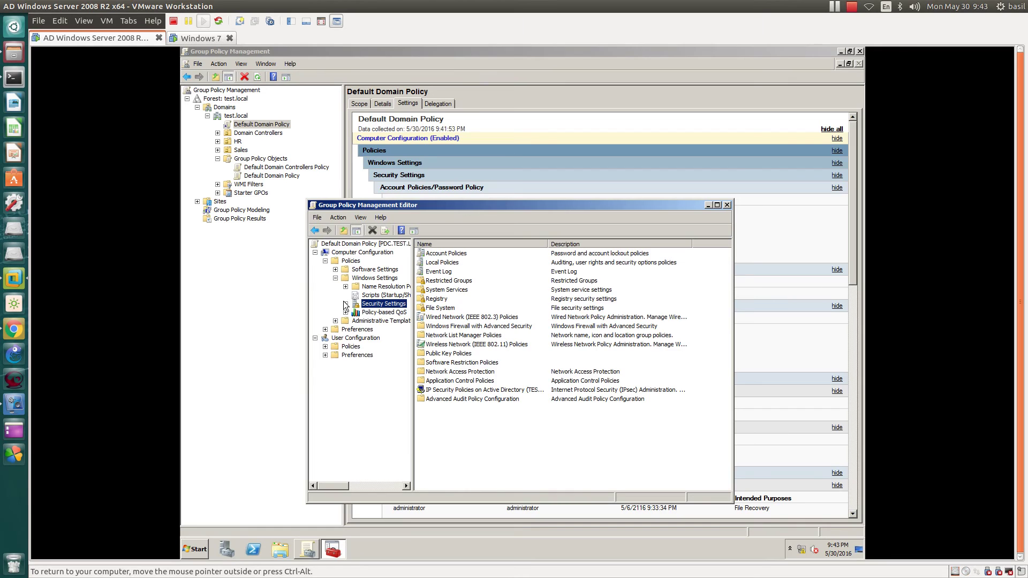
pyautogui.click(345, 304)
pyautogui.click(383, 321)
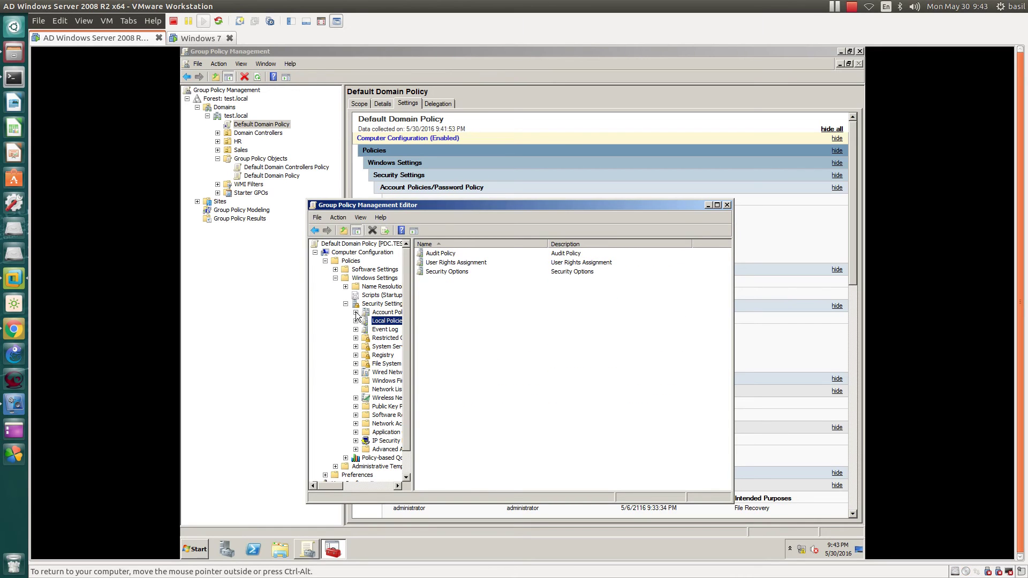
pyautogui.click(382, 313)
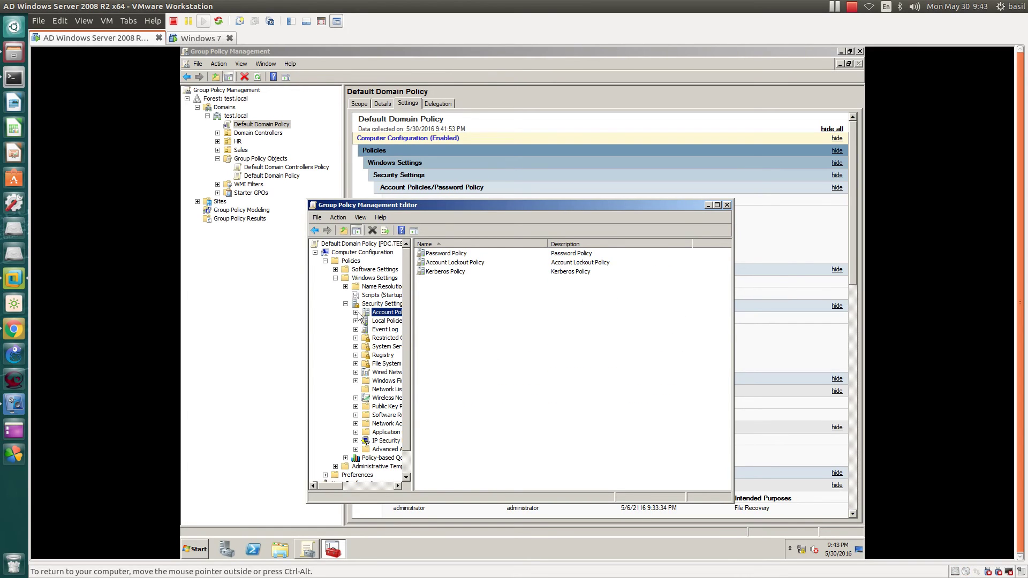
pyautogui.click(354, 313)
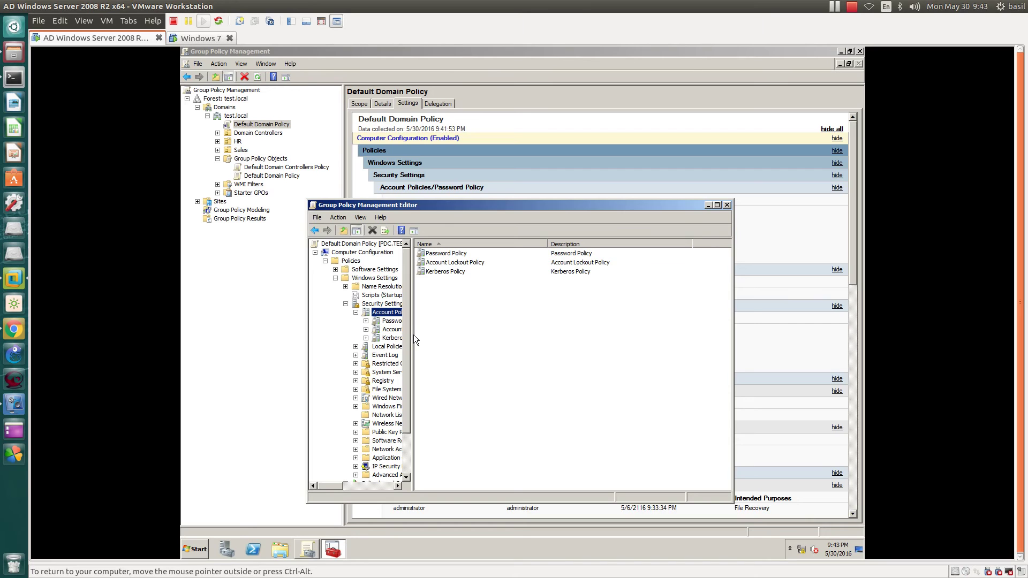
pyautogui.moveTo(413, 335); pyautogui.dragTo(431, 335)
pyautogui.moveTo(489, 339); pyautogui.dragTo(489, 339)
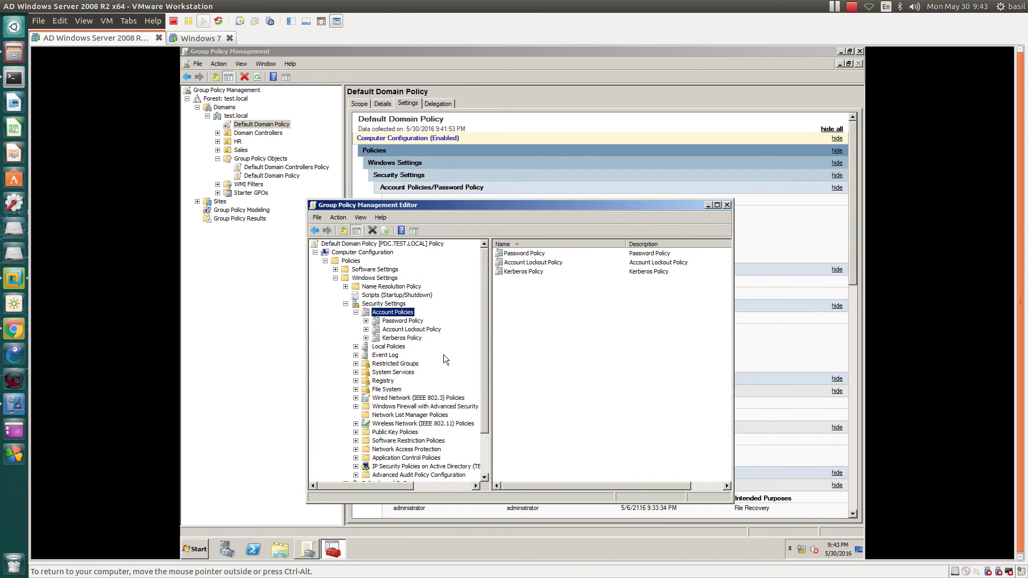
pyautogui.click(388, 322)
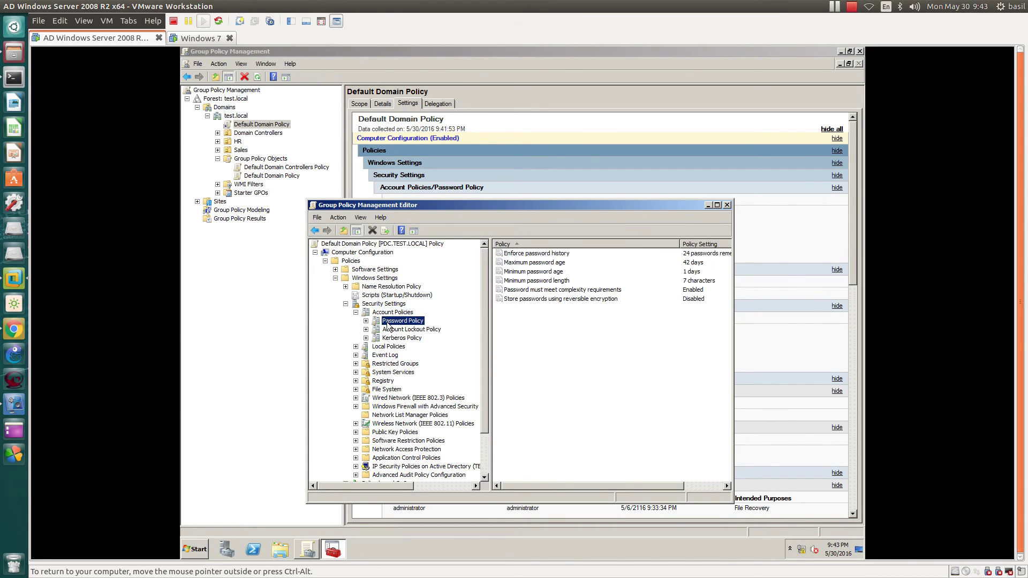
pyautogui.click(717, 205)
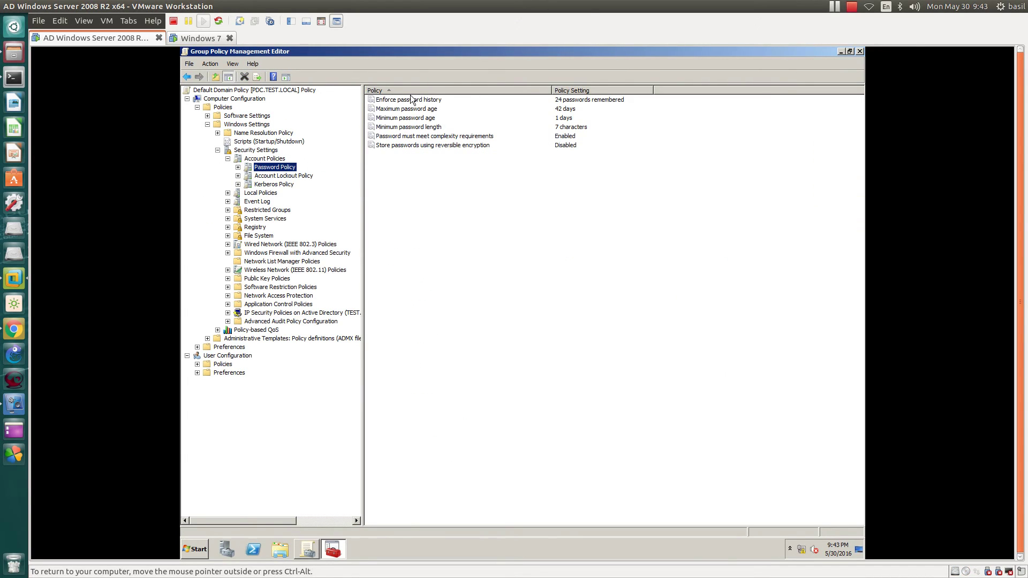
pyautogui.doubleClick(385, 100)
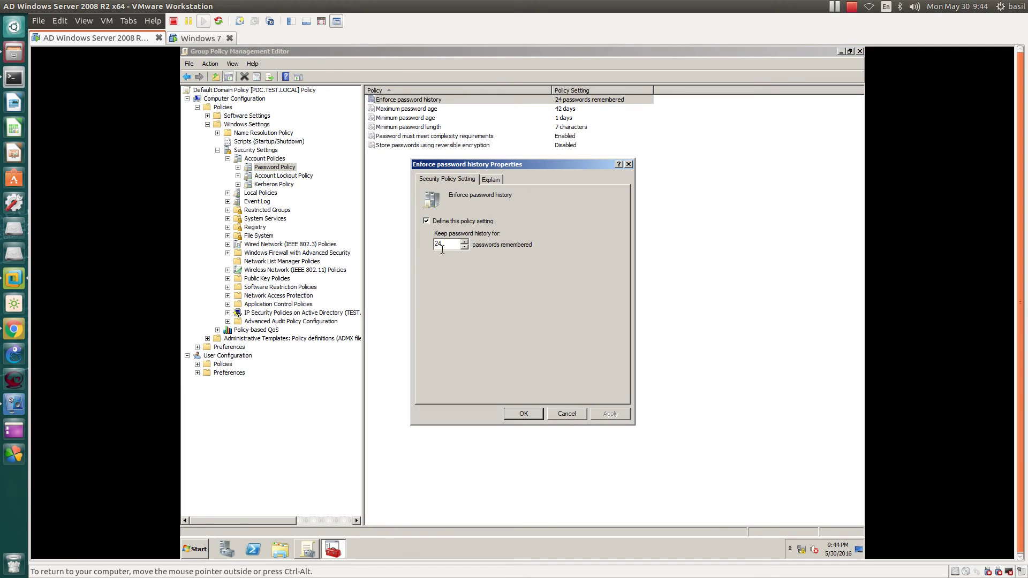
# Step: Set Enforce password history and Maximum password age to 0
pyautogui.doubleClick(447, 244)
pyautogui.write('0')
pyautogui.click(610, 413)
pyautogui.click(515, 413)
pyautogui.doubleClick(423, 109)
pyautogui.doubleClick(445, 244)
pyautogui.write('0')
pyautogui.click(608, 414)
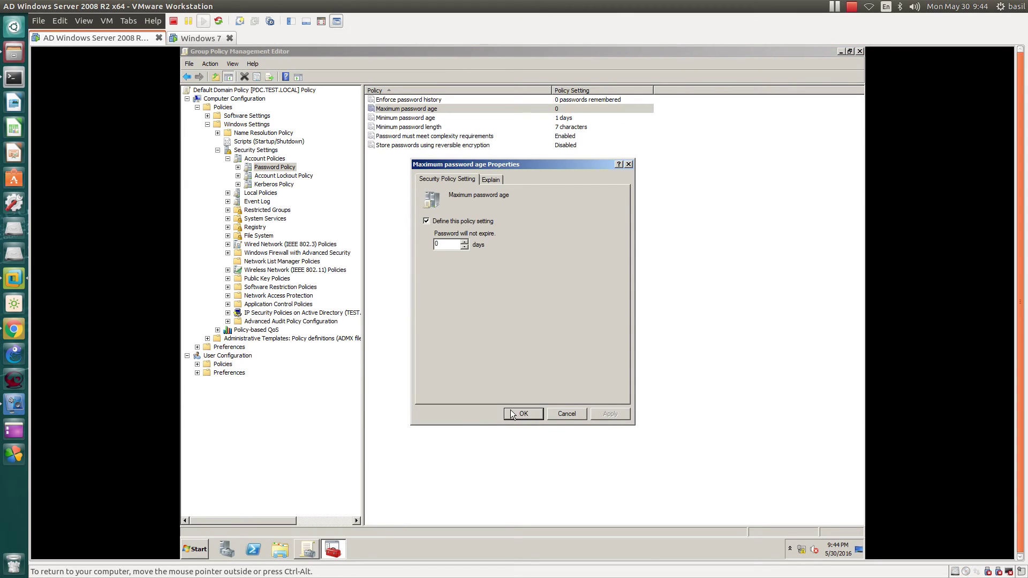
pyautogui.click(515, 414)
# Step: Set Minimum password age and Minimum password length to 0
pyautogui.doubleClick(424, 118)
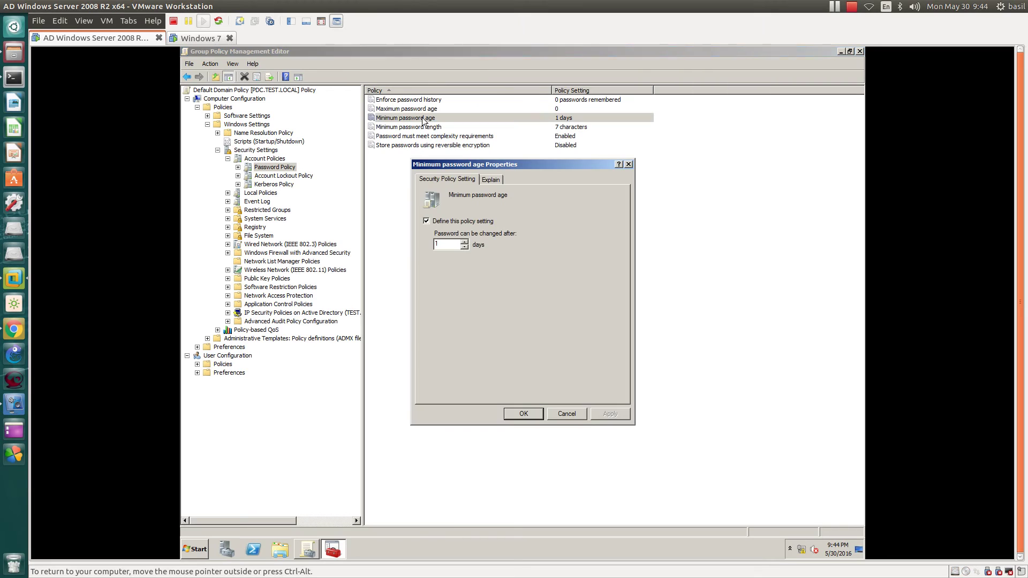
pyautogui.click(464, 247)
pyautogui.click(608, 414)
pyautogui.click(535, 413)
pyautogui.doubleClick(400, 127)
pyautogui.write('0')
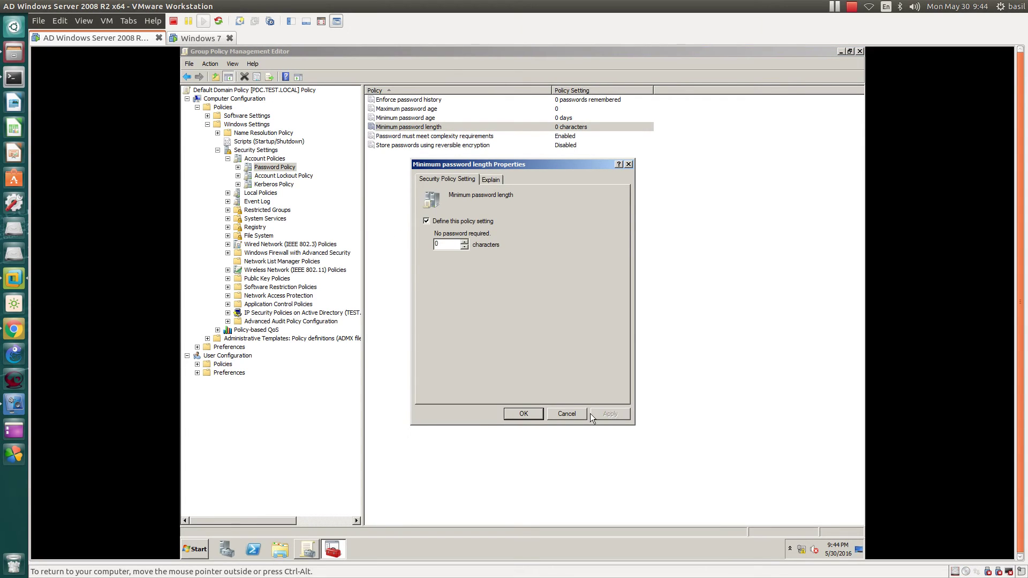
pyautogui.click(584, 414)
# Step: Disable password complexity requirements and check the reversible encryption setting
pyautogui.doubleClick(452, 138)
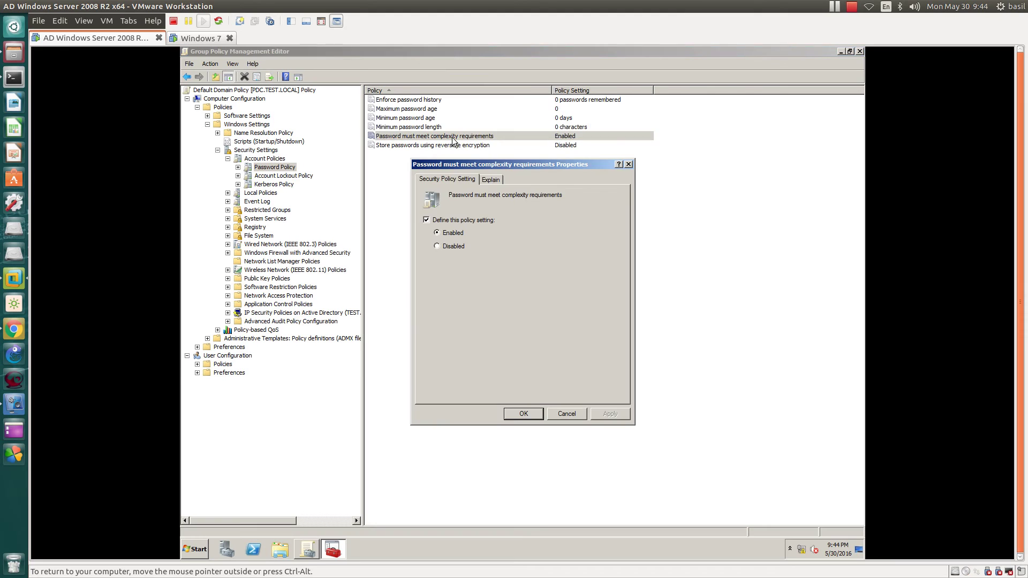
pyautogui.click(461, 247)
pyautogui.click(600, 414)
pyautogui.click(516, 410)
pyautogui.click(426, 145)
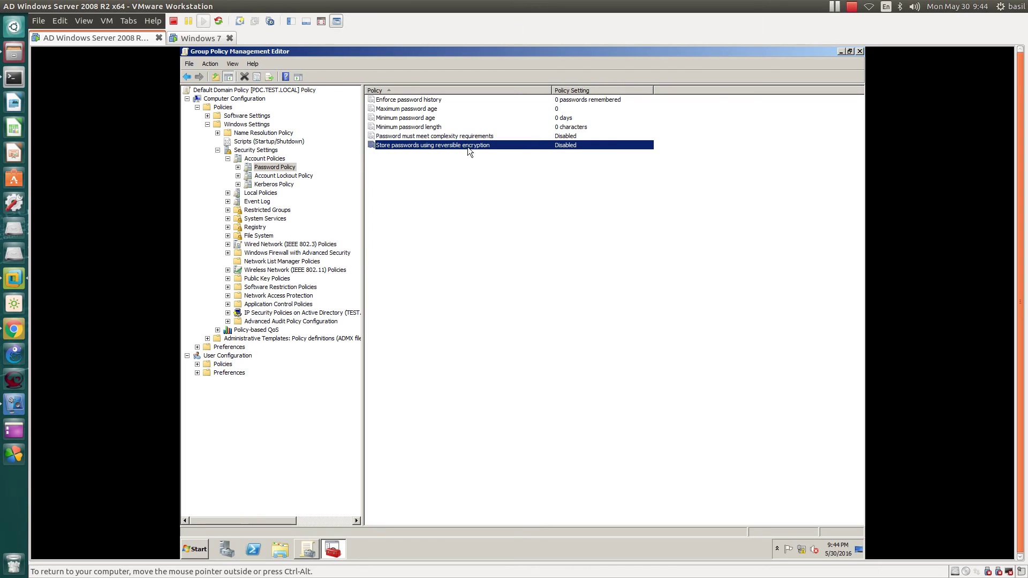
# Step: Close the policy editor and refresh the Default Domain Policy report to confirm the relaxed password settings
pyautogui.click(859, 51)
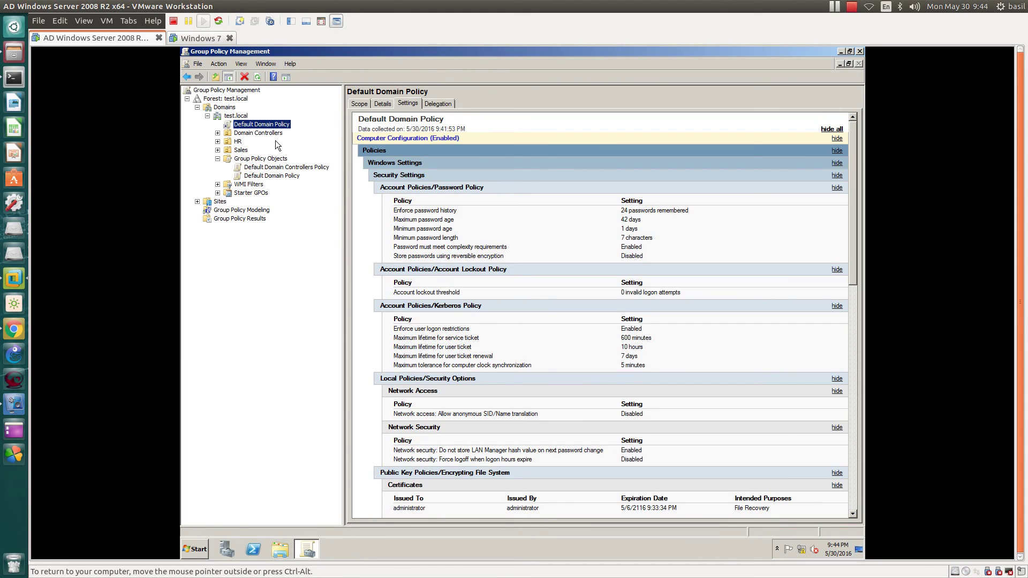
pyautogui.moveTo(384, 207); pyautogui.dragTo(550, 242)
pyautogui.rightClick(270, 127)
pyautogui.click(282, 216)
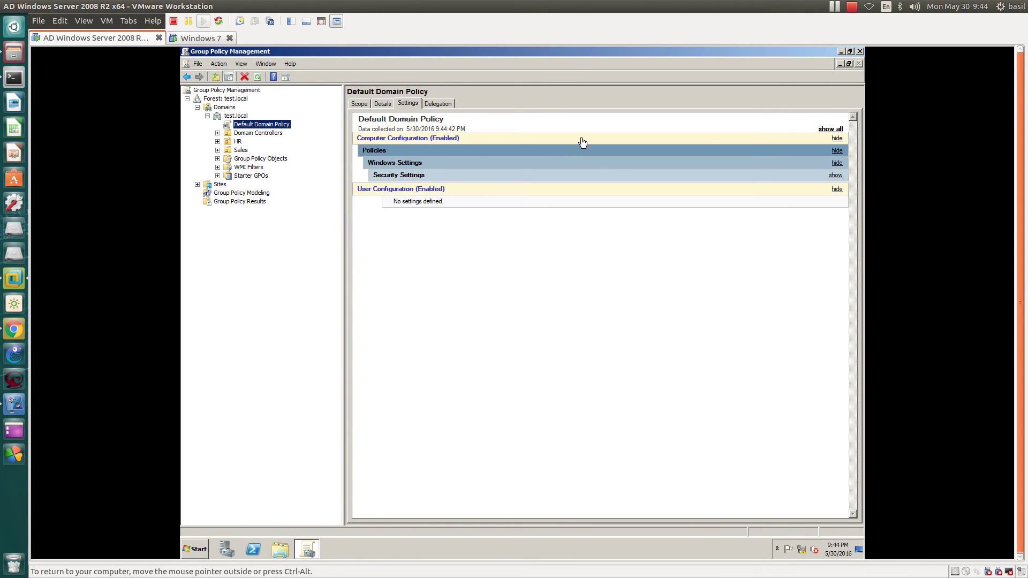
pyautogui.click(831, 130)
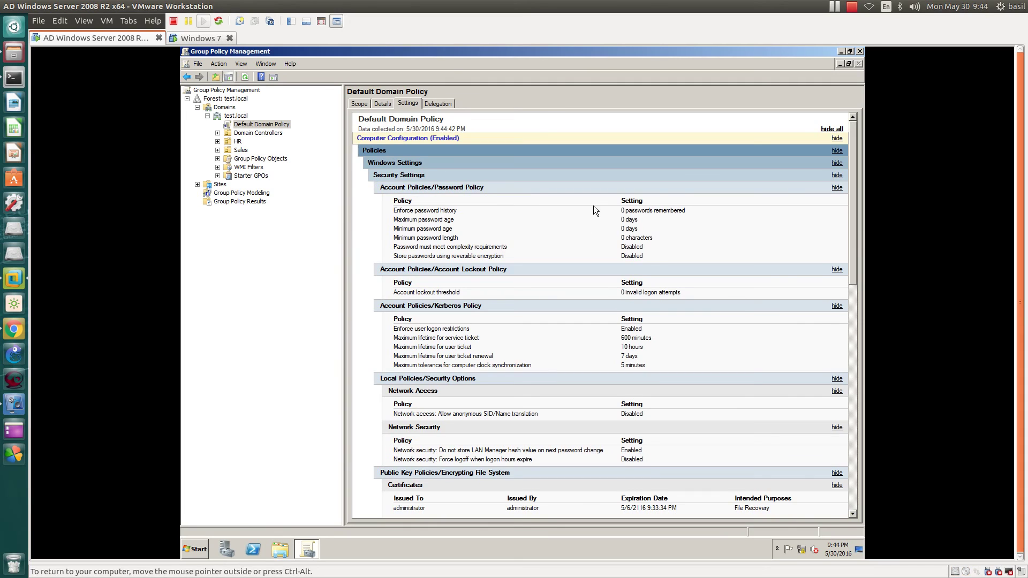
pyautogui.moveTo(615, 210); pyautogui.dragTo(650, 254)
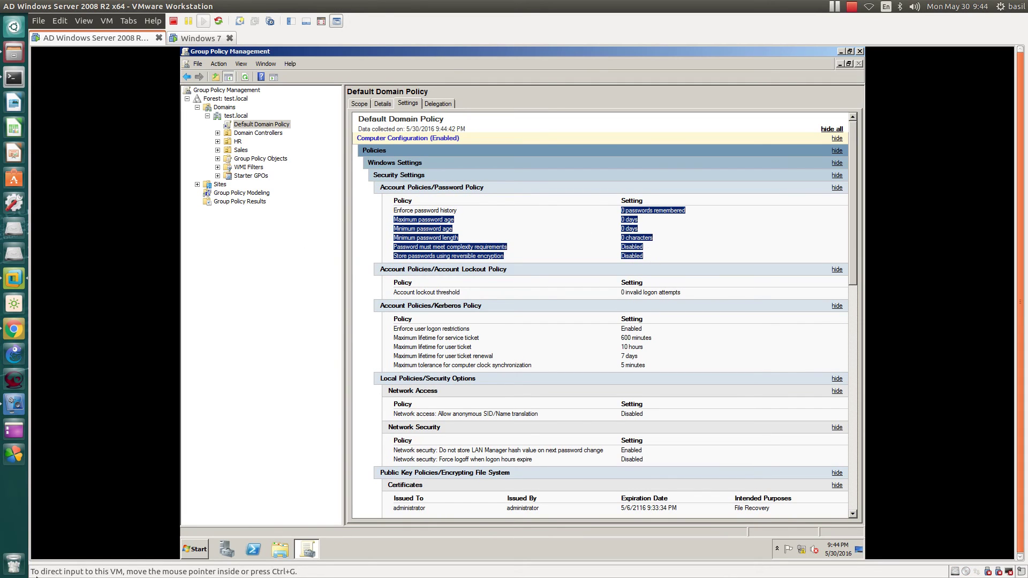
# Step: Launch Active Directory Users and Computers from Start and expand the test.local domain
pyautogui.click(195, 549)
pyautogui.click(239, 401)
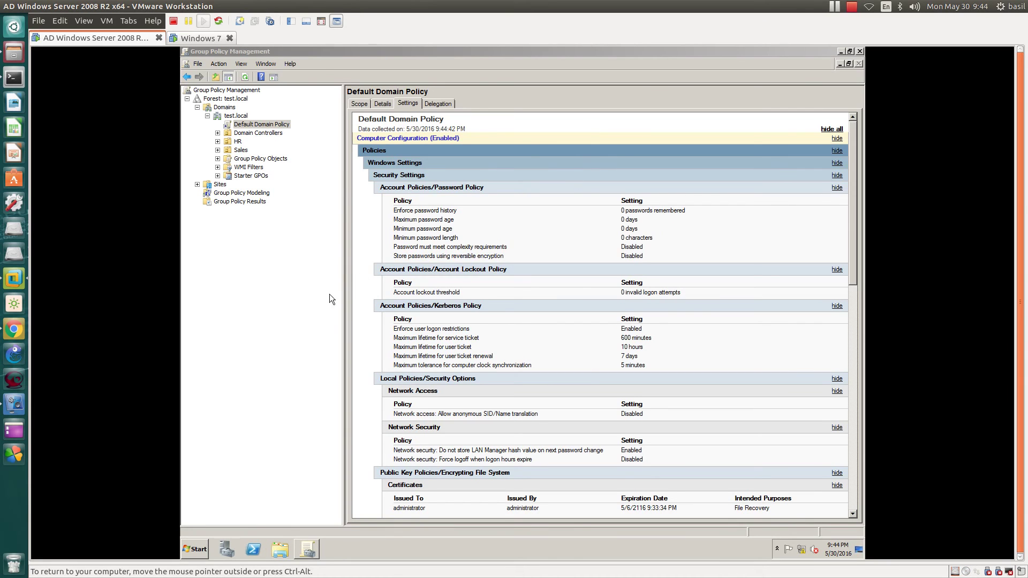
pyautogui.click(237, 158)
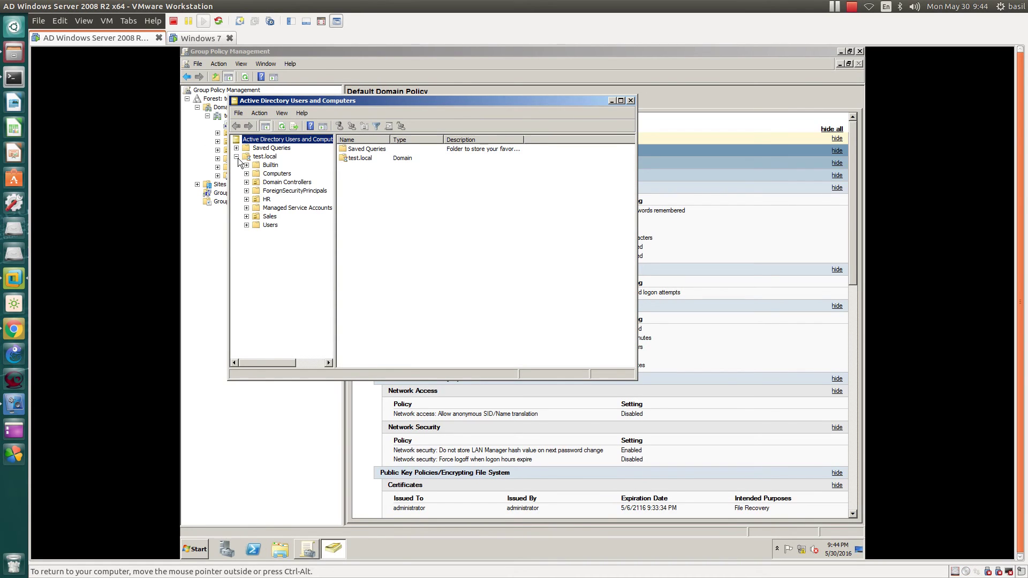
# Step: Reset the Users container's Administrator password, clearing 'User must change password at next logon'
pyautogui.click(270, 225)
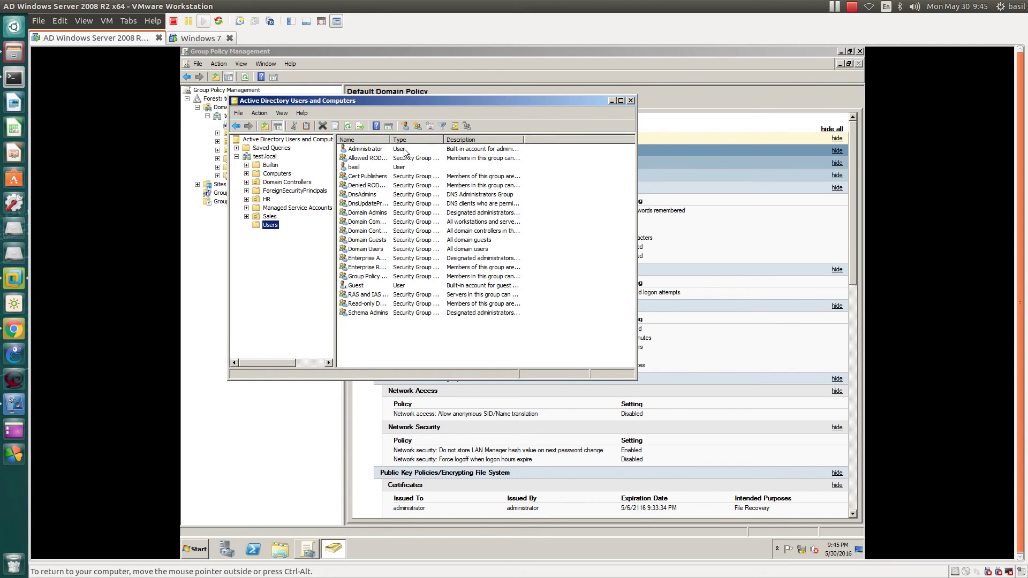
pyautogui.click(369, 151)
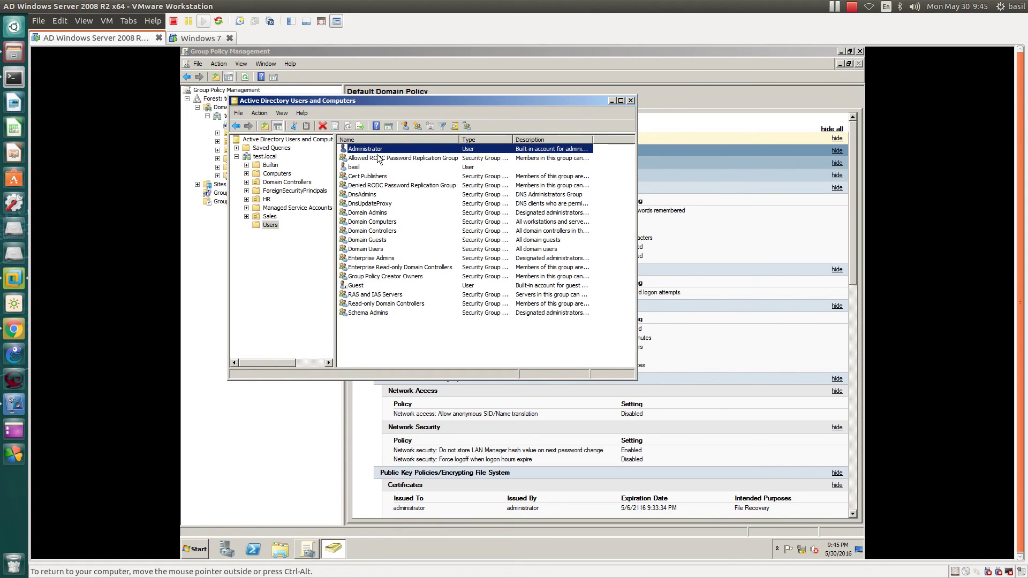
pyautogui.rightClick(370, 151)
pyautogui.click(381, 183)
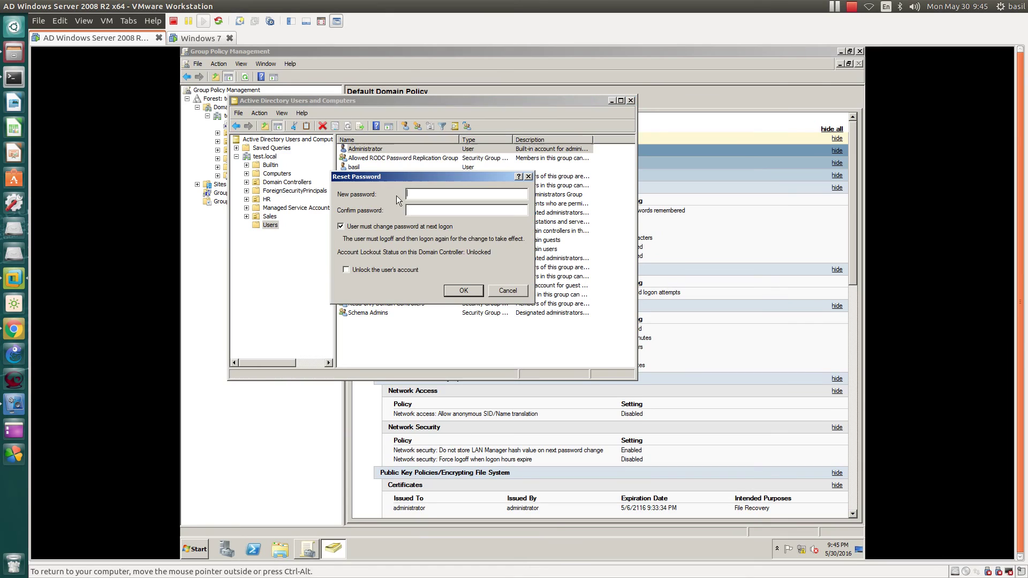
pyautogui.write('••••••••')
pyautogui.click(435, 227)
pyautogui.click(458, 292)
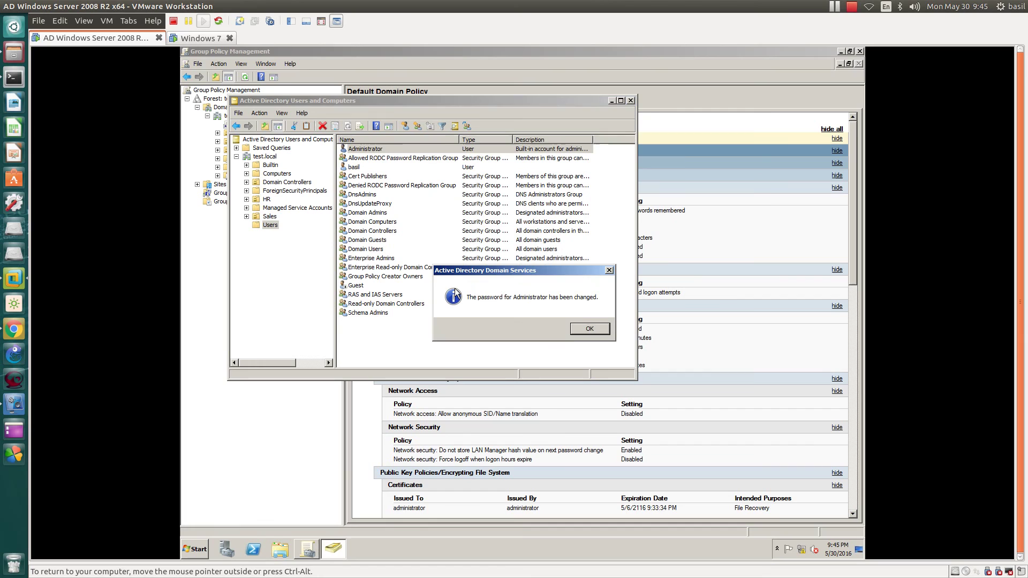
pyautogui.click(592, 324)
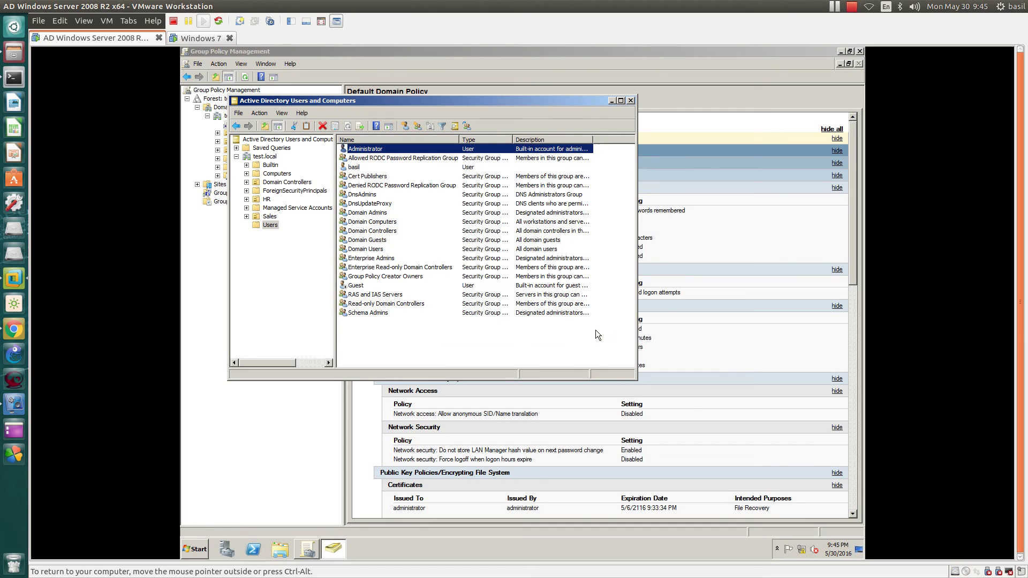
pyautogui.click(267, 199)
# Step: Start a new user in the HR unit, filling in the first name and logon name
pyautogui.rightClick(357, 172)
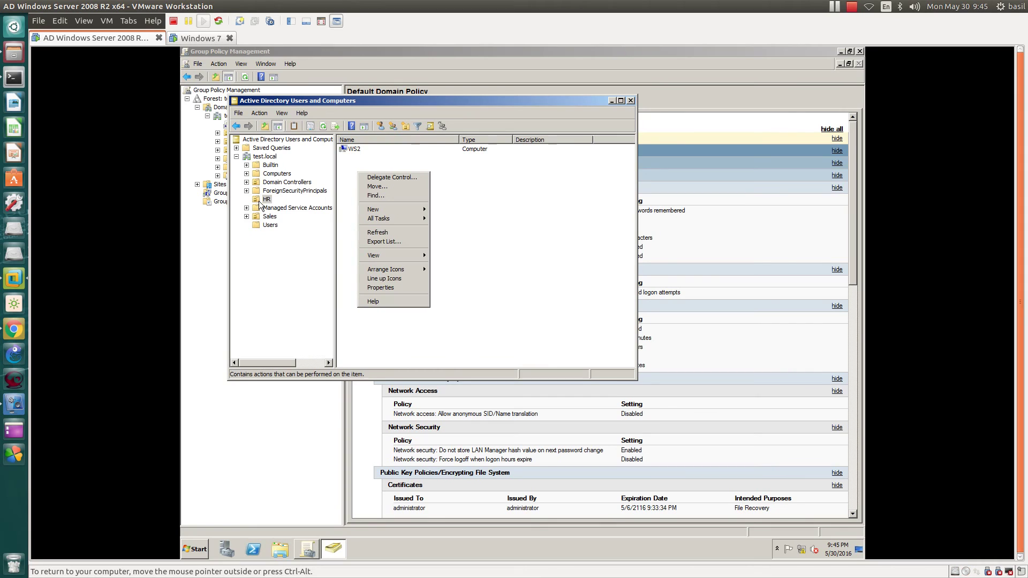
pyautogui.moveTo(375, 209)
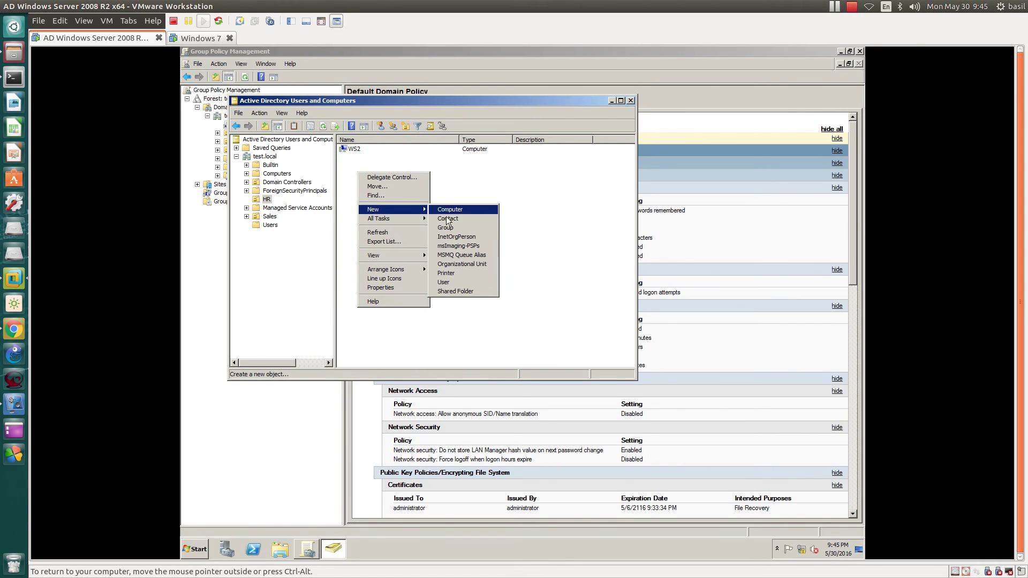
pyautogui.click(450, 282)
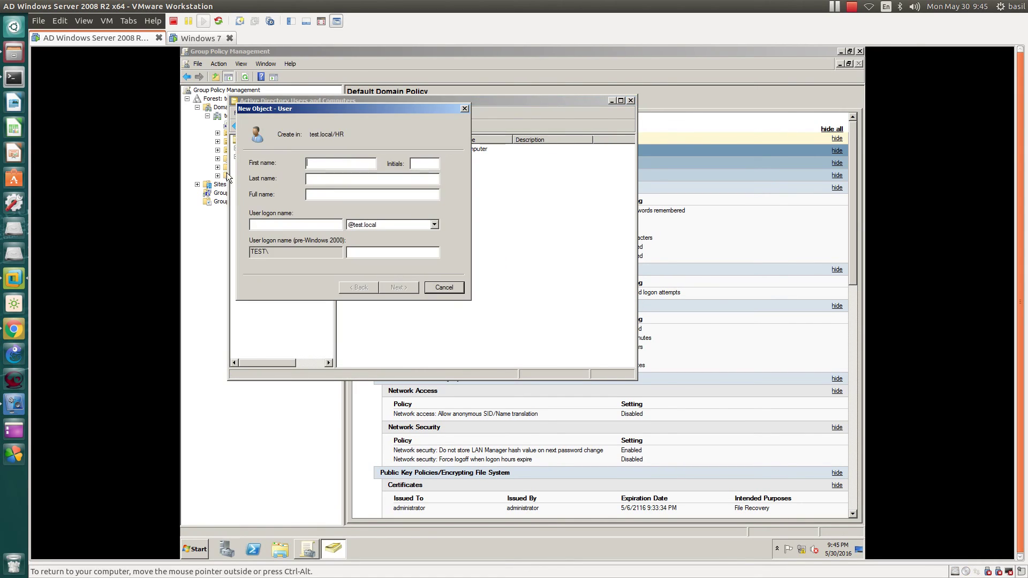
pyautogui.moveTo(458, 143); pyautogui.dragTo(458, 143)
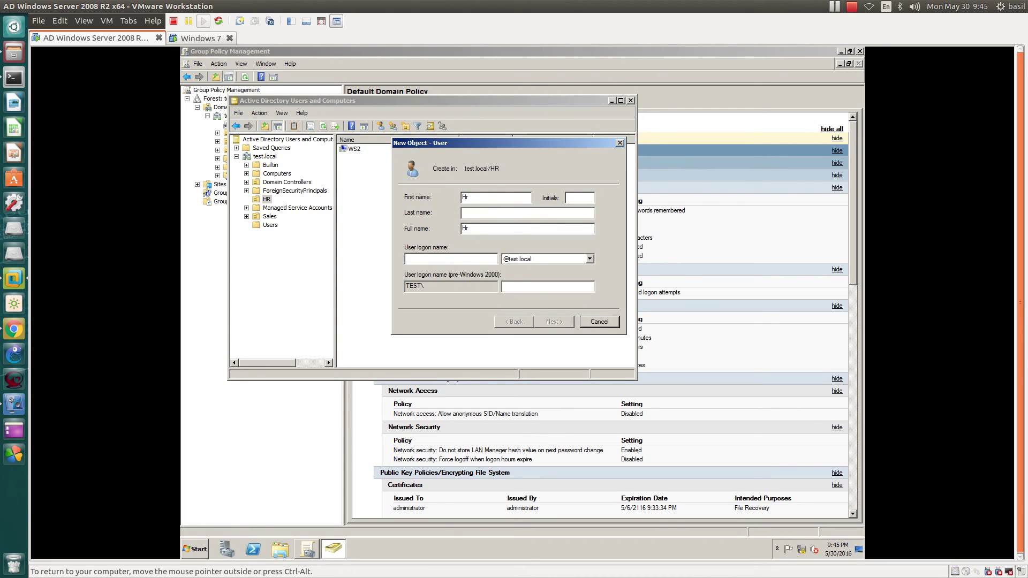
pyautogui.press('BackSpace')
pyautogui.press('BackSpace')
pyautogui.write('sam')
pyautogui.press('Tab')
pyautogui.press('Tab')
pyautogui.write('sa')
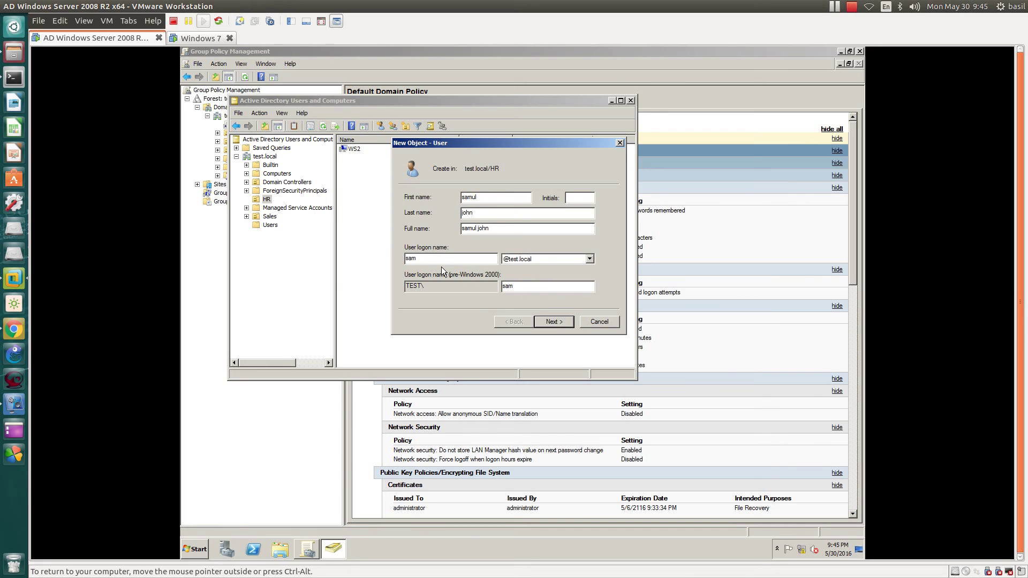
pyautogui.click(550, 321)
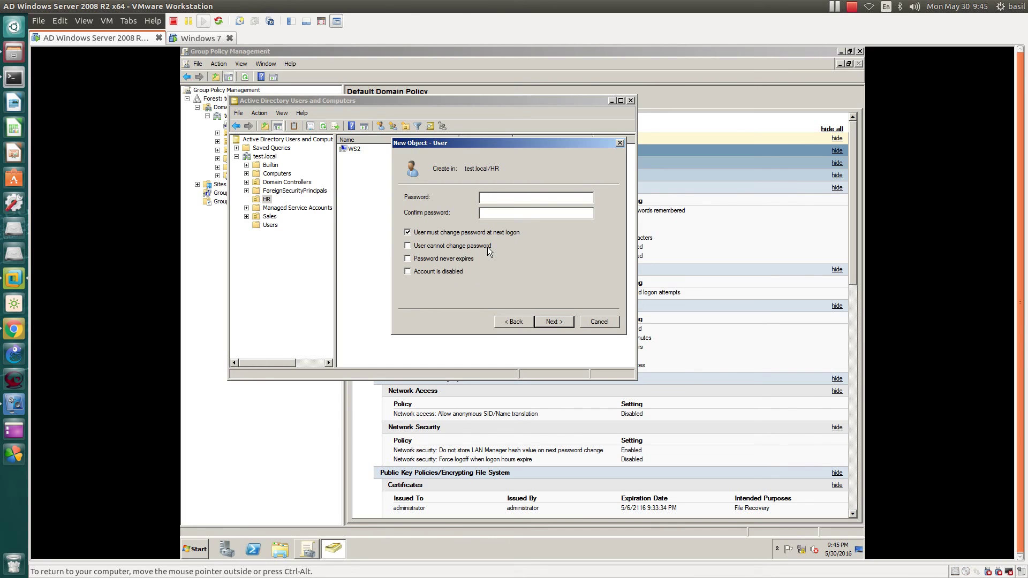
# Step: Set the user's password with 'cannot change password' and 'password never expires' checked, then finish
pyautogui.write('••••••')
pyautogui.press('Tab')
pyautogui.write('••••••')
pyautogui.click(459, 235)
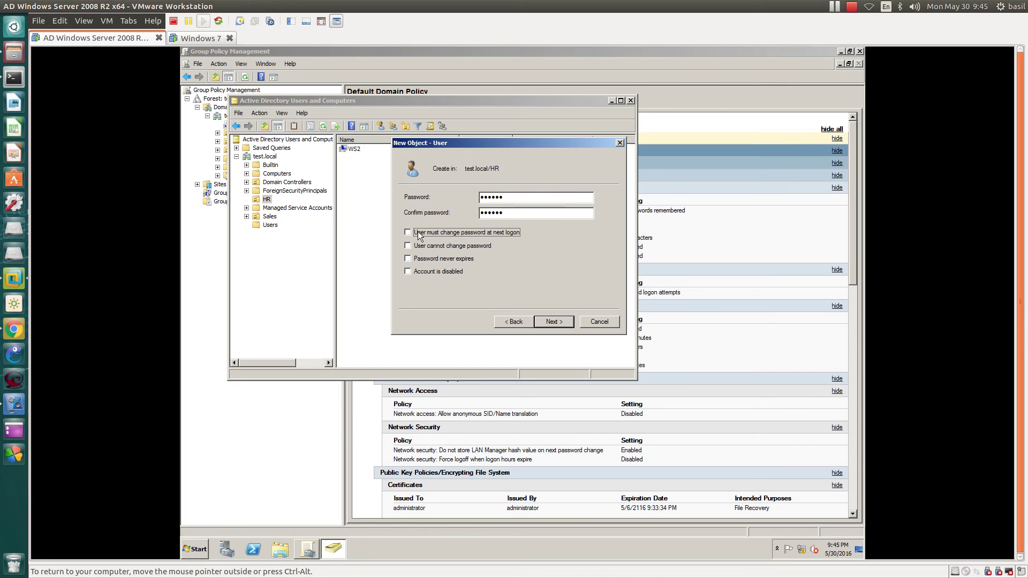
pyautogui.click(428, 246)
pyautogui.click(423, 261)
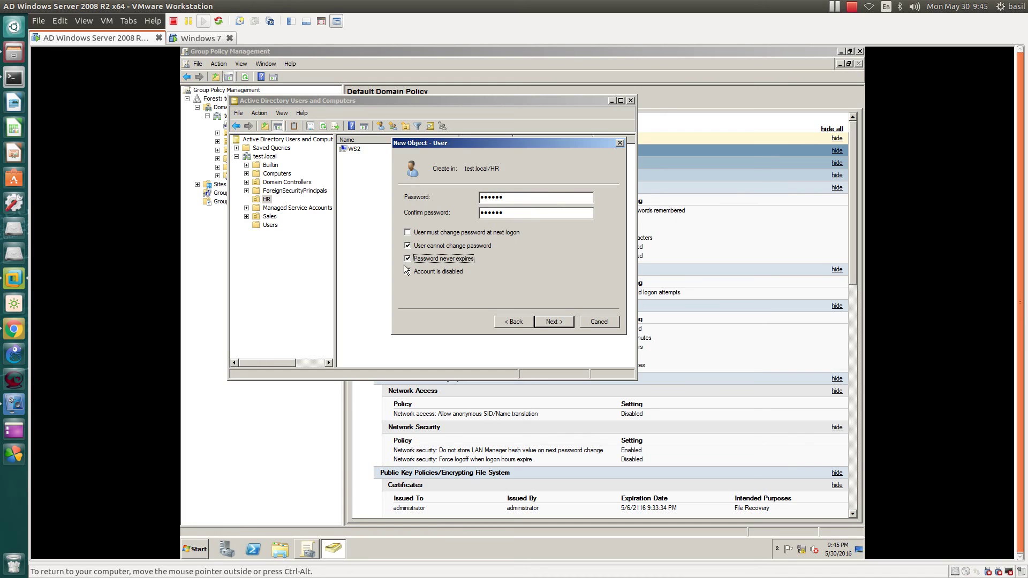
pyautogui.click(556, 322)
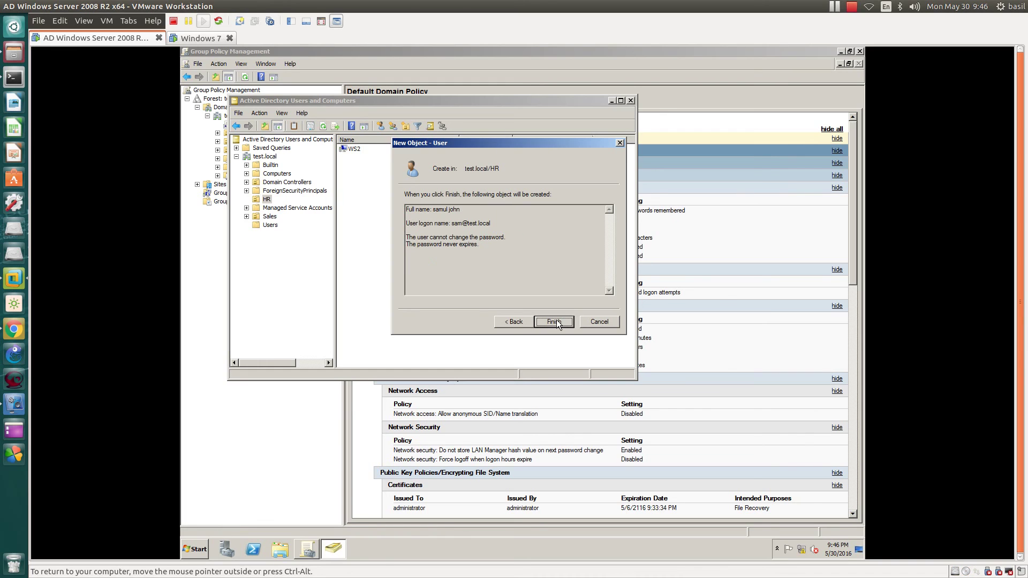
pyautogui.click(556, 322)
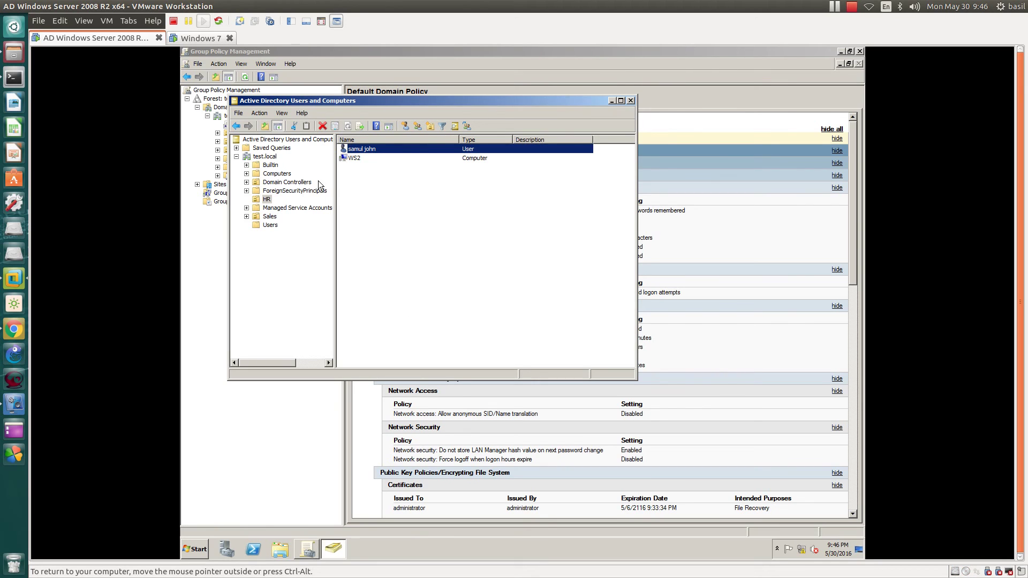
# Step: Review the new user's account options in its properties, then switch to the Windows 7 VM
pyautogui.doubleClick(396, 152)
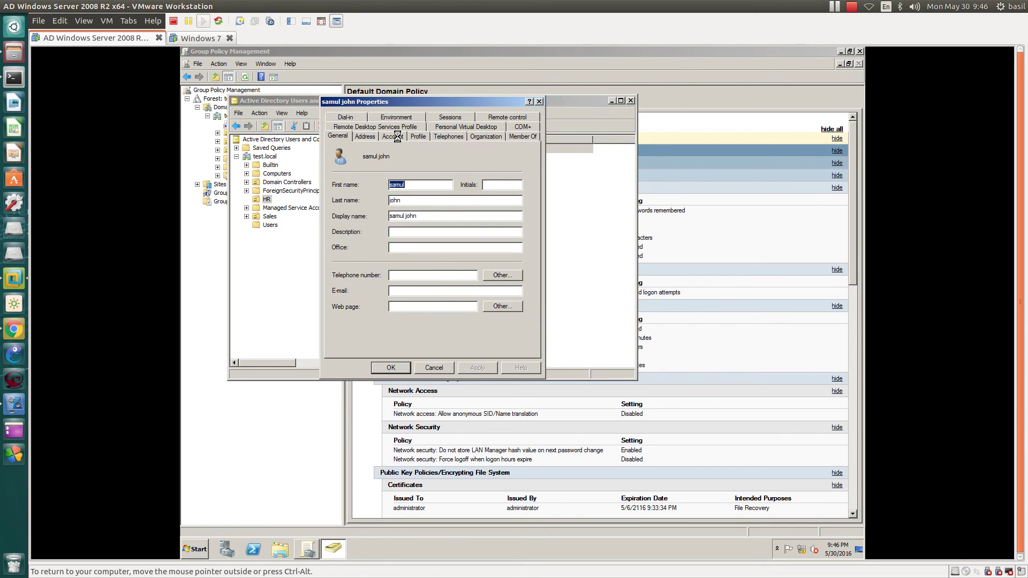
pyautogui.click(397, 137)
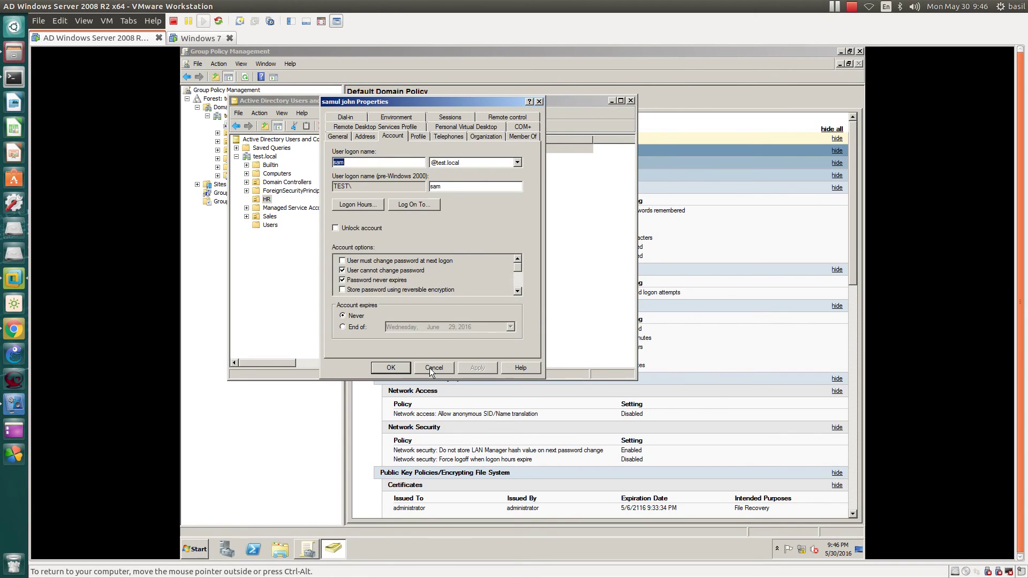
pyautogui.click(429, 368)
pyautogui.click(199, 38)
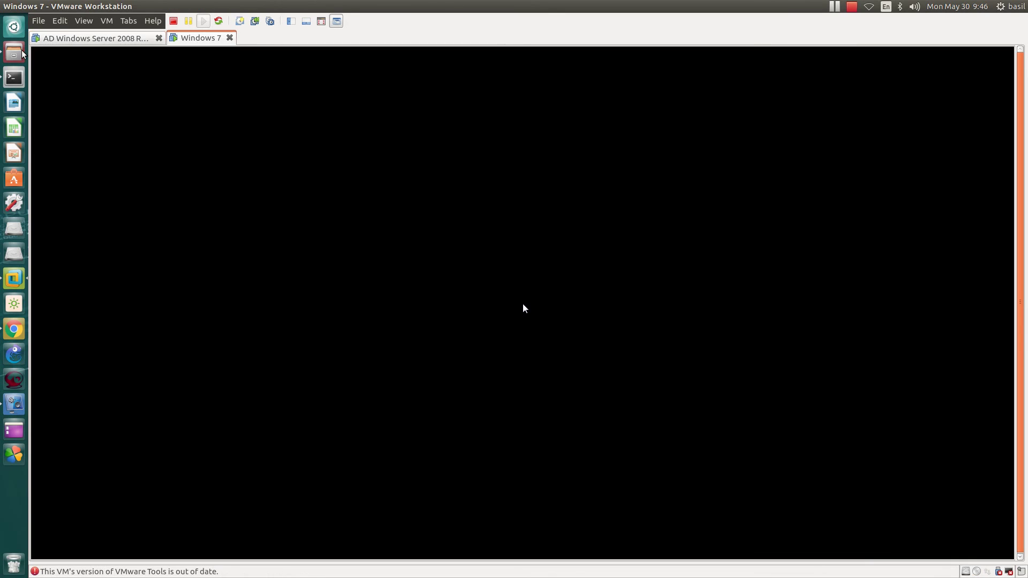
# Step: Send Ctrl+Alt+Del to Windows 7 and log on as the new domain user via Other User
pyautogui.click(106, 20)
pyautogui.click(142, 76)
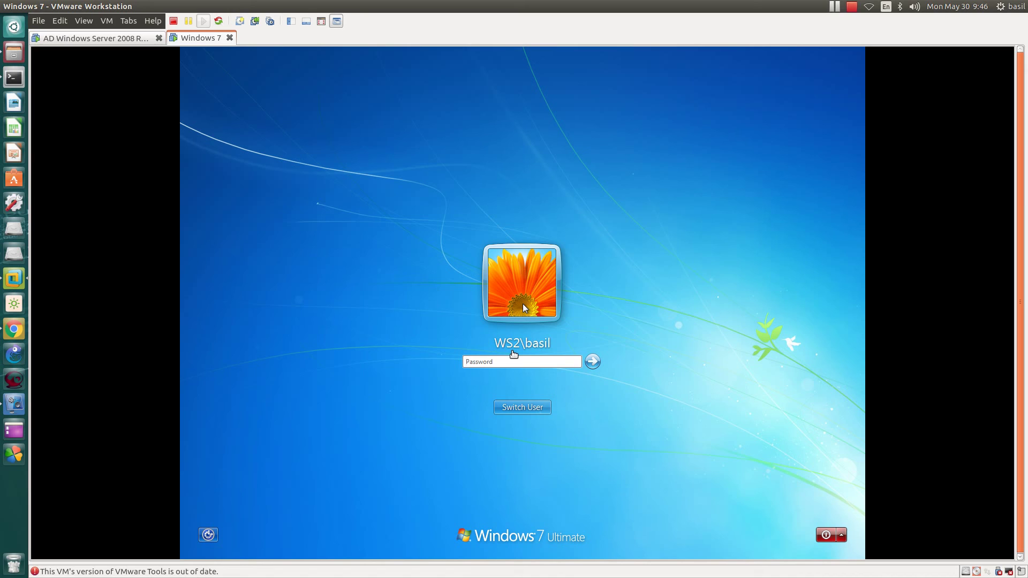
pyautogui.click(516, 410)
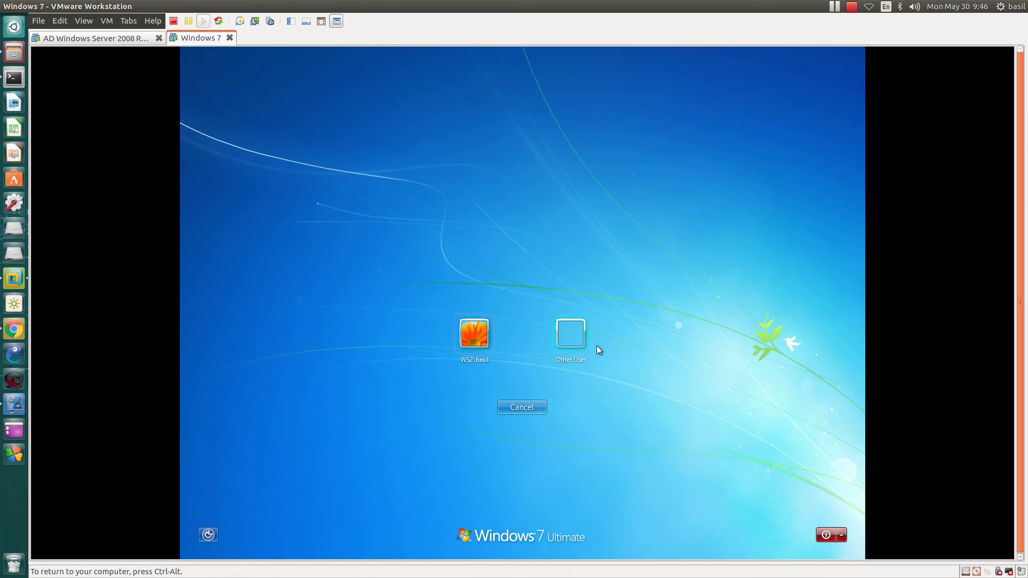
pyautogui.click(574, 343)
pyautogui.click(514, 330)
pyautogui.write('sampassword')
pyautogui.press('Return')
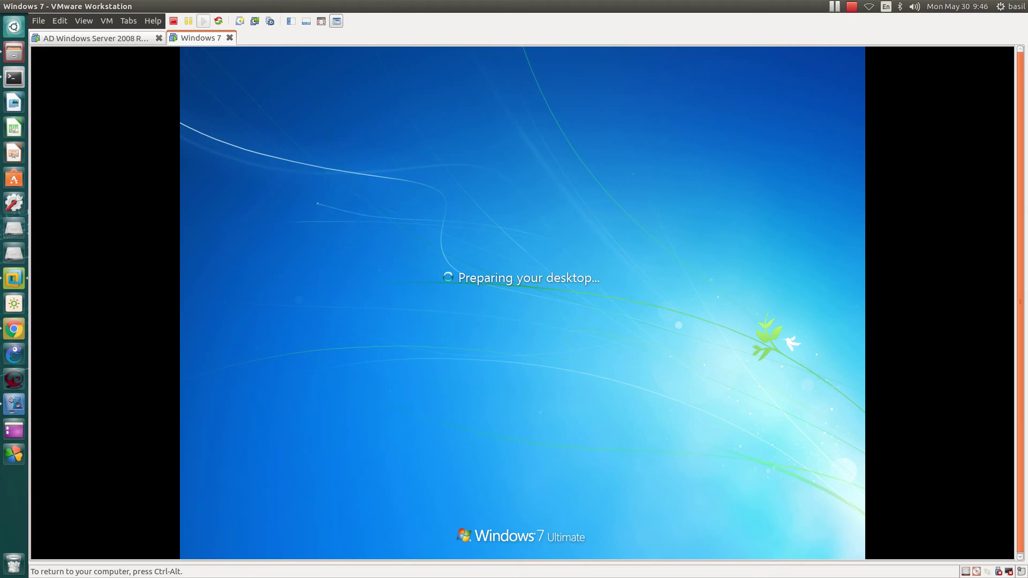
pyautogui.hotkey('ctrl', 'alt')
pyautogui.click(318, 195)
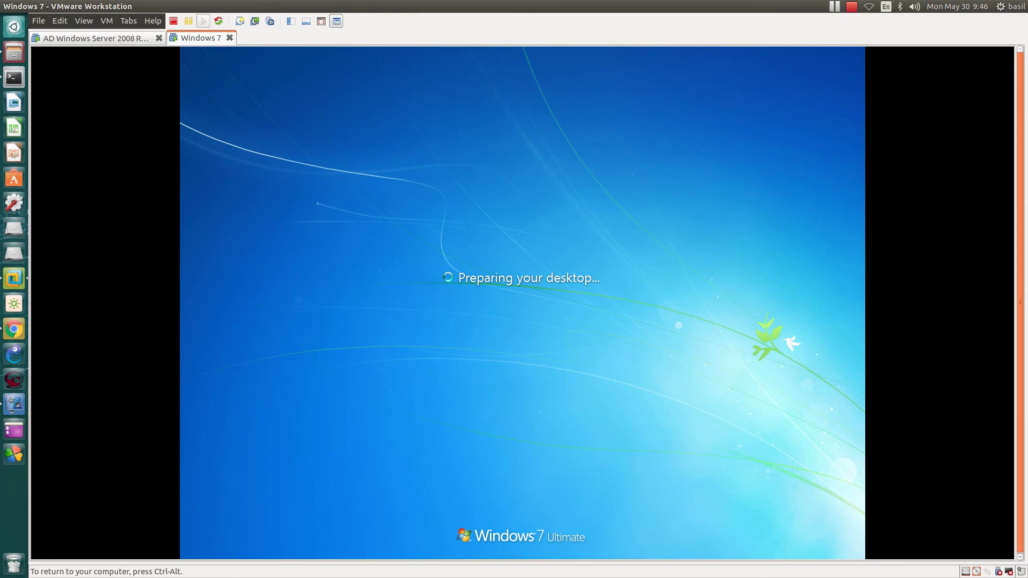